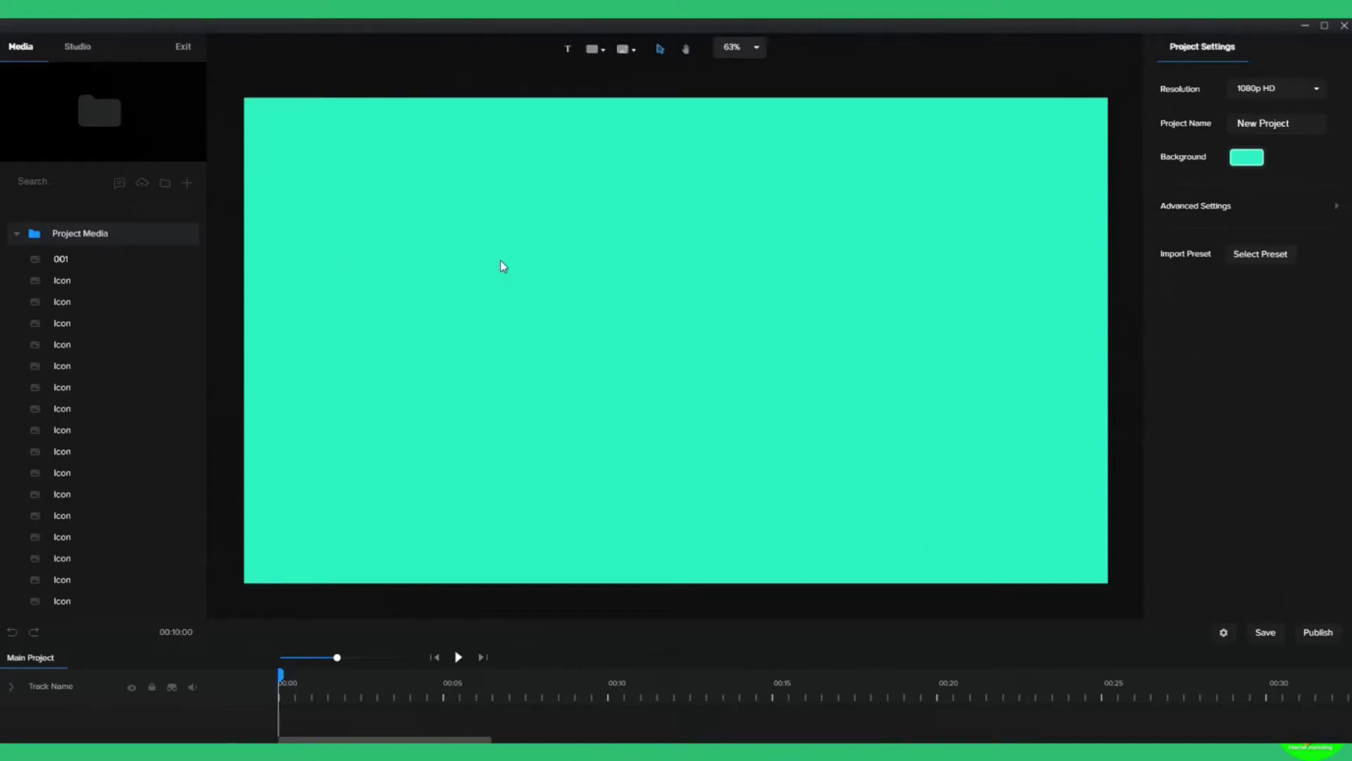
Add a text element to the canvas and set its font to Bebas Neue.
click(568, 51)
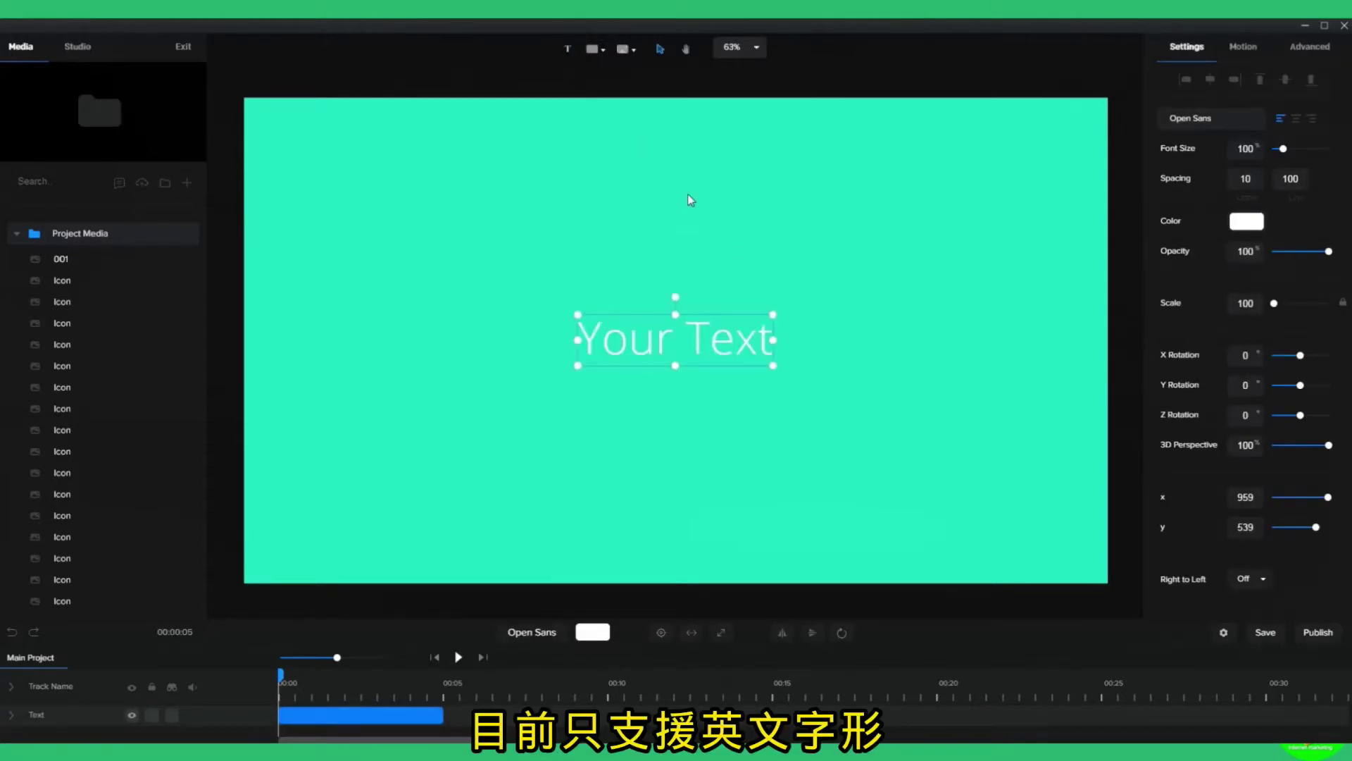
click(1200, 120)
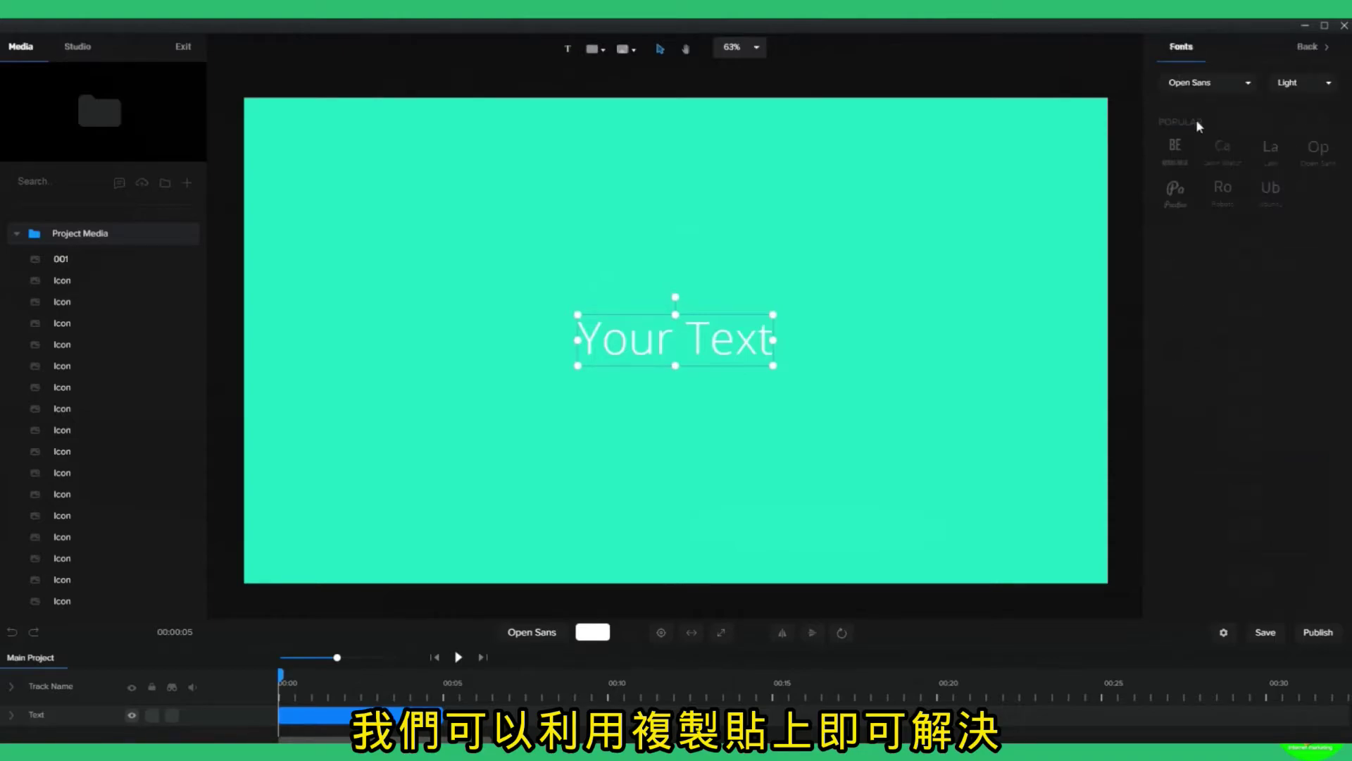
click(1172, 157)
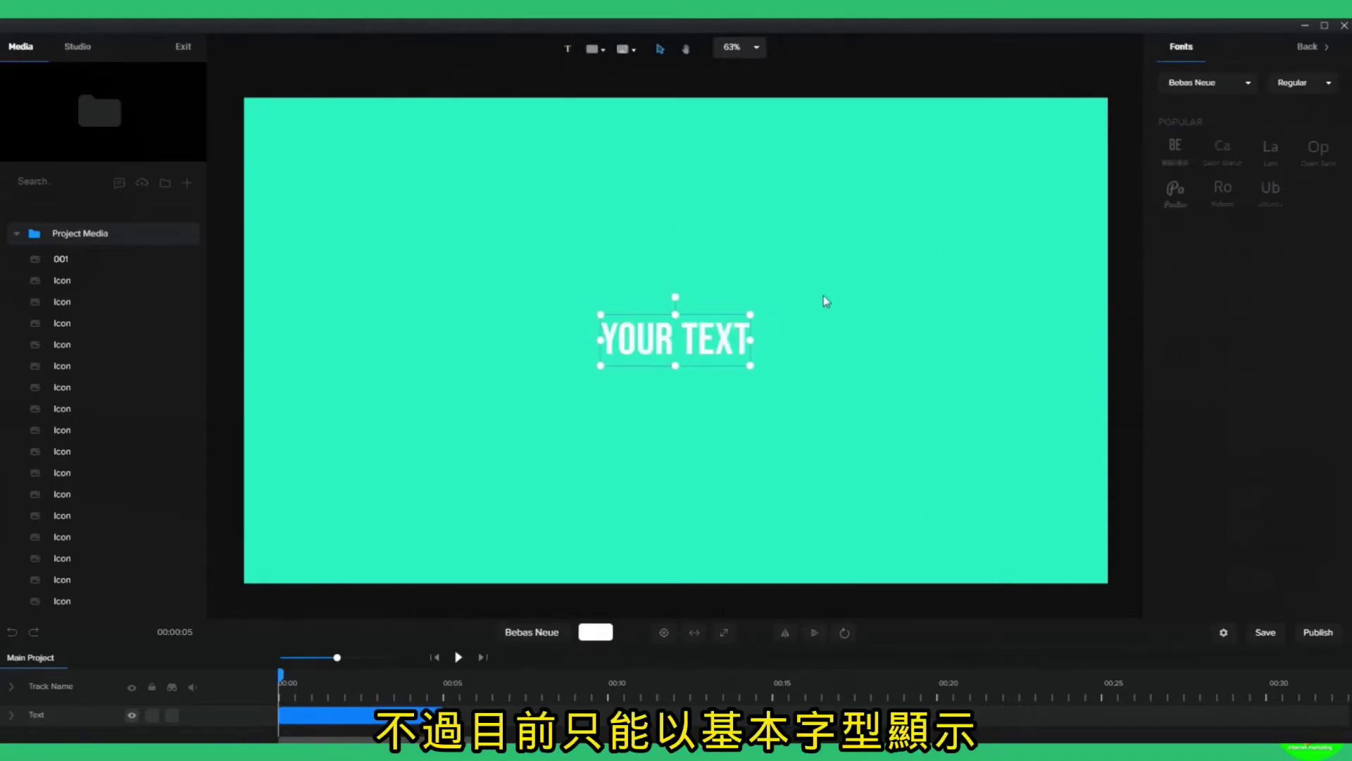
Enlarge the text to a scale of about 138 and move it to the canvas's left side, at about x 339, y 578.
click(758, 318)
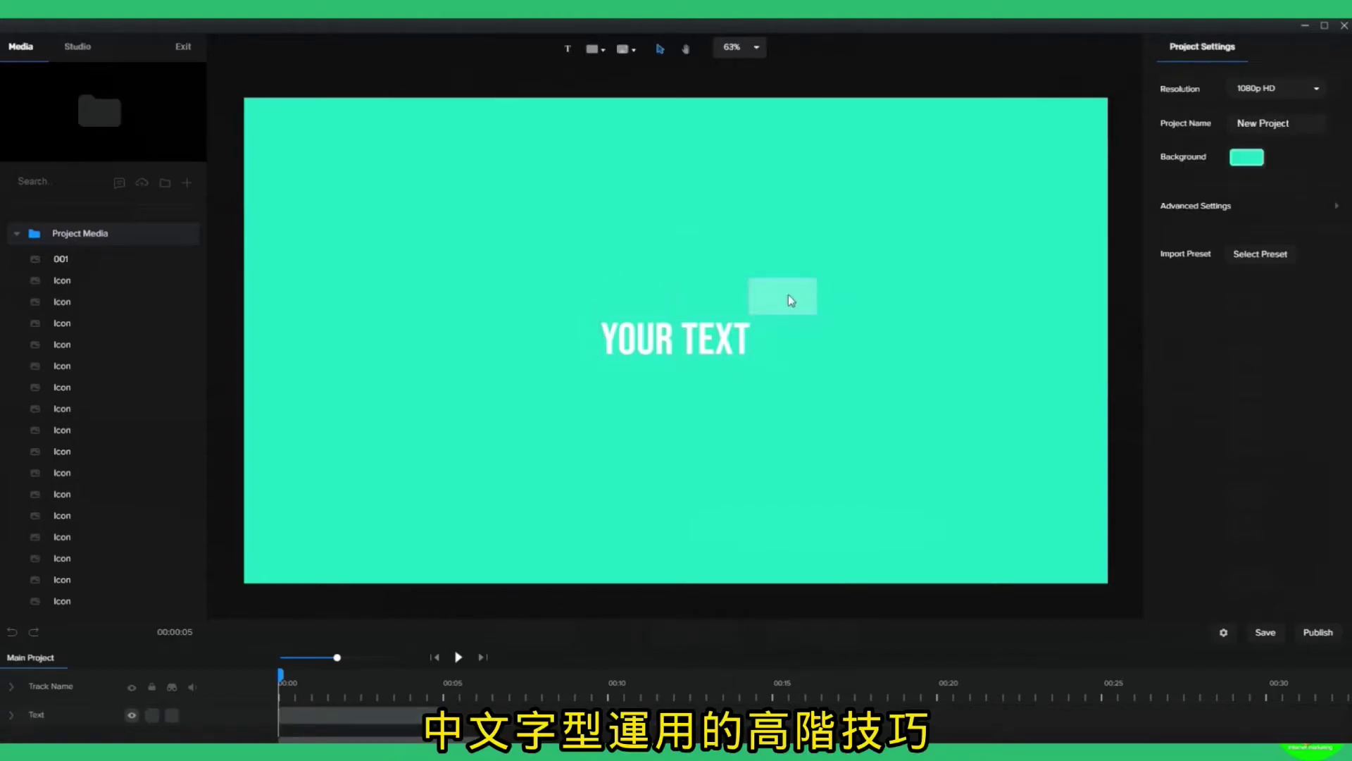
click(741, 334)
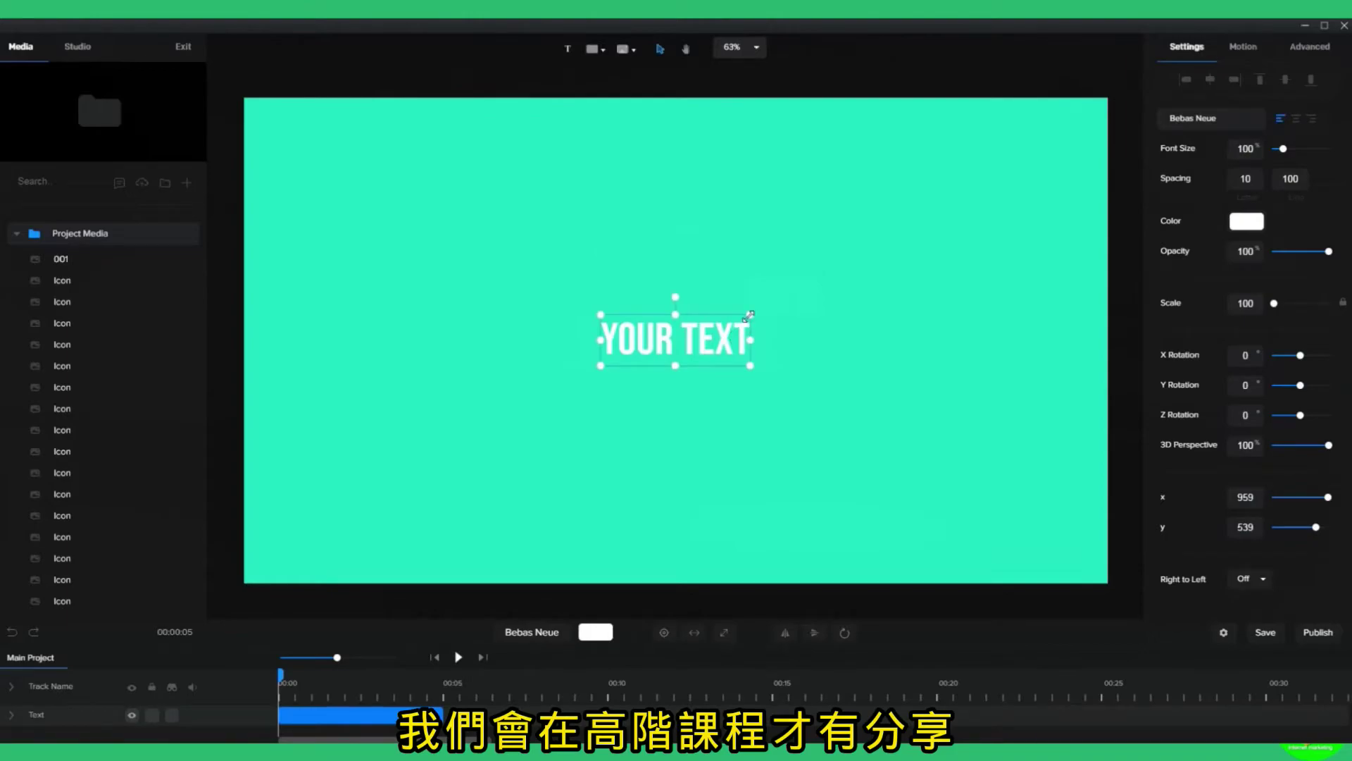
drag(749, 315, 806, 295)
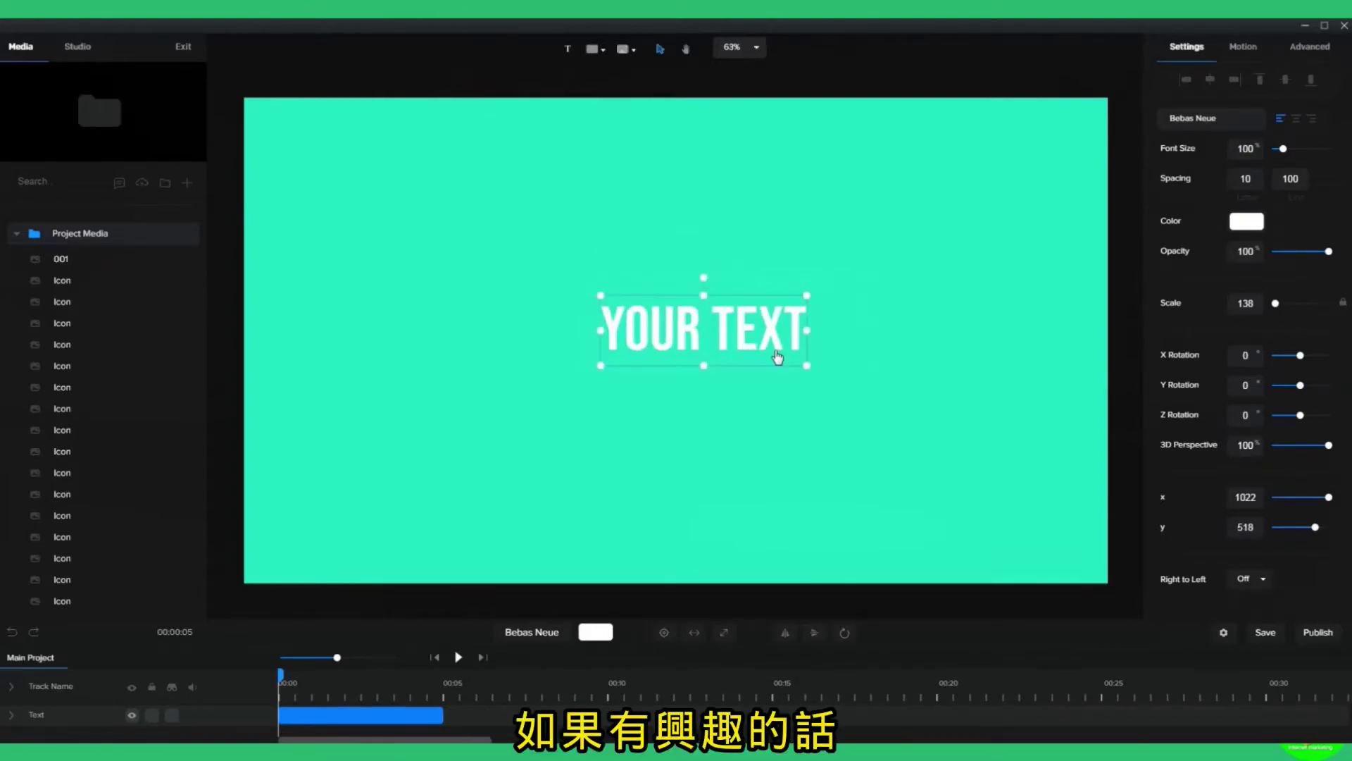
click(664, 634)
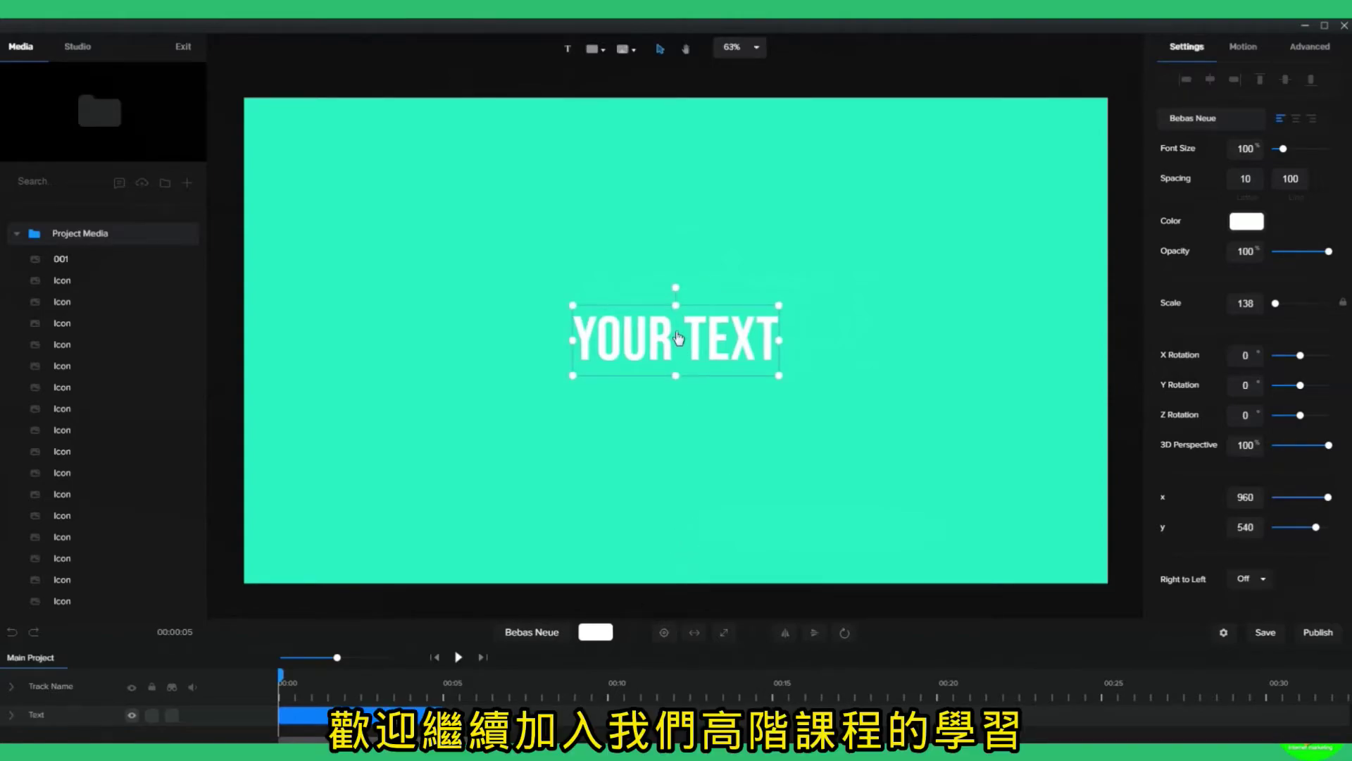
drag(669, 335, 388, 345)
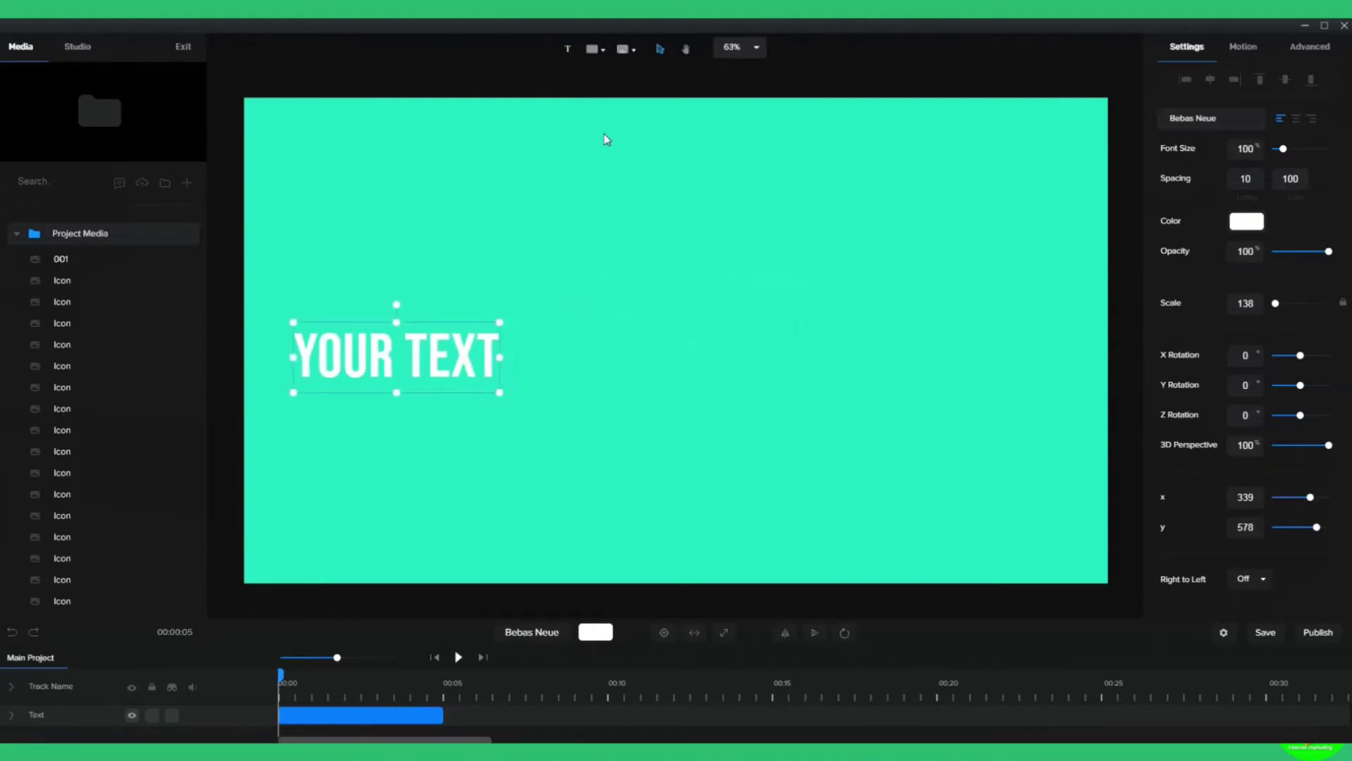
Insert the circled up-arrow shape, resize it to a scale of about 1902, and centre it on the canvas.
click(596, 58)
scroll(636, 190, down, 5)
scroll(636, 196, down, 10)
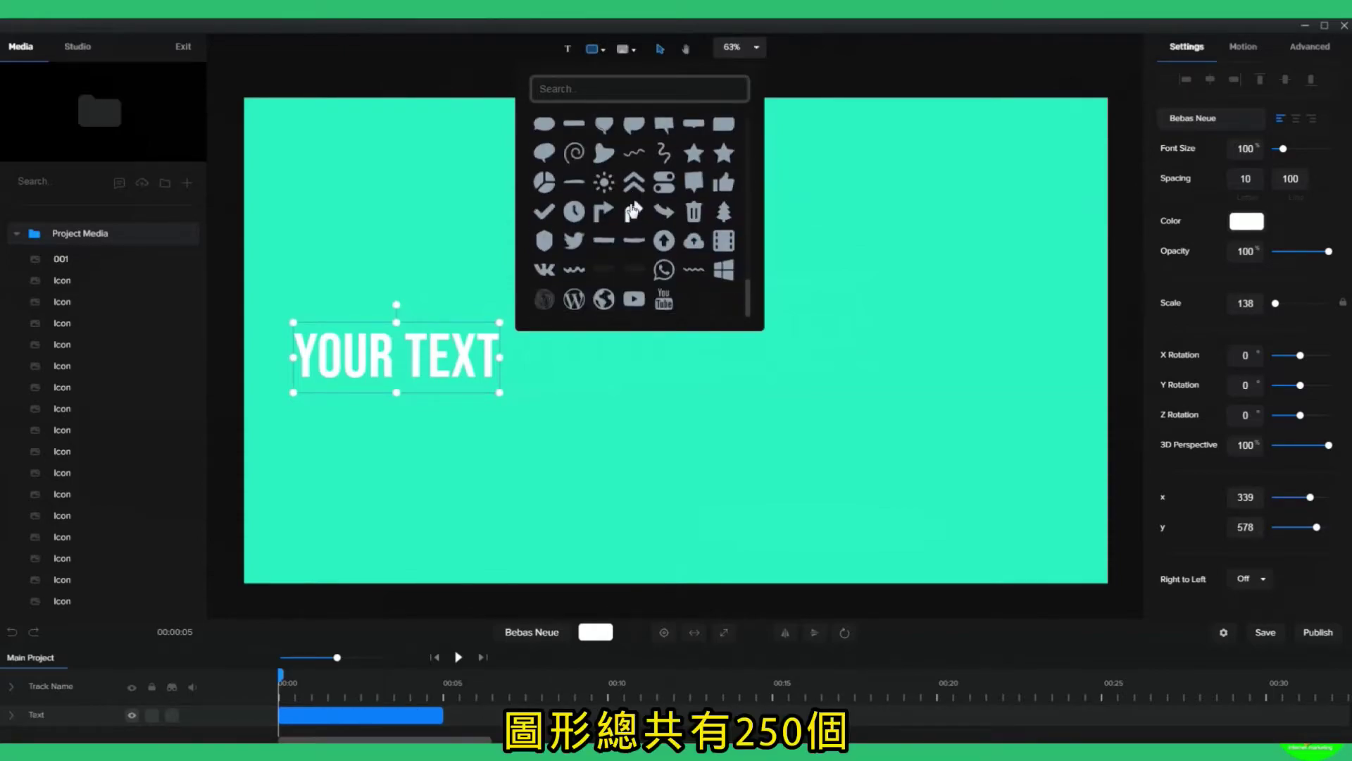
click(665, 241)
drag(555, 459, 642, 376)
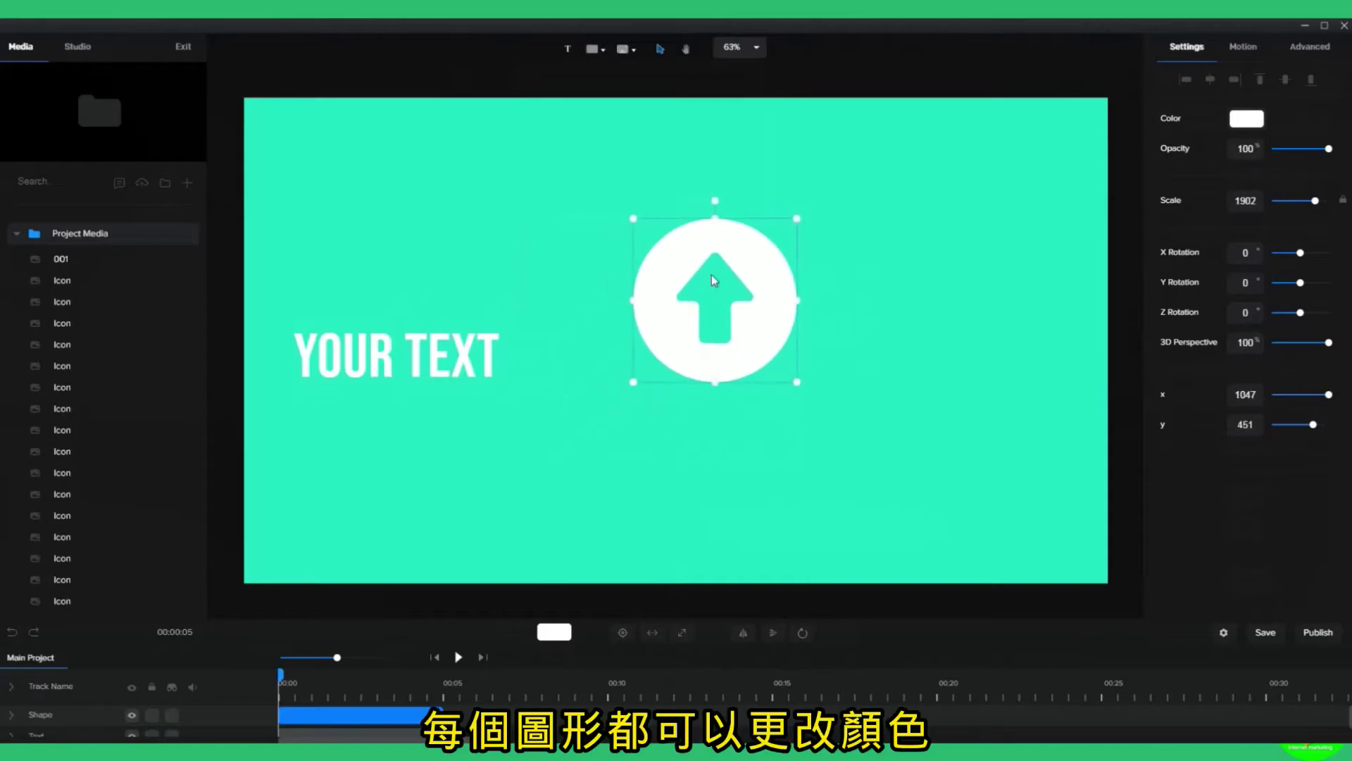
drag(737, 314, 687, 356)
click(624, 632)
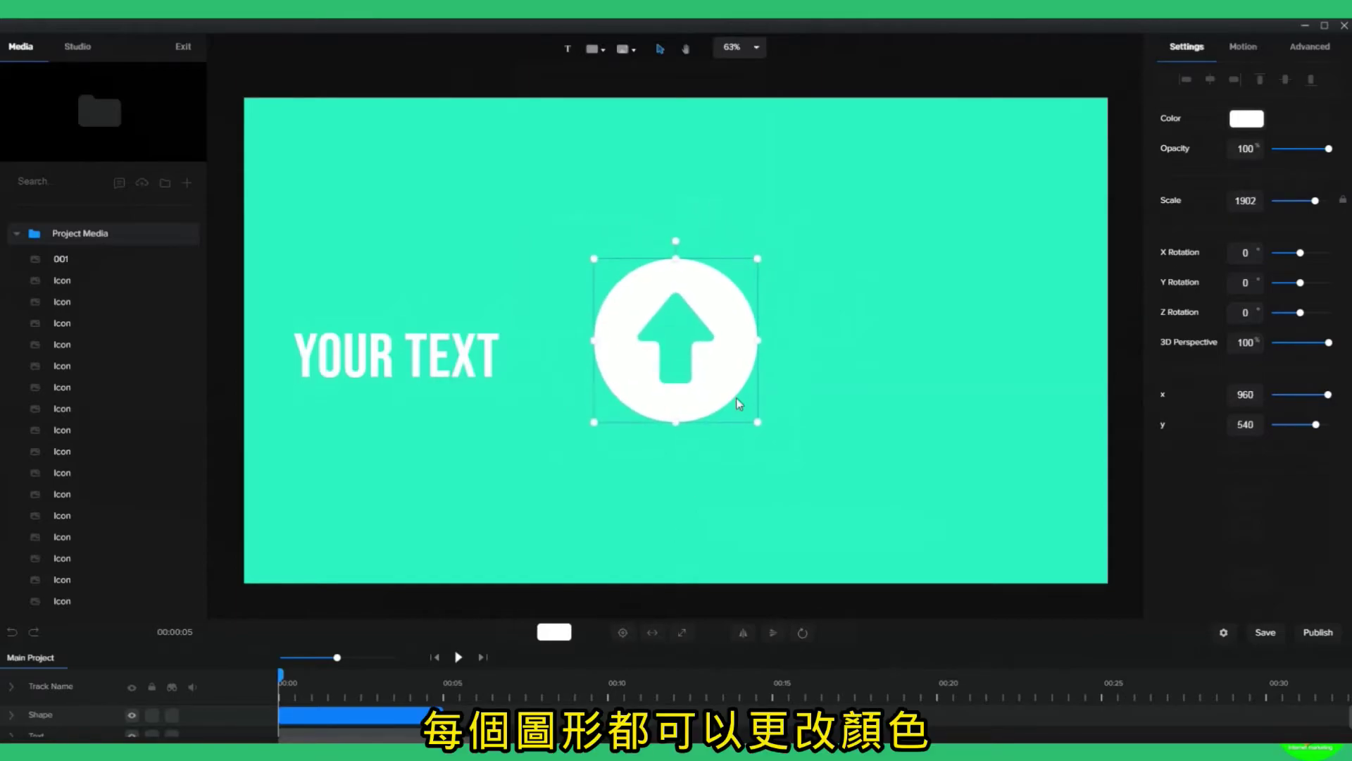
Insert the blue-strap smartwatch from Devices, shrink it to a scale of about 56, and place it right of the arrow shape.
click(625, 51)
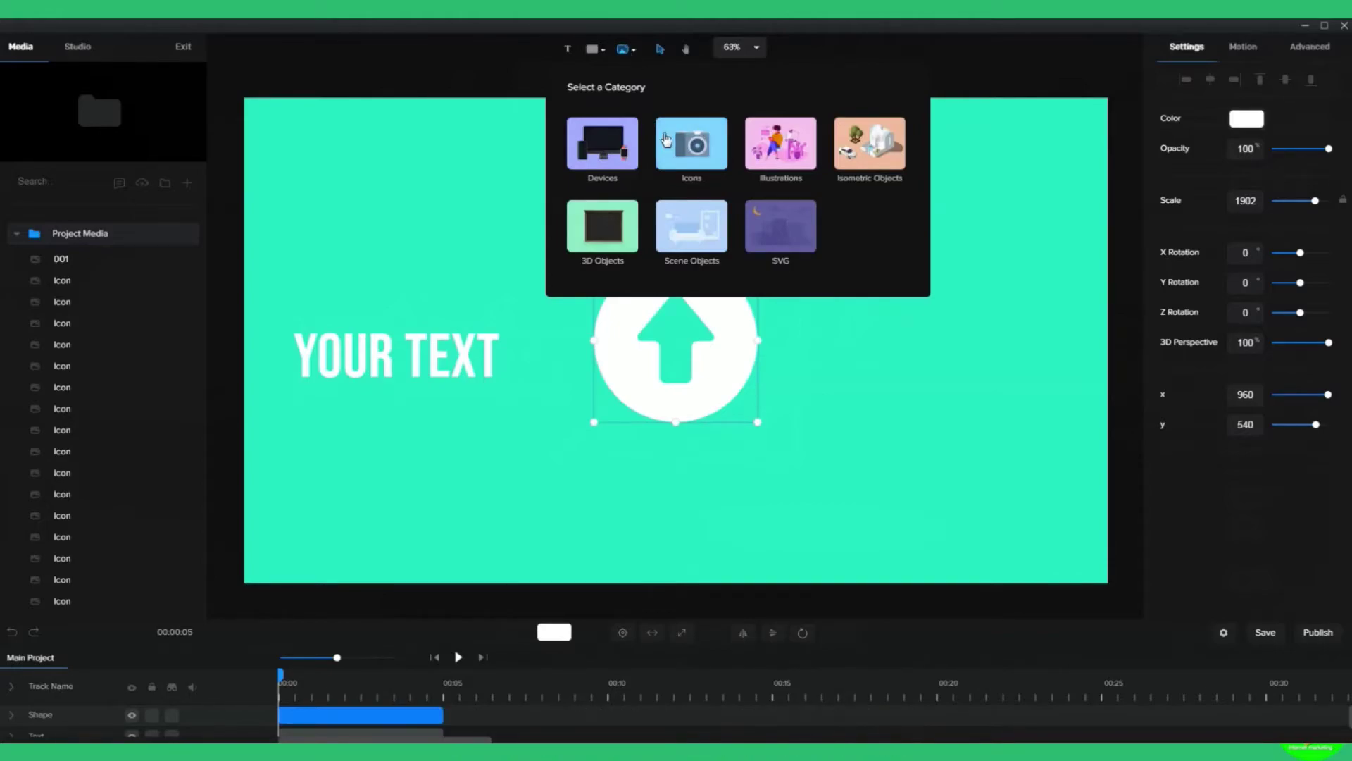
click(607, 146)
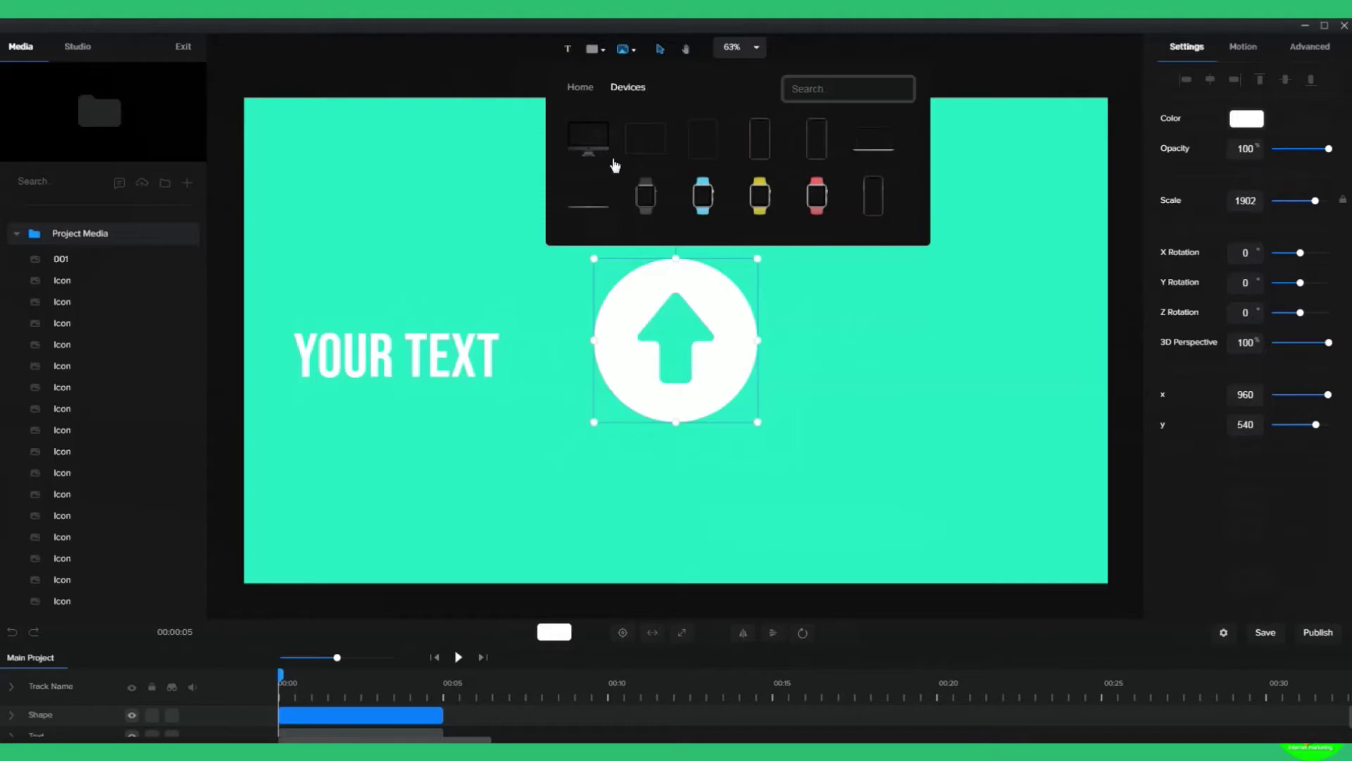
click(703, 198)
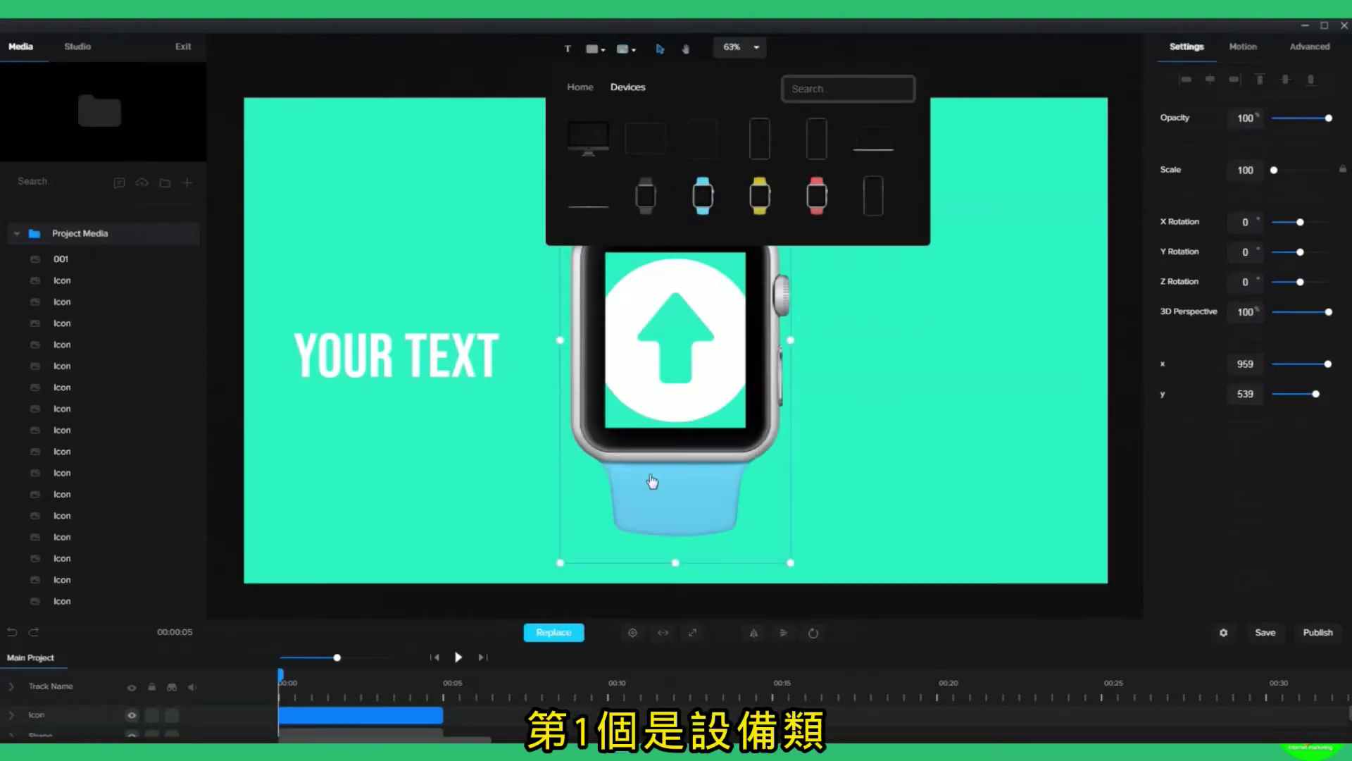
drag(561, 563, 663, 365)
drag(732, 171, 943, 257)
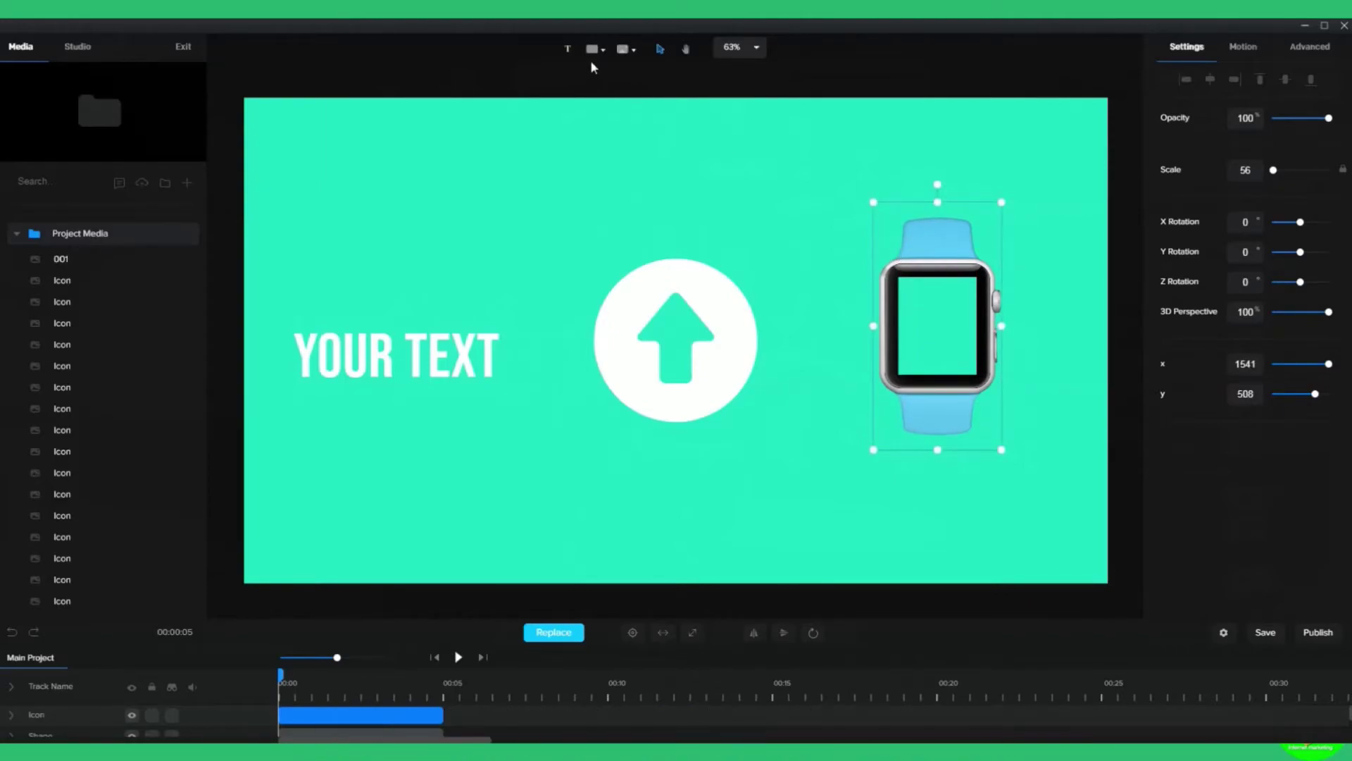
Look through the Colored Lines icons in the object library's Icons category.
click(624, 51)
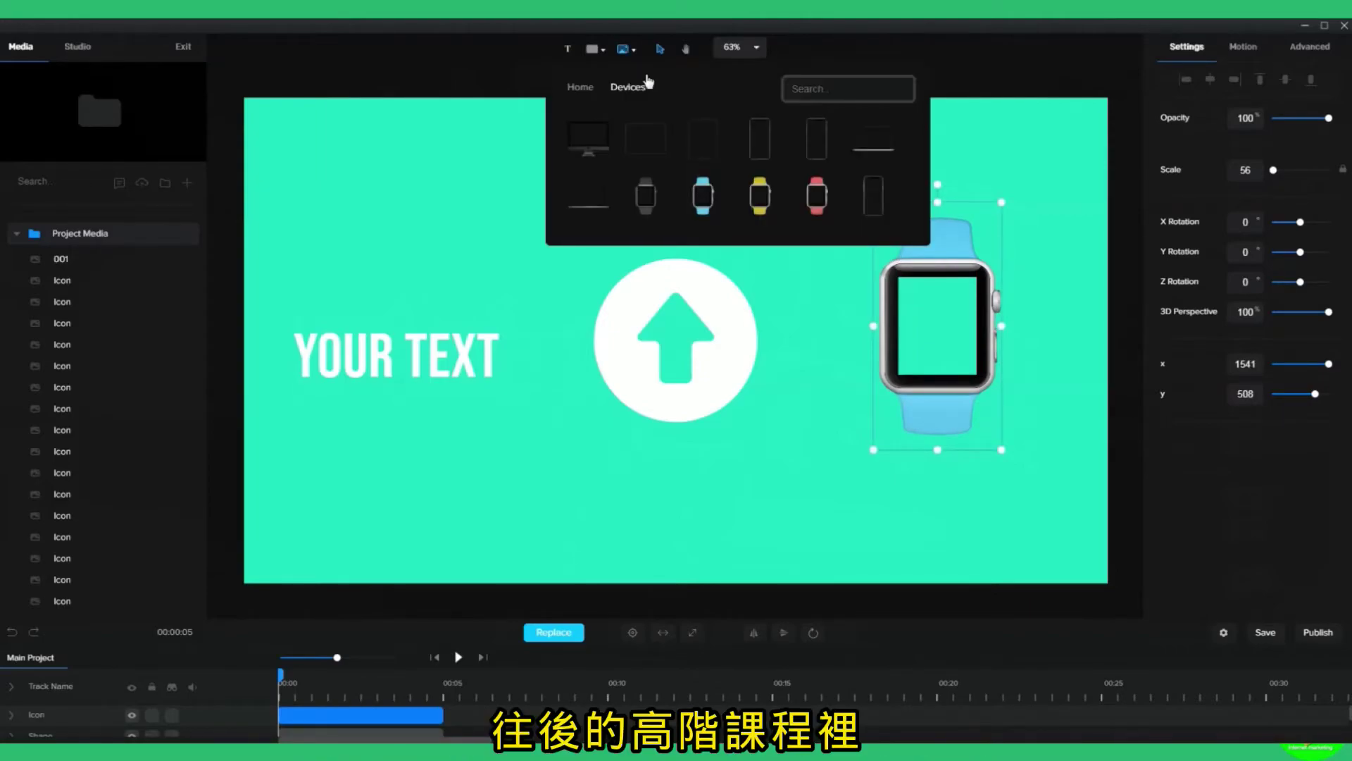
click(588, 91)
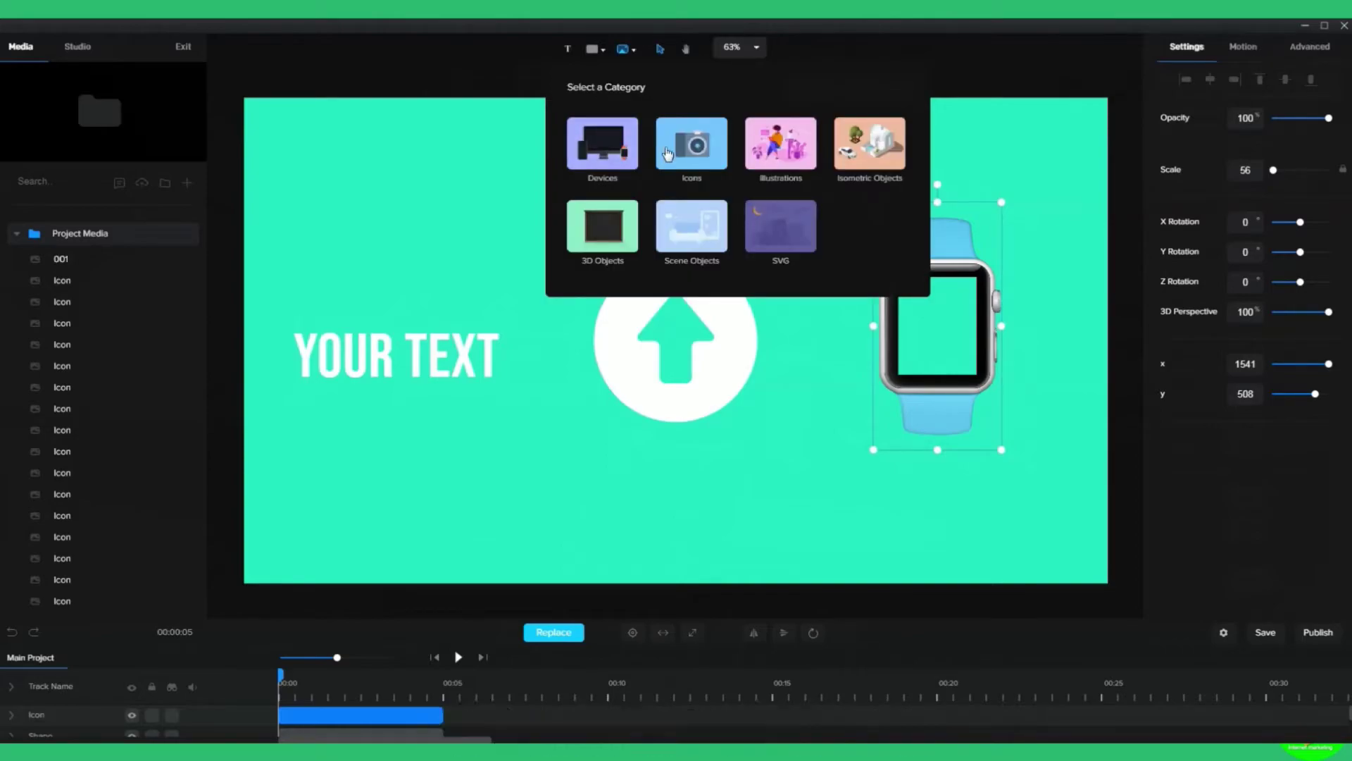
click(691, 150)
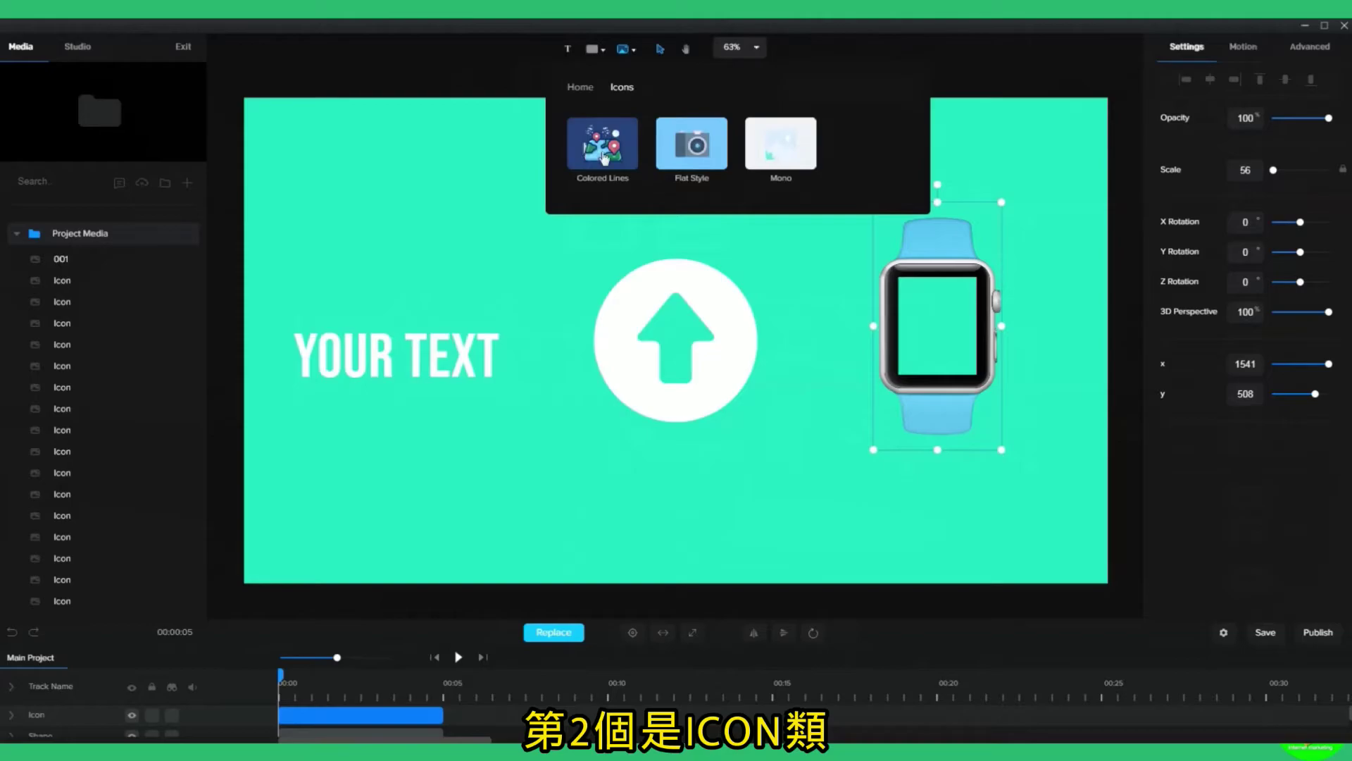
click(632, 154)
scroll(710, 204, down, 5)
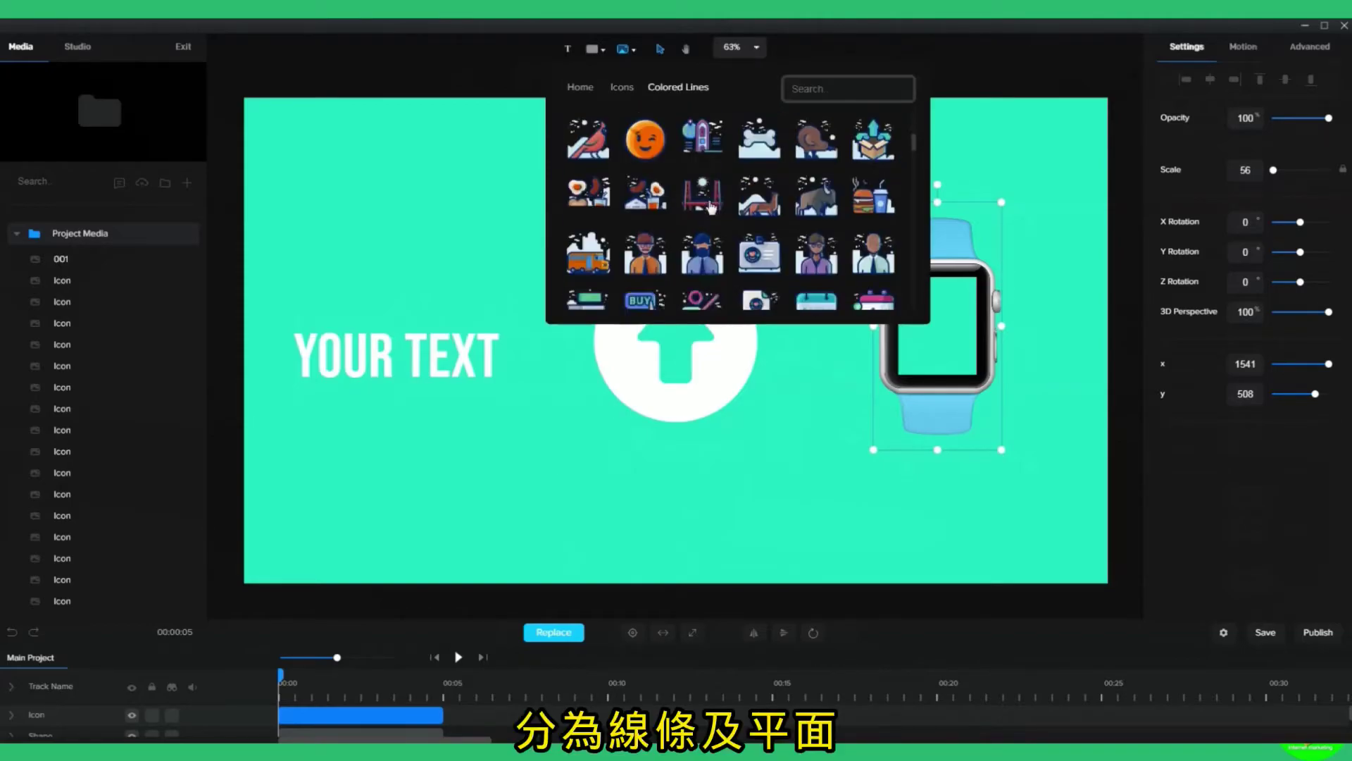
scroll(706, 207, down, 8)
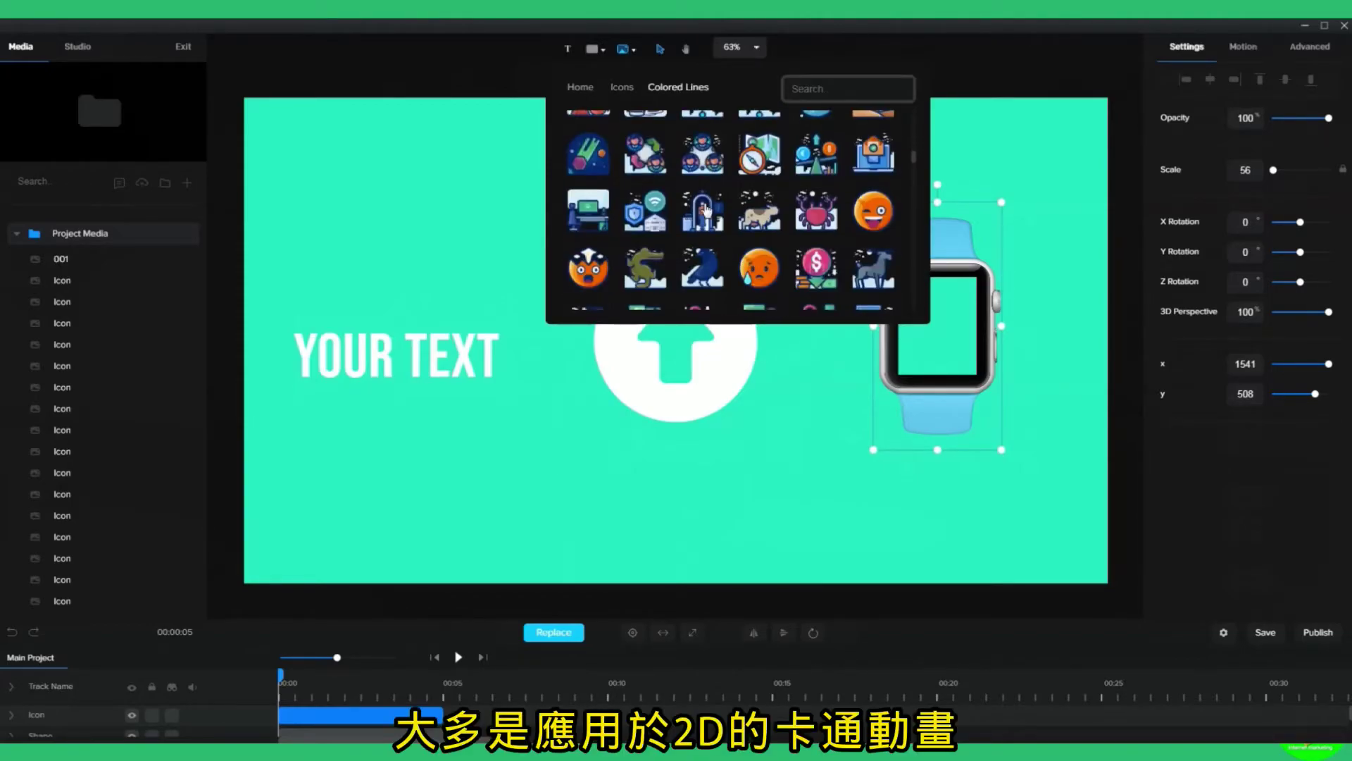
scroll(706, 207, down, 10)
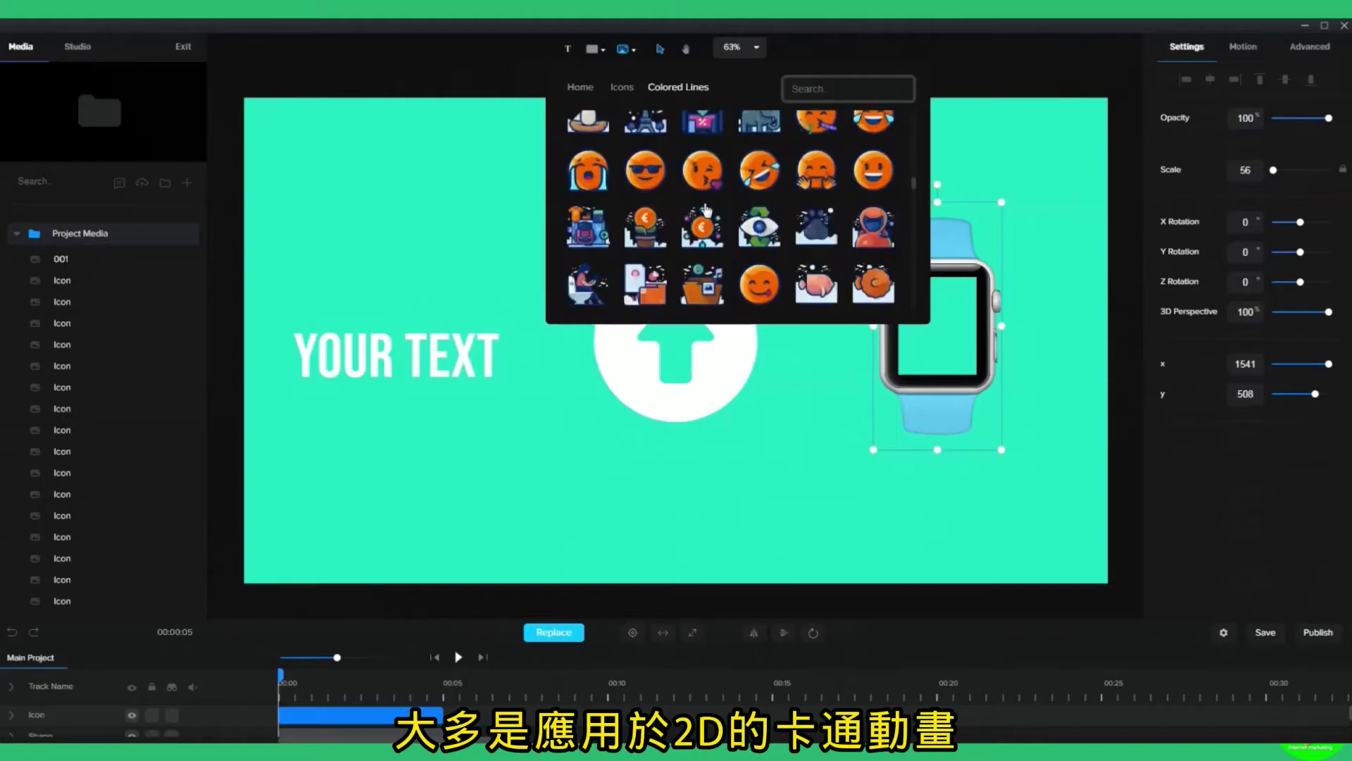
Look through the Flat Style icons in the Icons category.
click(623, 91)
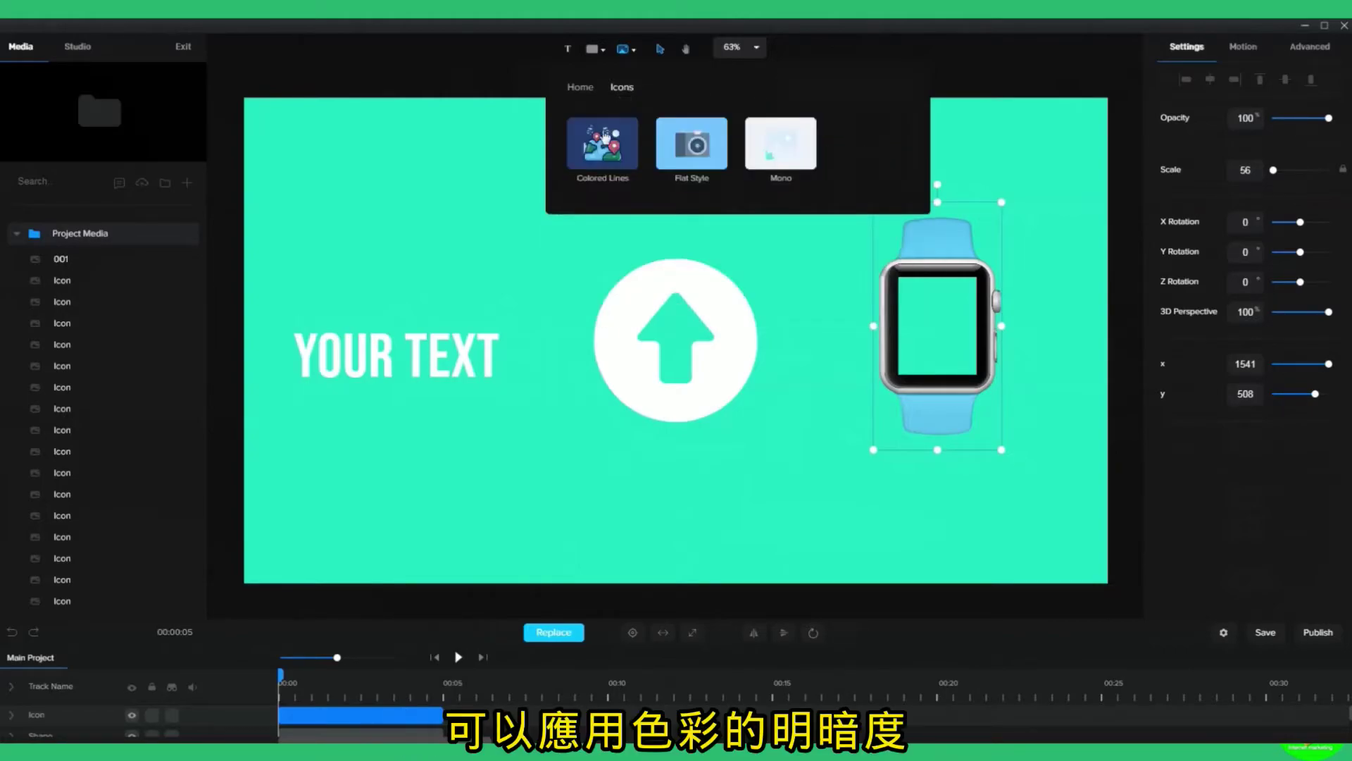
click(697, 148)
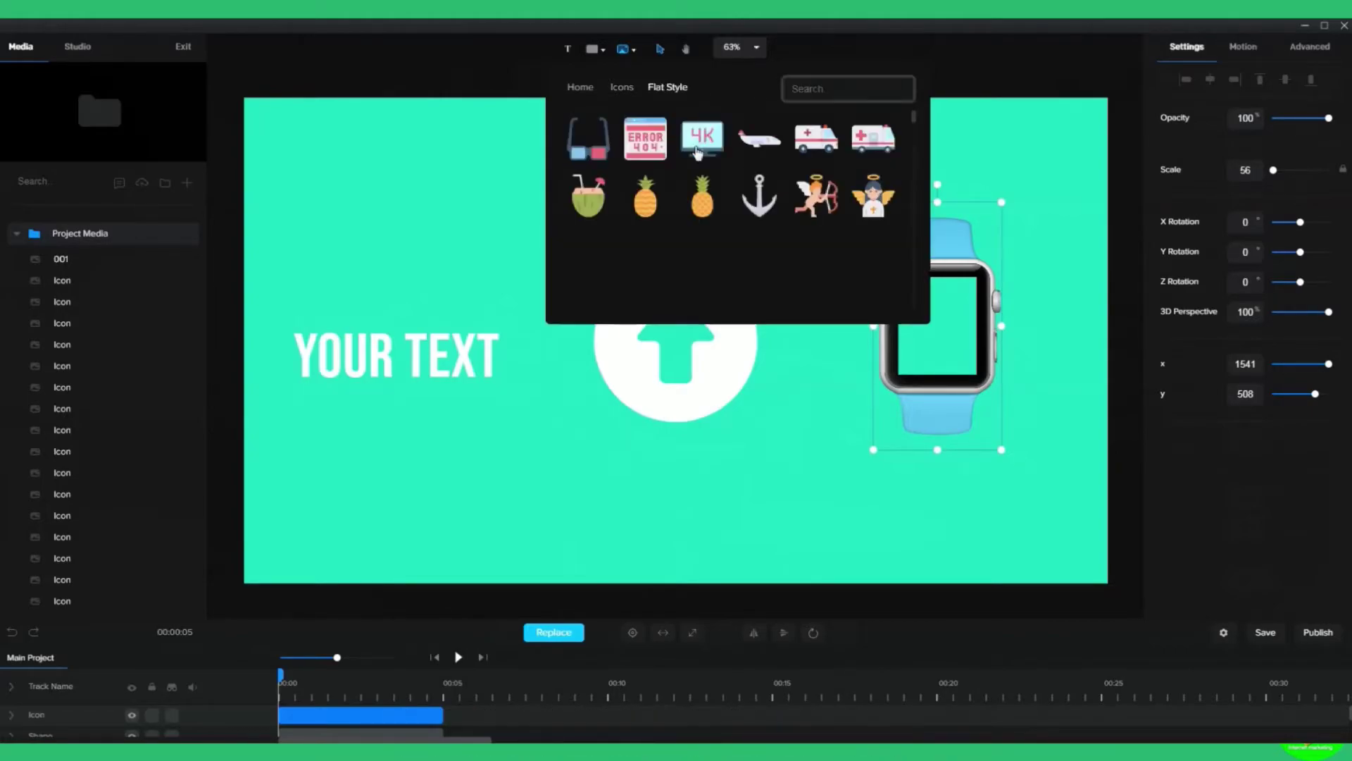
scroll(648, 194, down, 10)
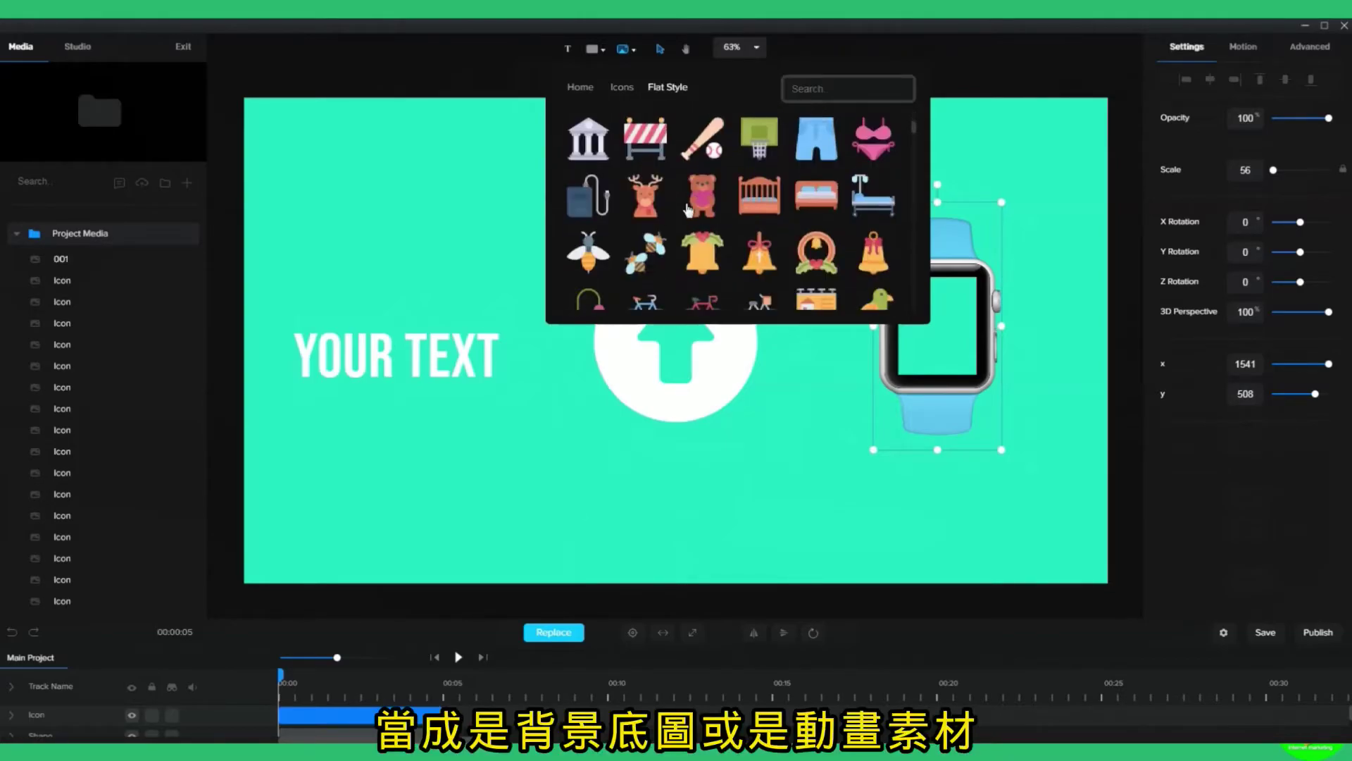
scroll(689, 208, down, 10)
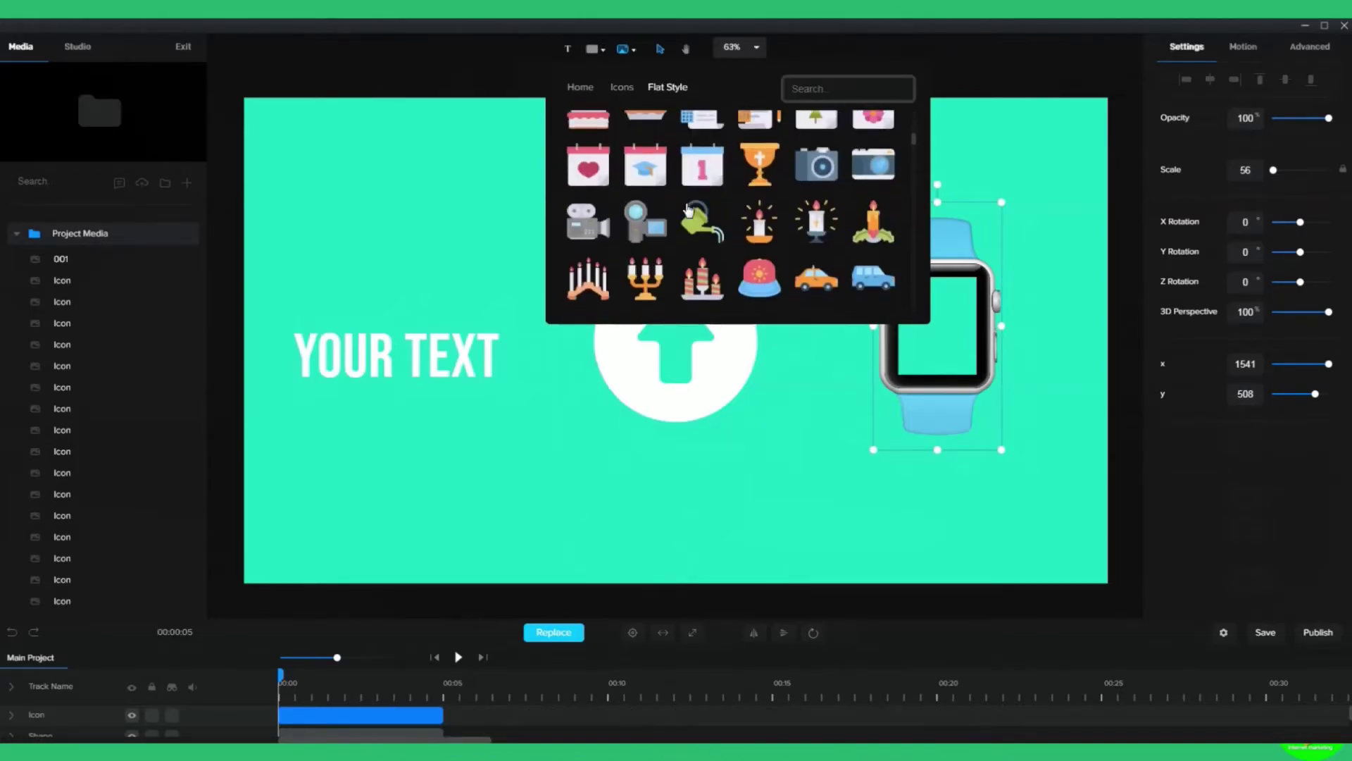
scroll(688, 207, down, 10)
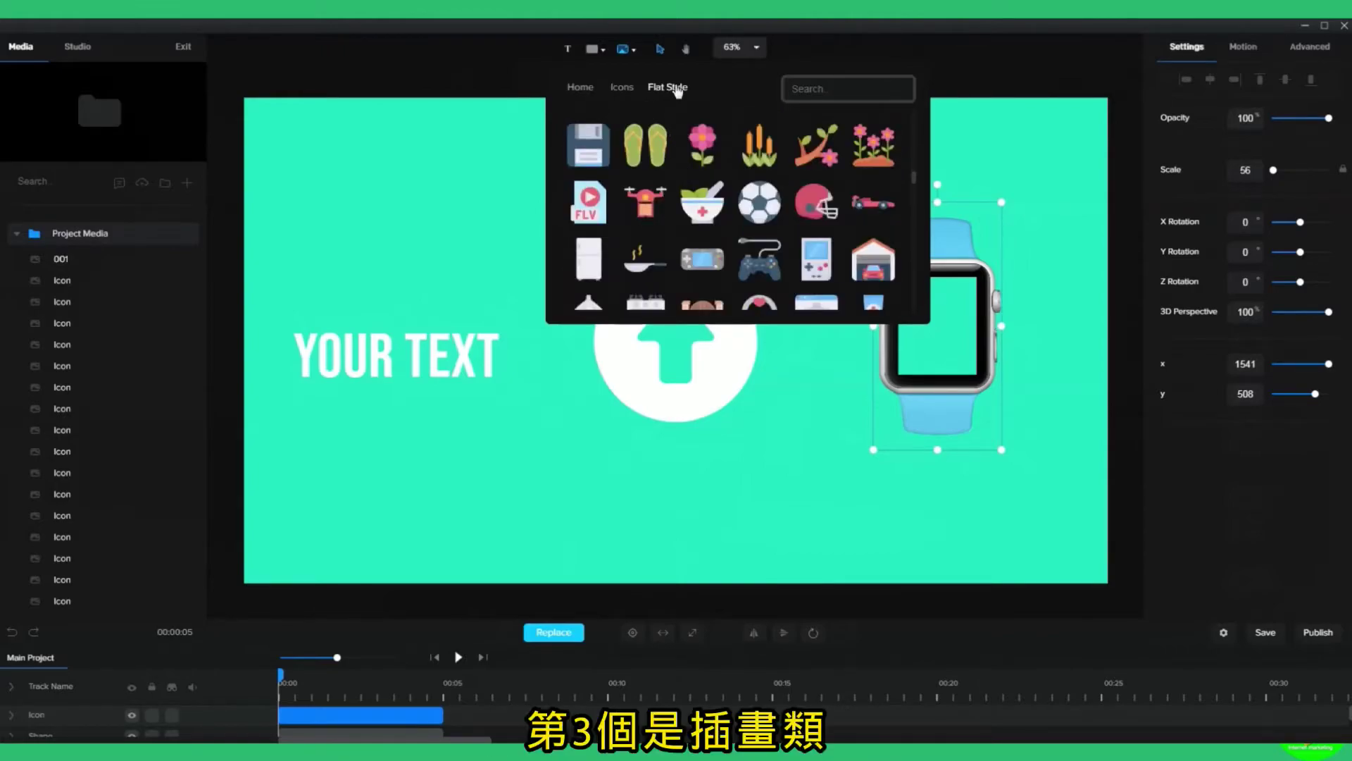
Look through the Bold Shapes and Bright Characters collections in the Illustrations category.
click(582, 89)
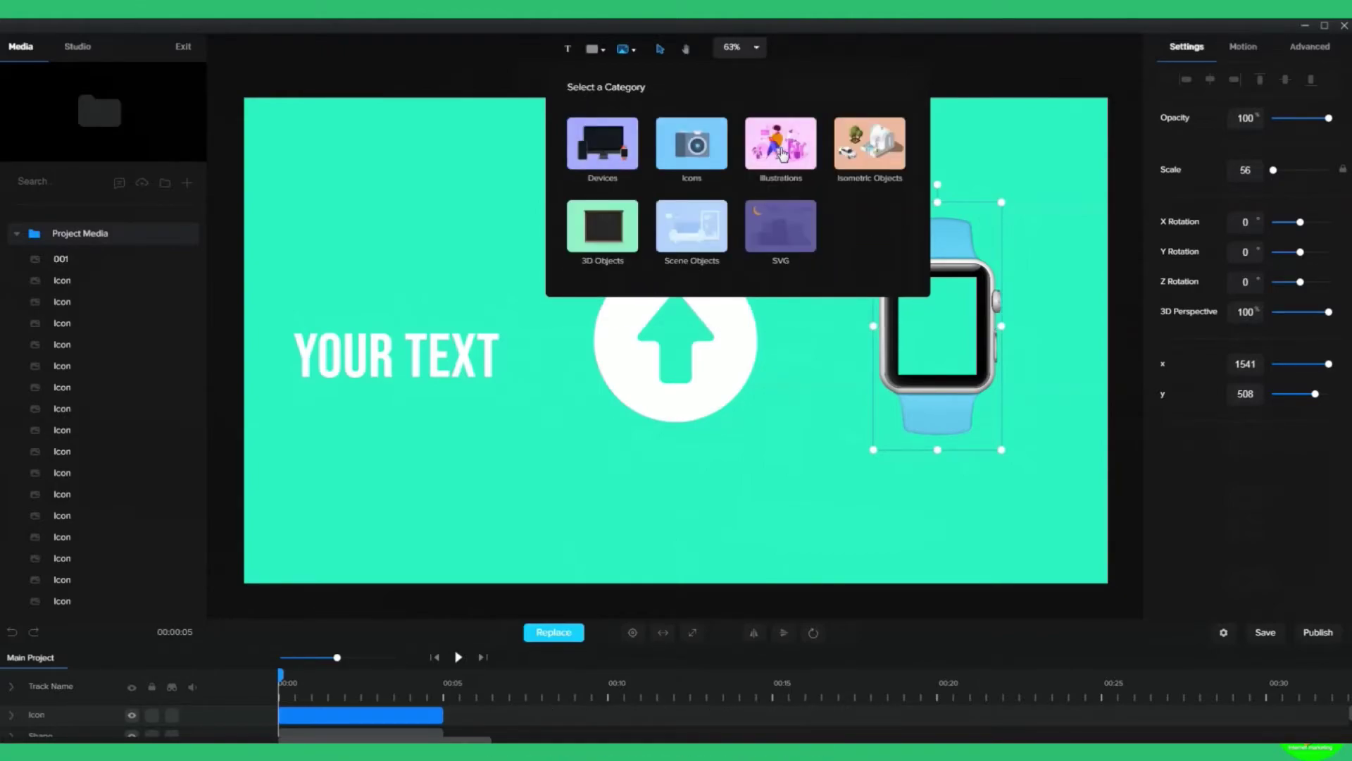
click(782, 151)
click(619, 143)
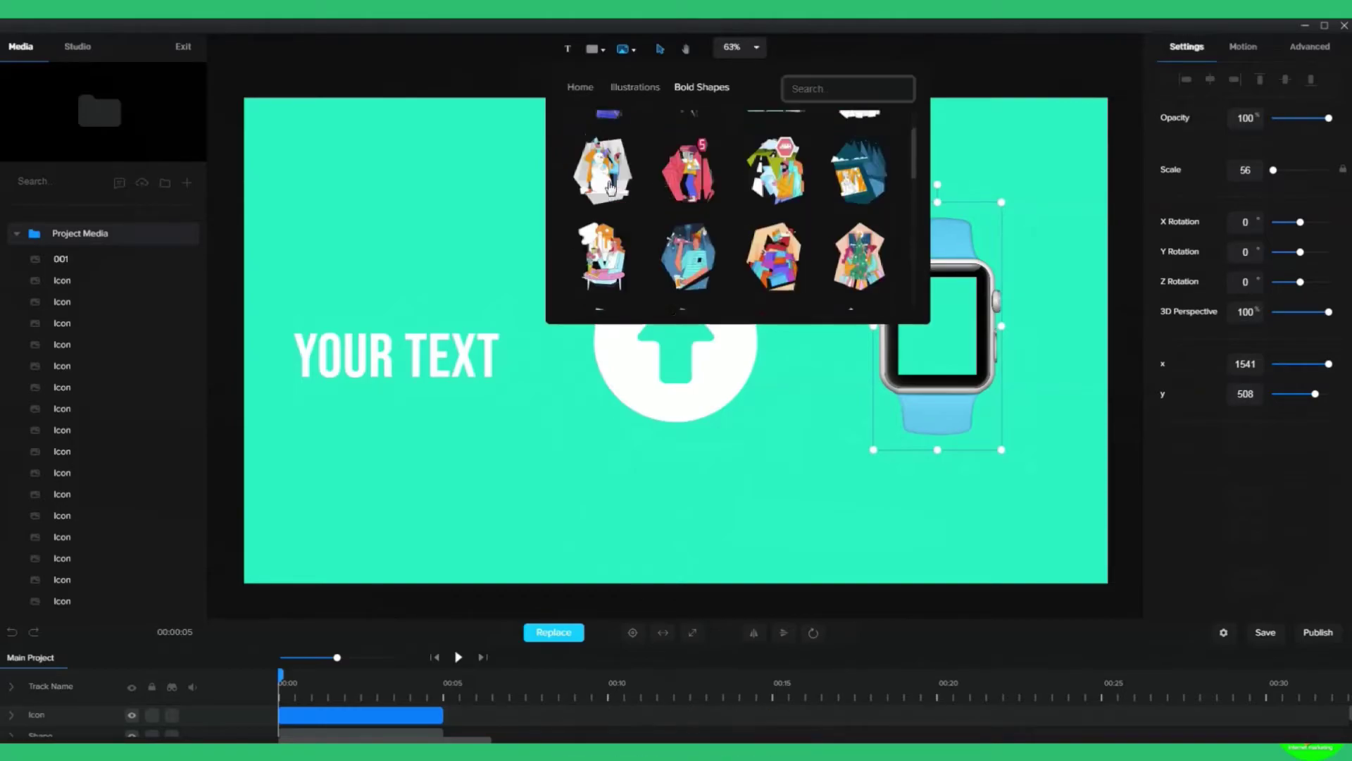
scroll(701, 240, down, 5)
scroll(699, 240, down, 2)
click(580, 87)
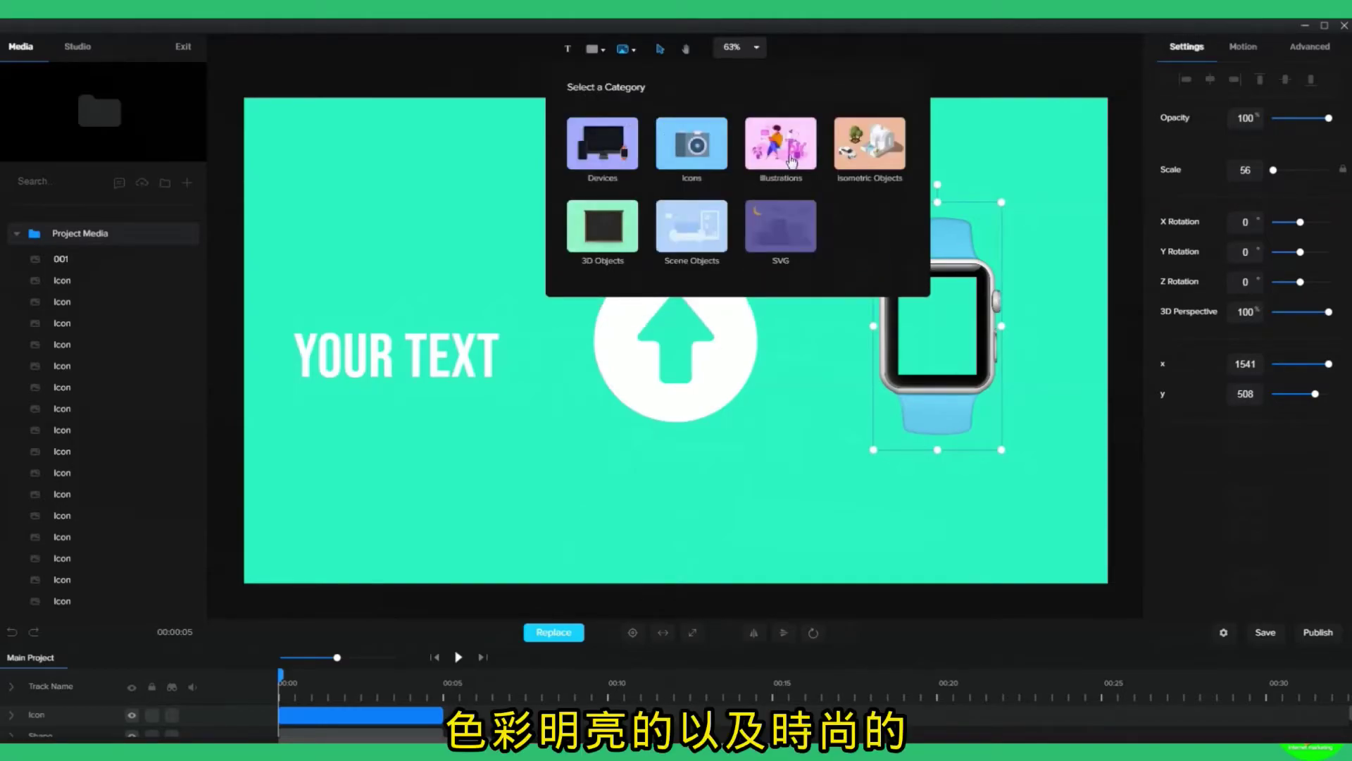
click(782, 151)
click(691, 156)
scroll(696, 190, down, 5)
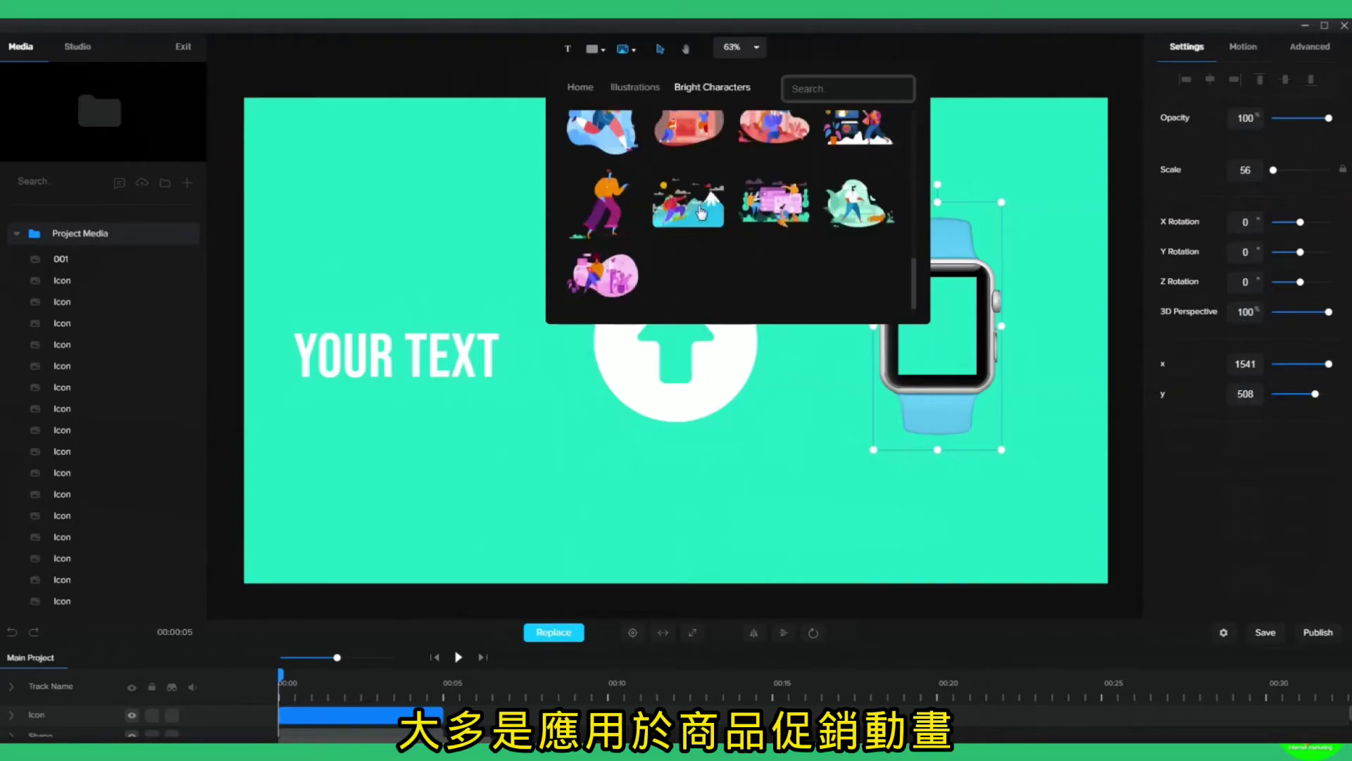
Try out the Bright Characters illustration of a woman reading on a beanbag, and delete it from the project.
click(697, 195)
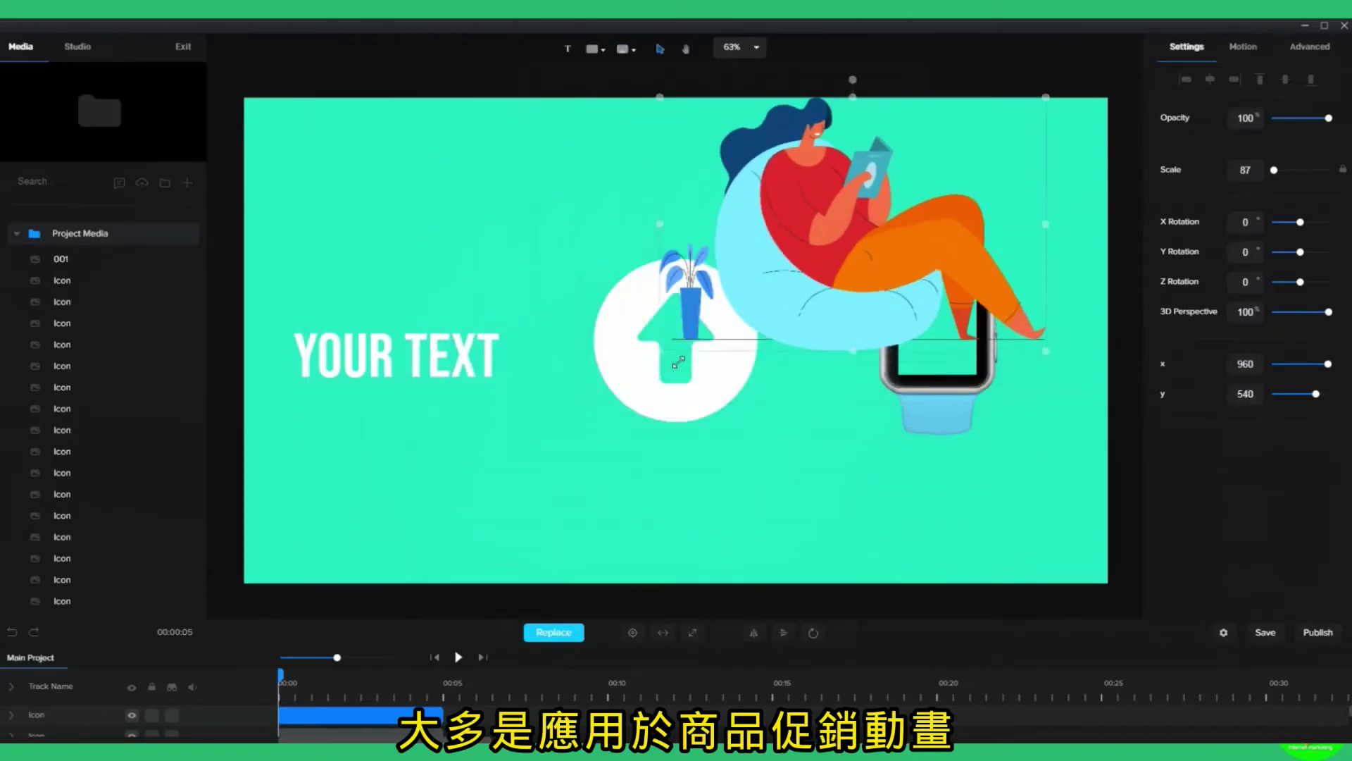
right_click(384, 714)
click(412, 655)
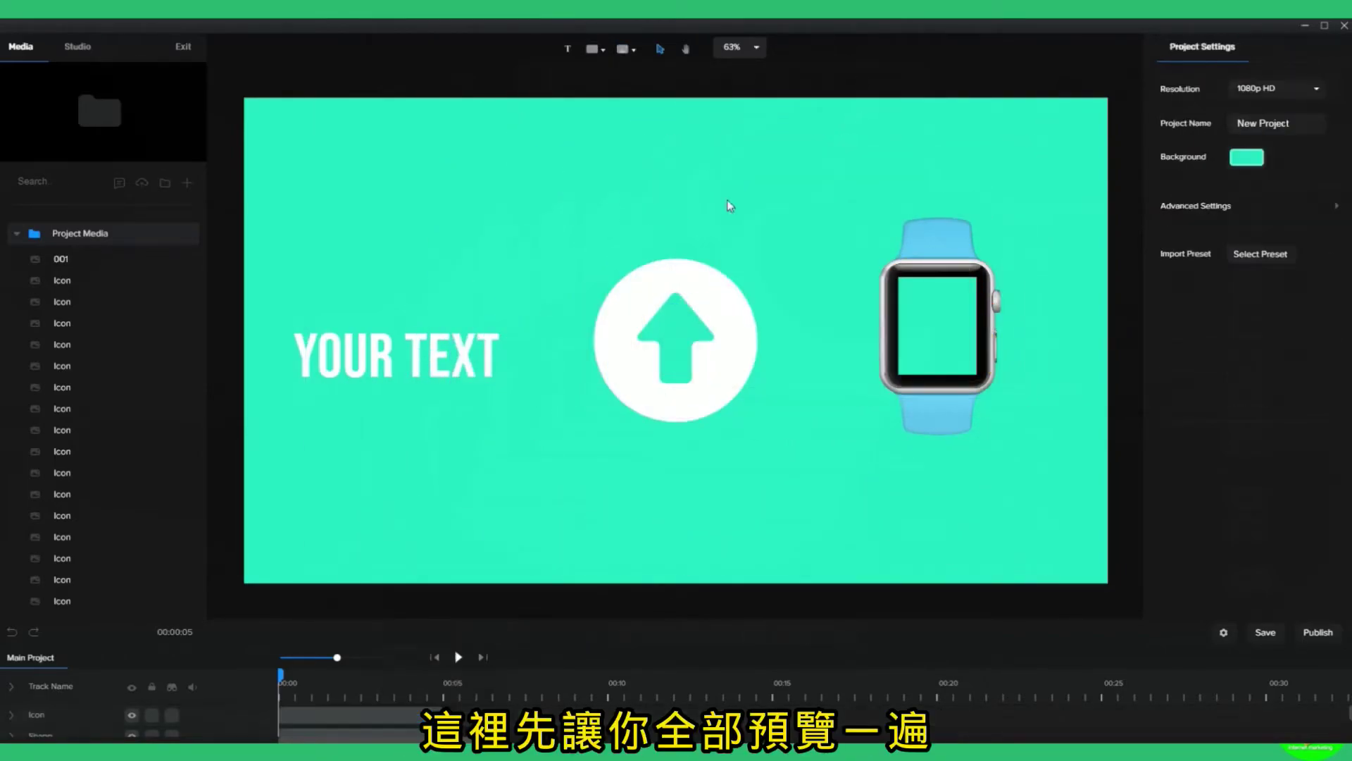
Look through the Lined Characters and Sublime illustrations, and return to the object category overview.
click(626, 50)
click(582, 88)
click(783, 144)
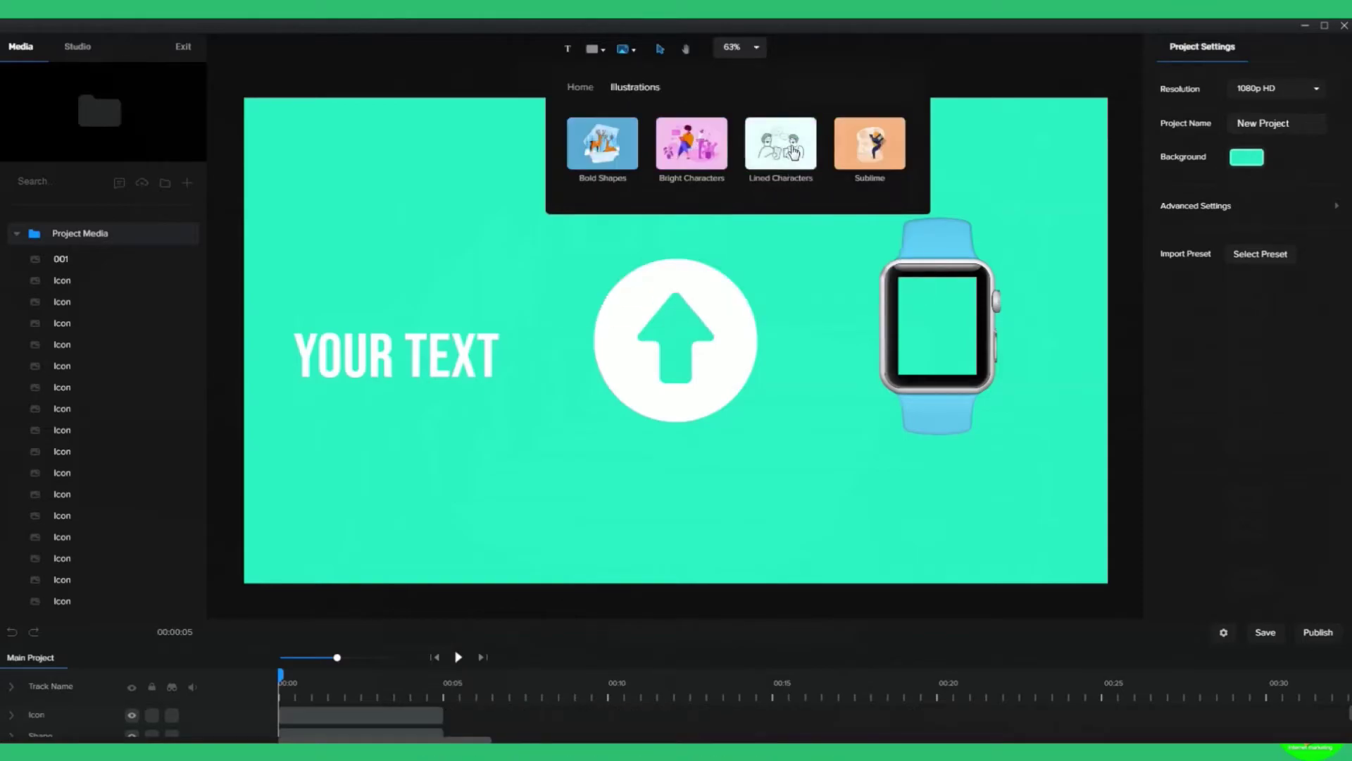
click(785, 146)
click(635, 87)
click(870, 144)
scroll(718, 205, down, 10)
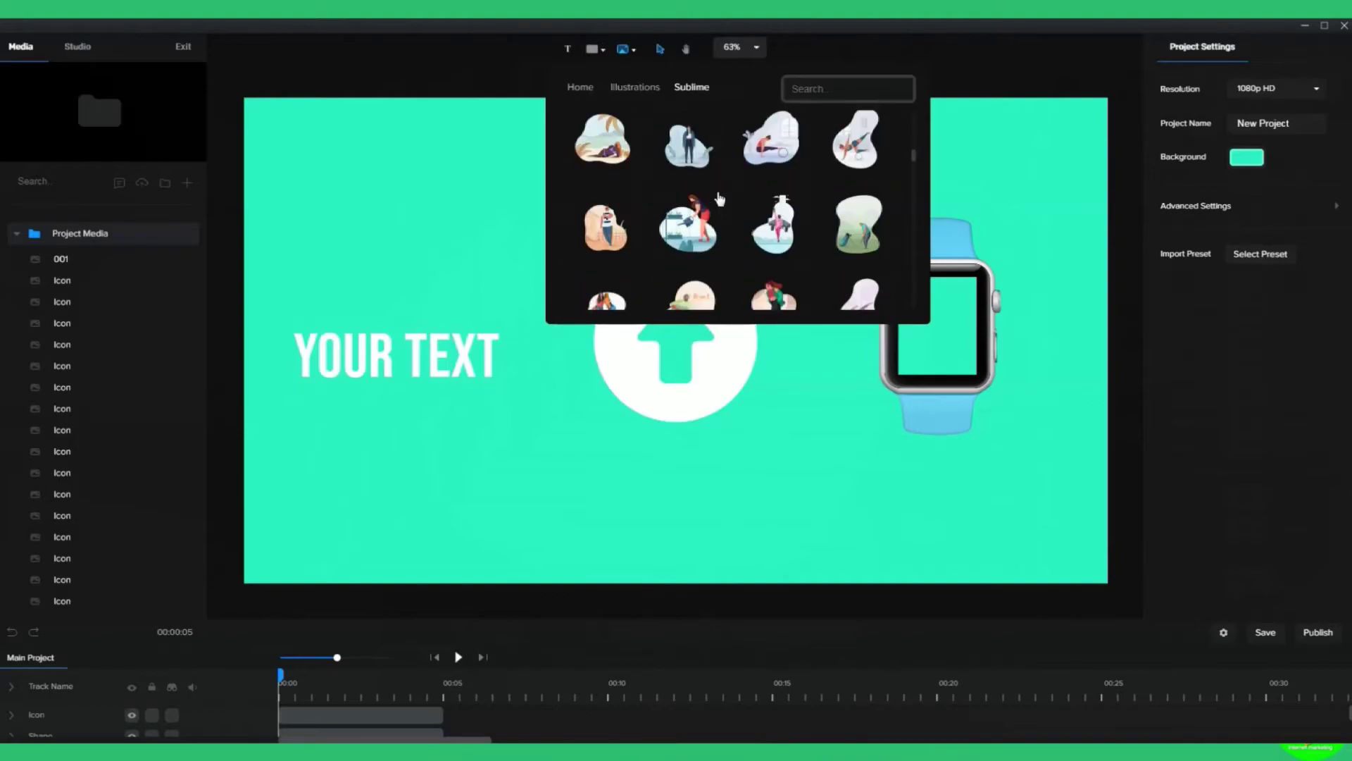
click(581, 88)
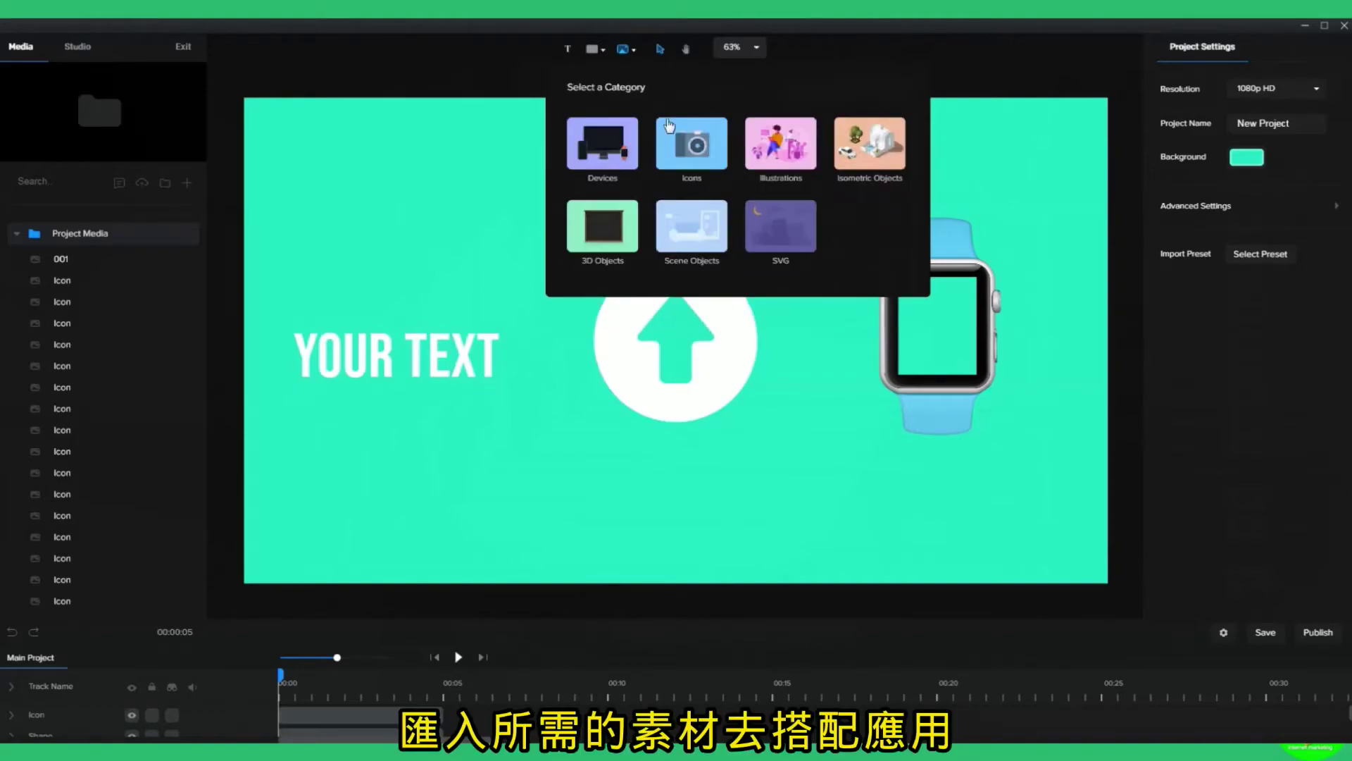
Add the white factory with cooling towers from the Isometric Objects category and scale it down to 45.
click(873, 155)
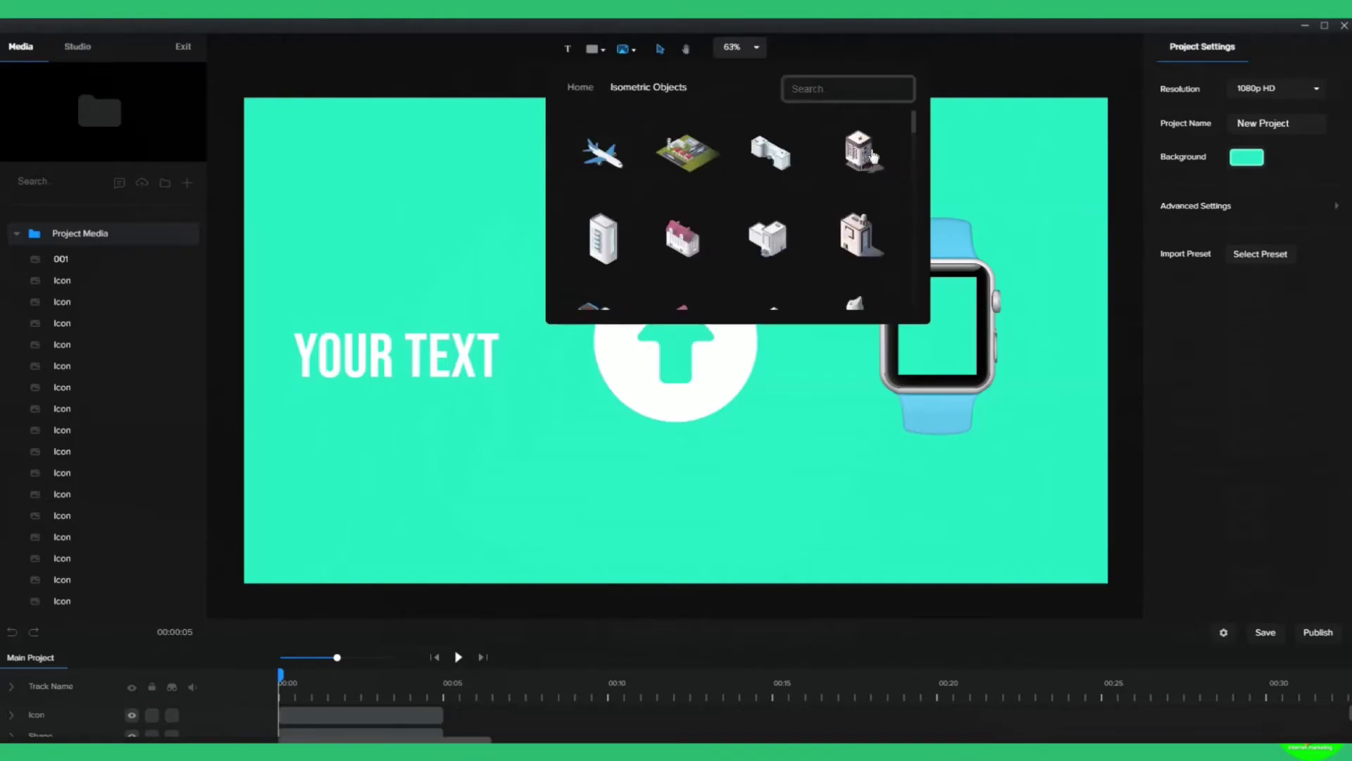
scroll(710, 214, down, 3)
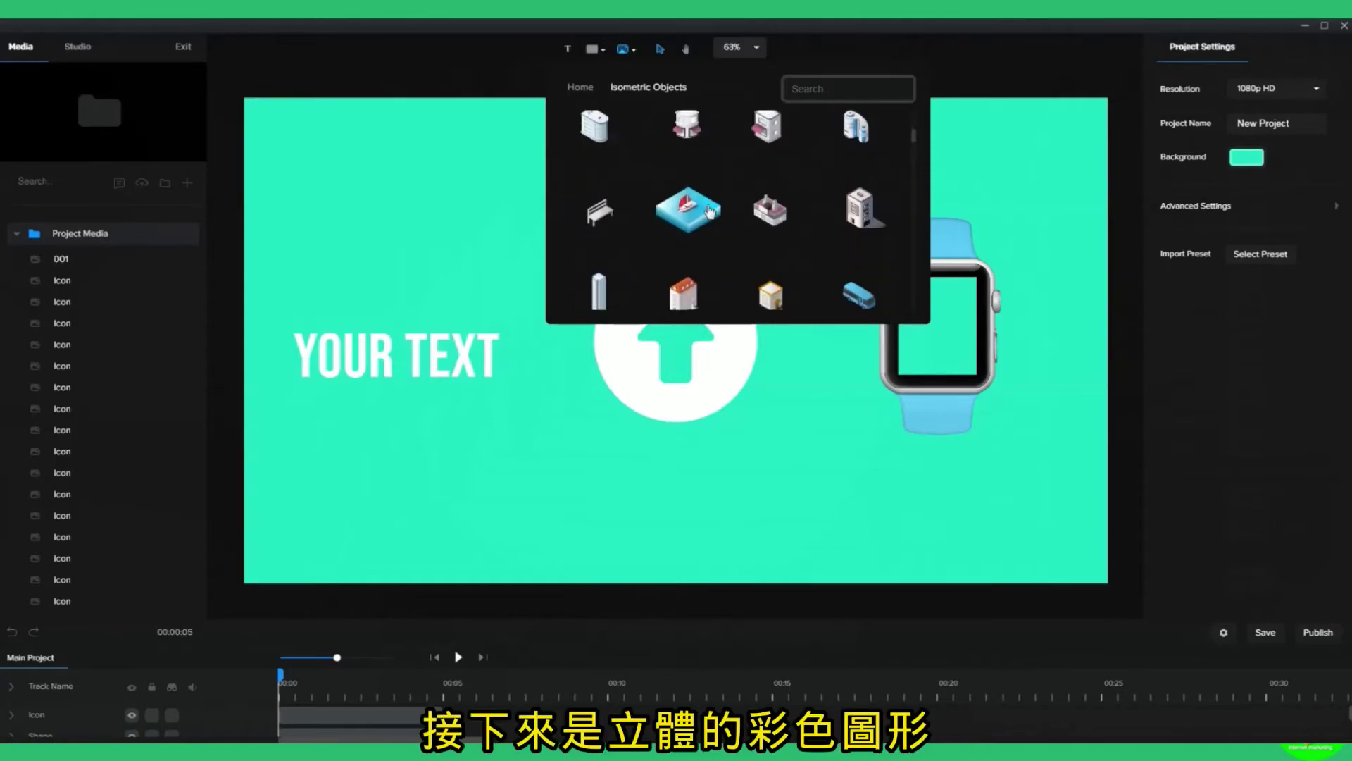
scroll(710, 213, down, 5)
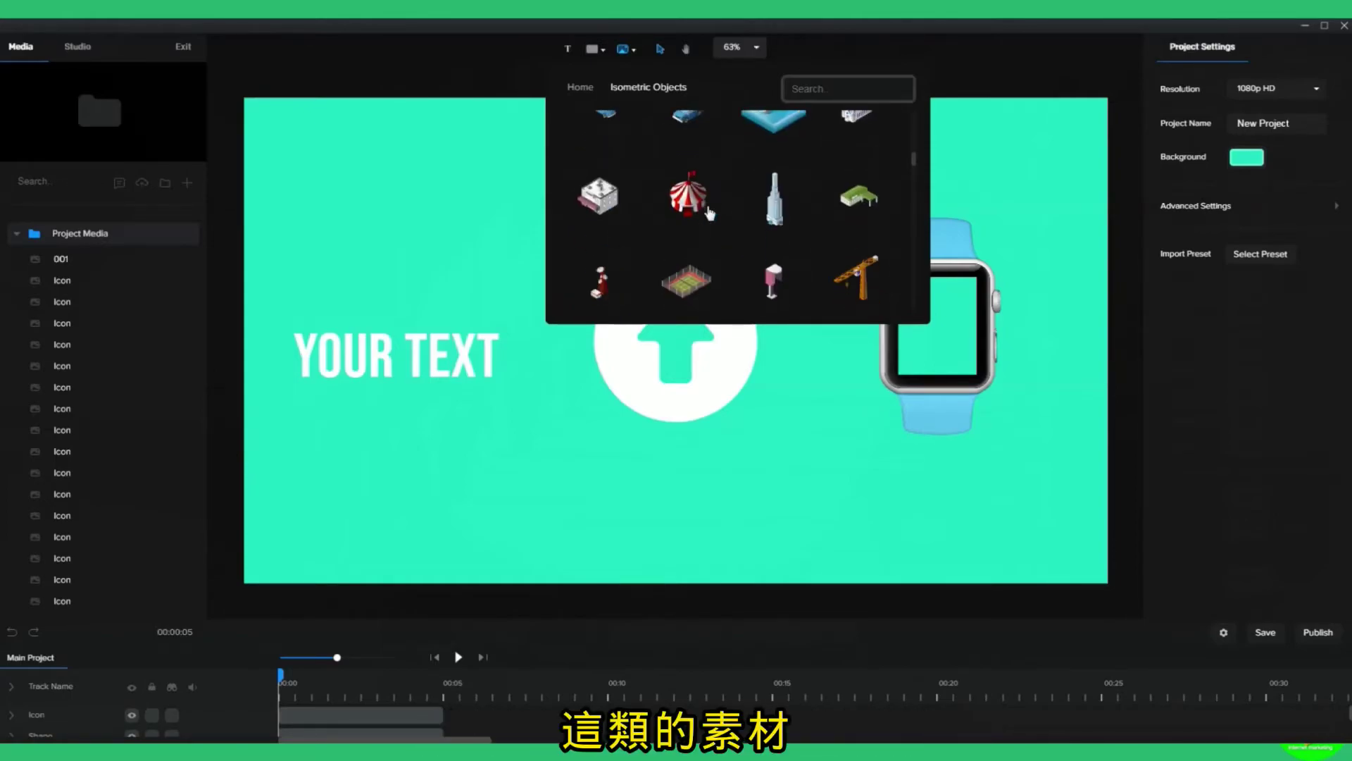
scroll(710, 214, down, 6)
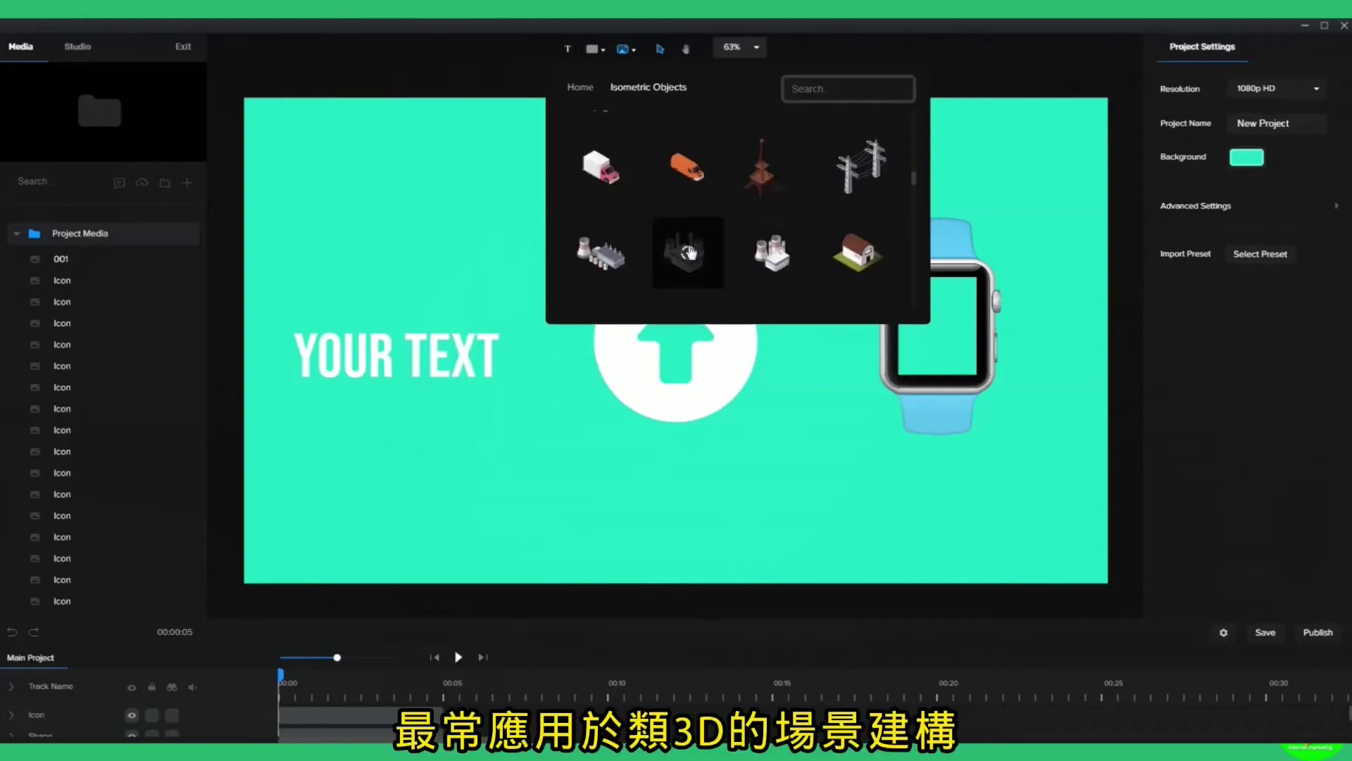
click(690, 252)
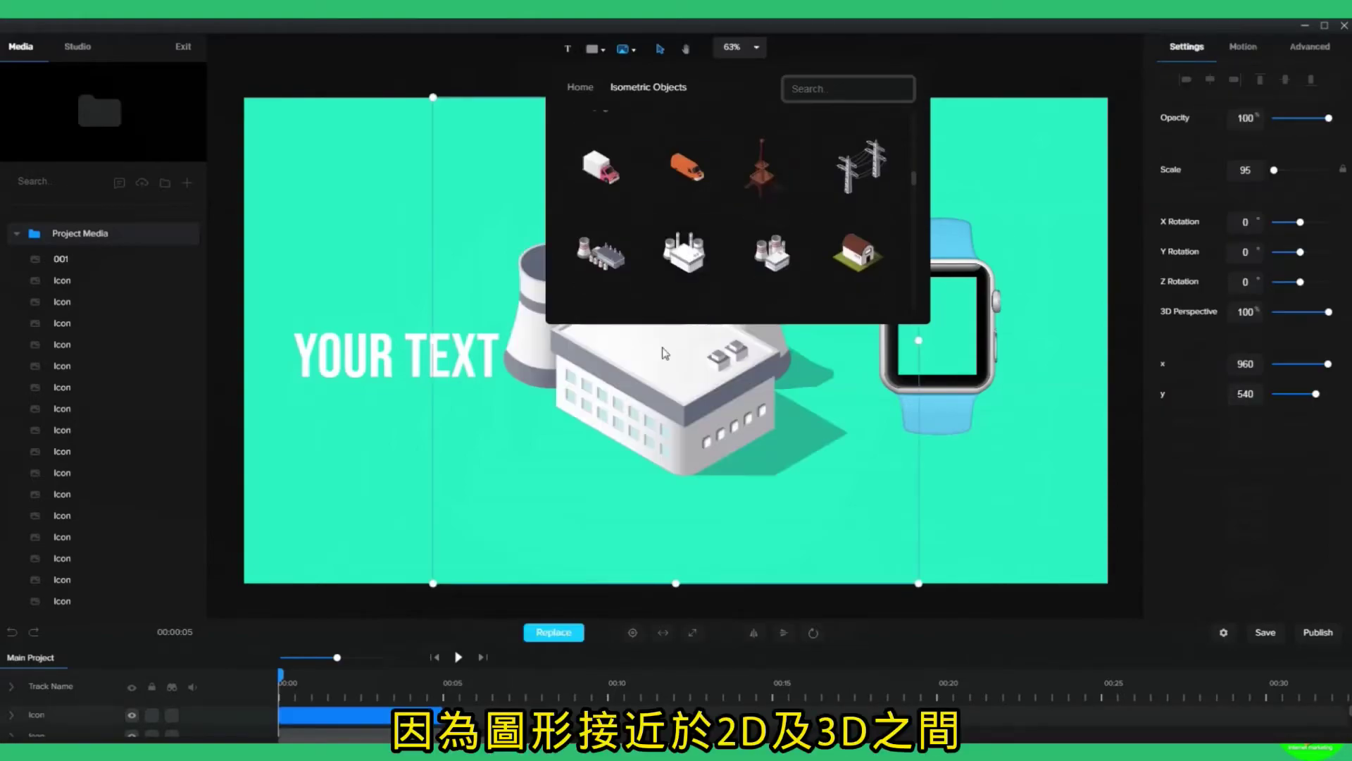
drag(432, 585, 687, 329)
Delete the smartwatch from the project and move the factory into its place at about x 1567, y 516.
click(958, 254)
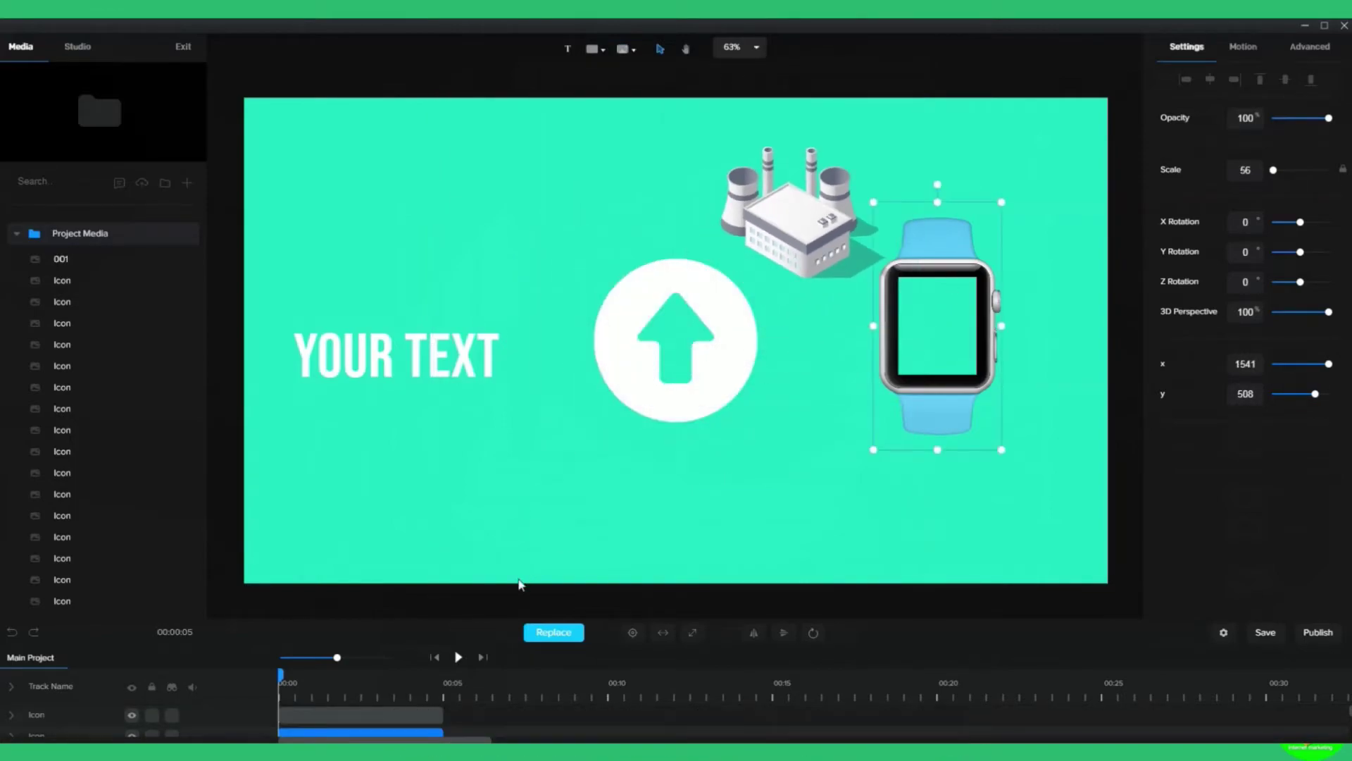
right_click(385, 734)
click(423, 673)
drag(819, 219, 950, 327)
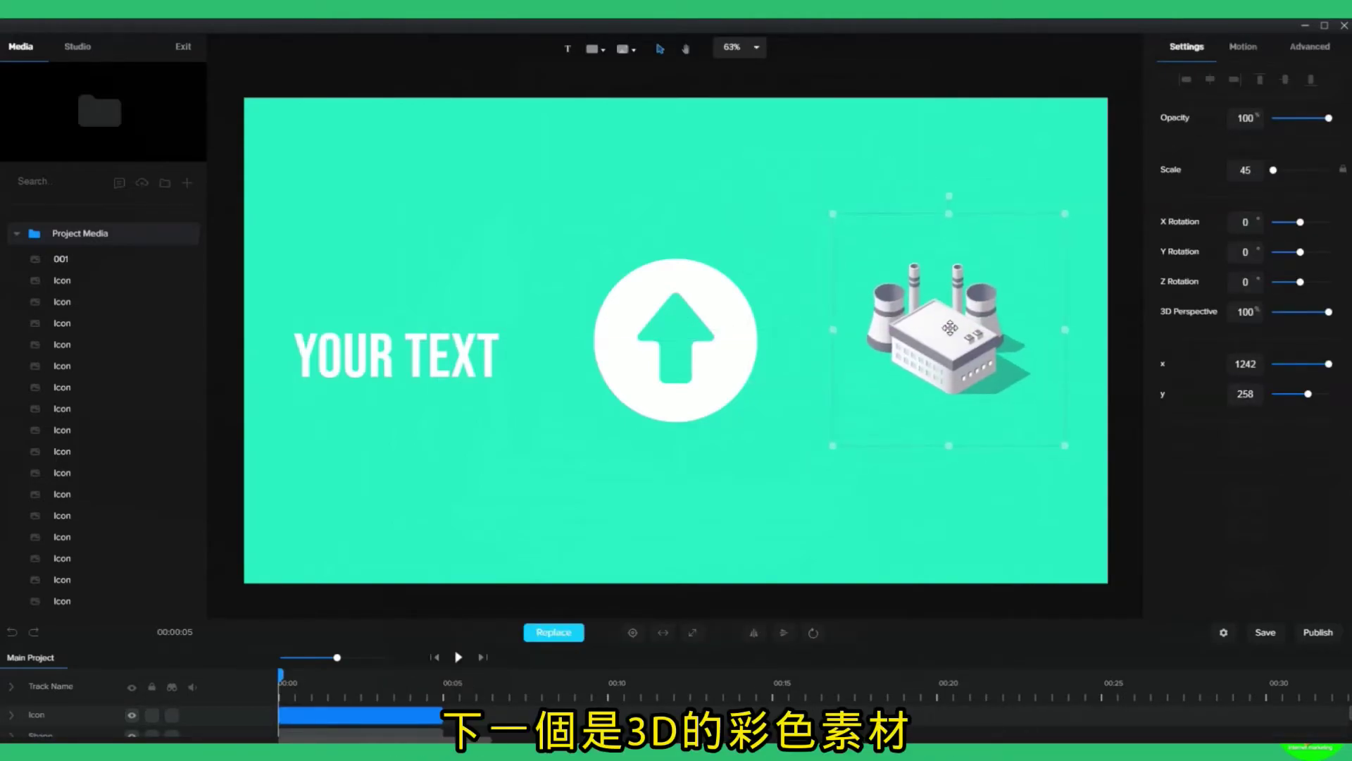
Look through the models in the 3D Objects category and return to the object category overview.
click(625, 51)
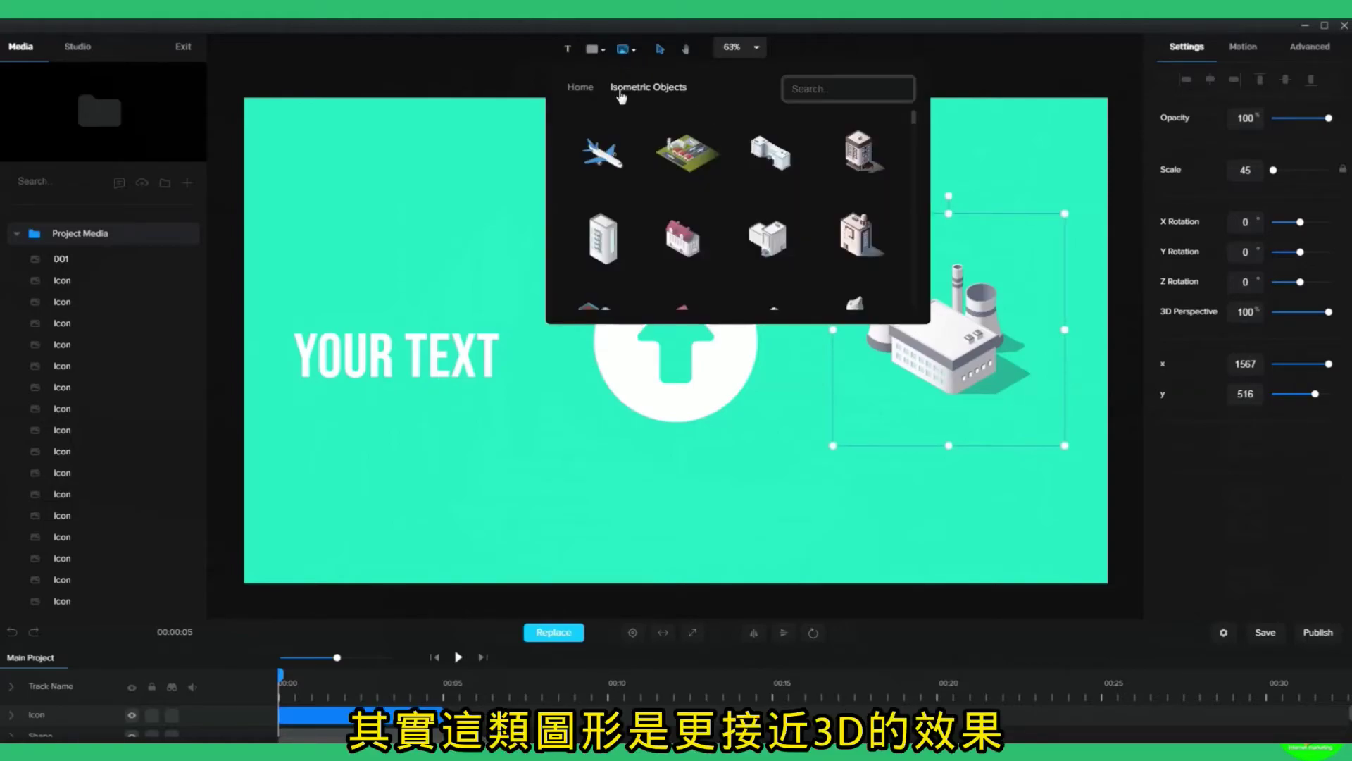
click(586, 92)
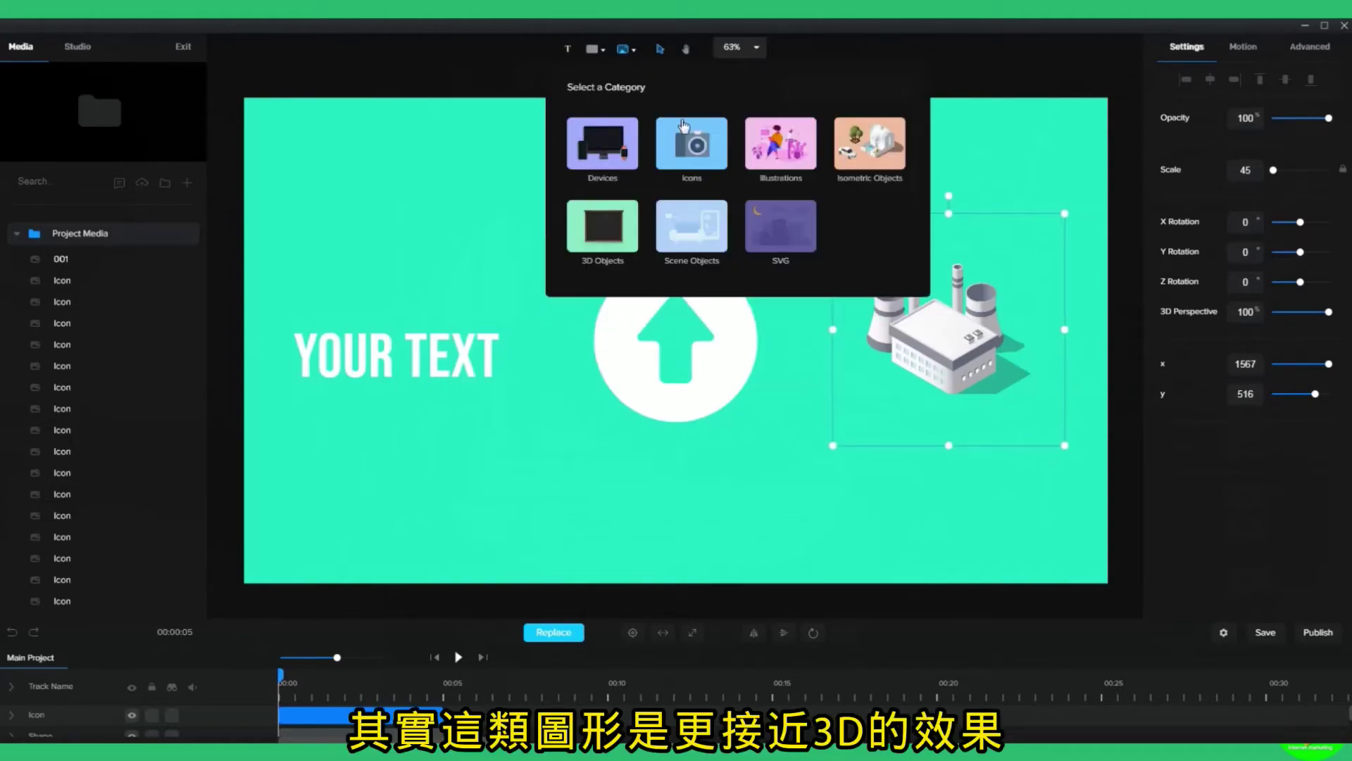
click(610, 234)
scroll(758, 181, down, 3)
scroll(758, 182, down, 8)
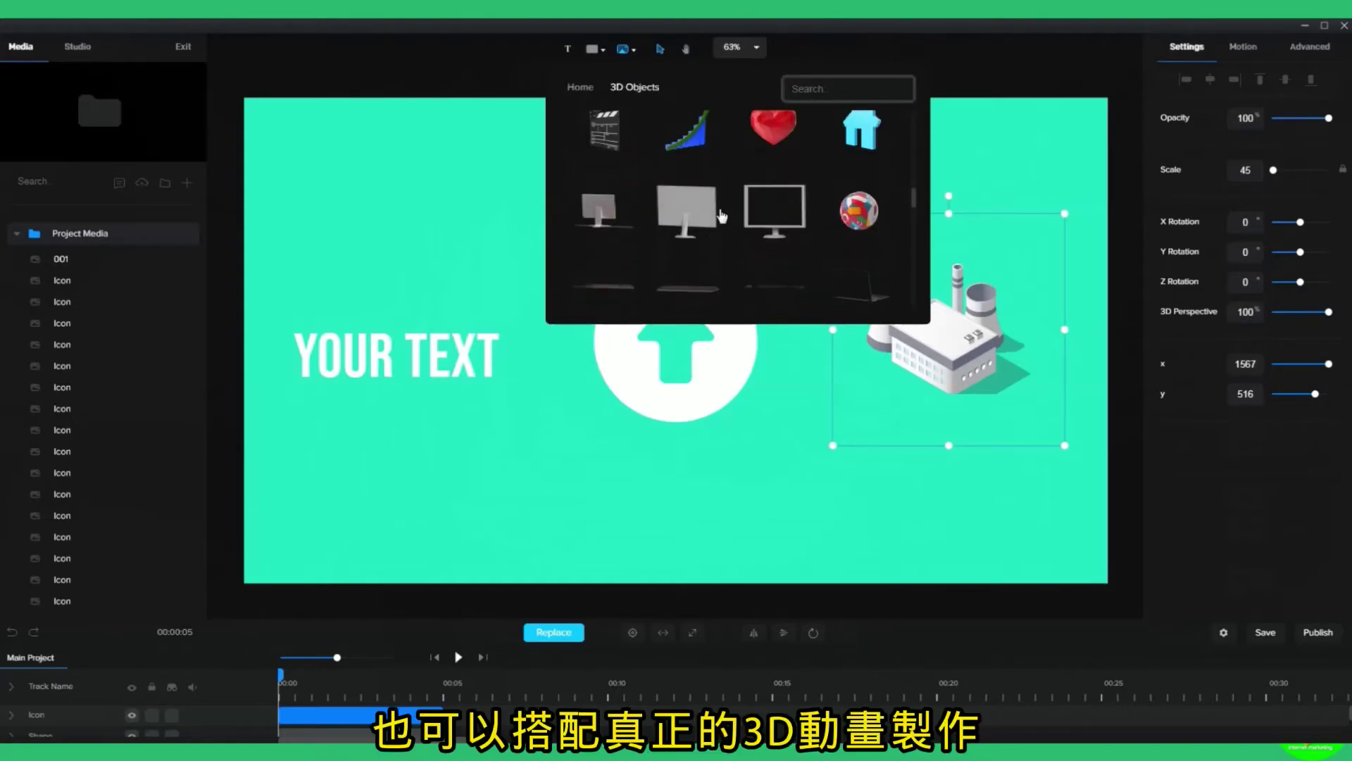
click(581, 88)
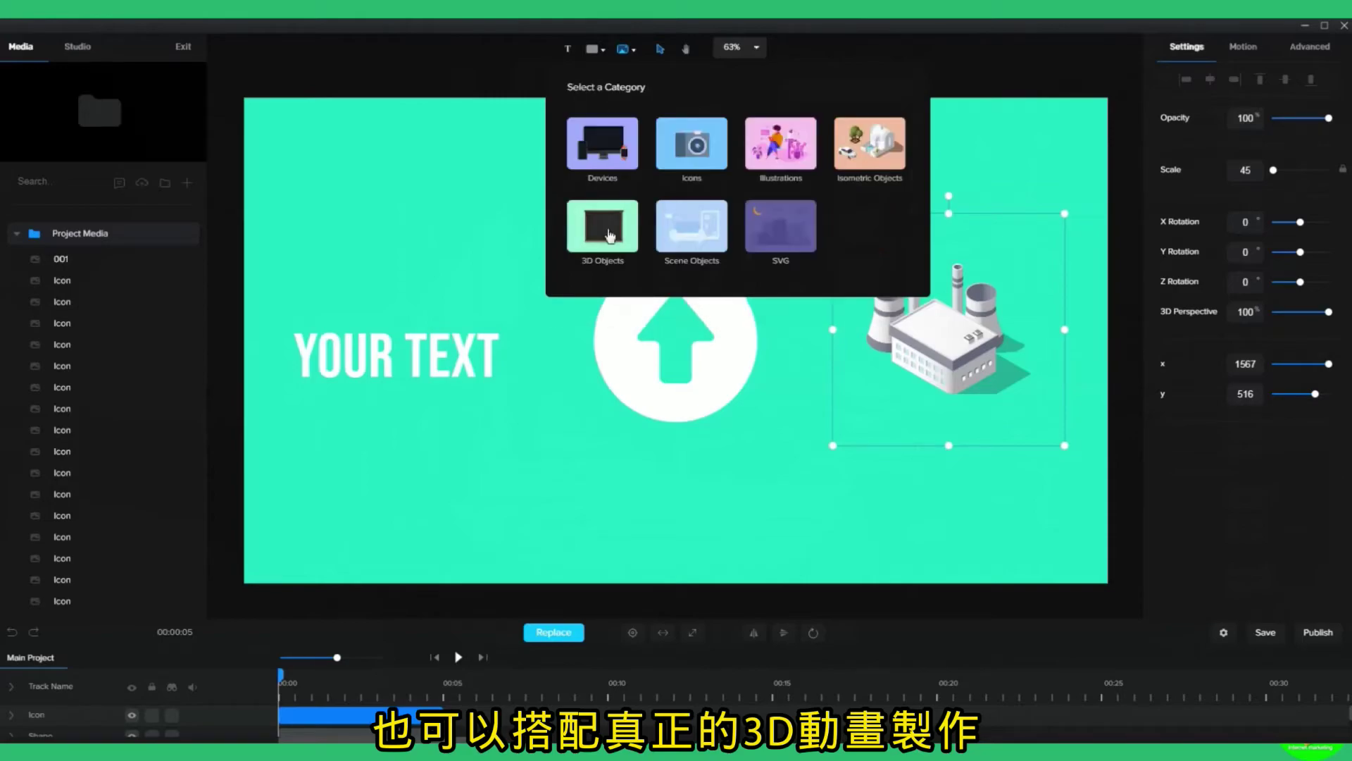
Look through the furniture, plant and sign graphics in the Scene Objects category and return to the category overview.
click(699, 239)
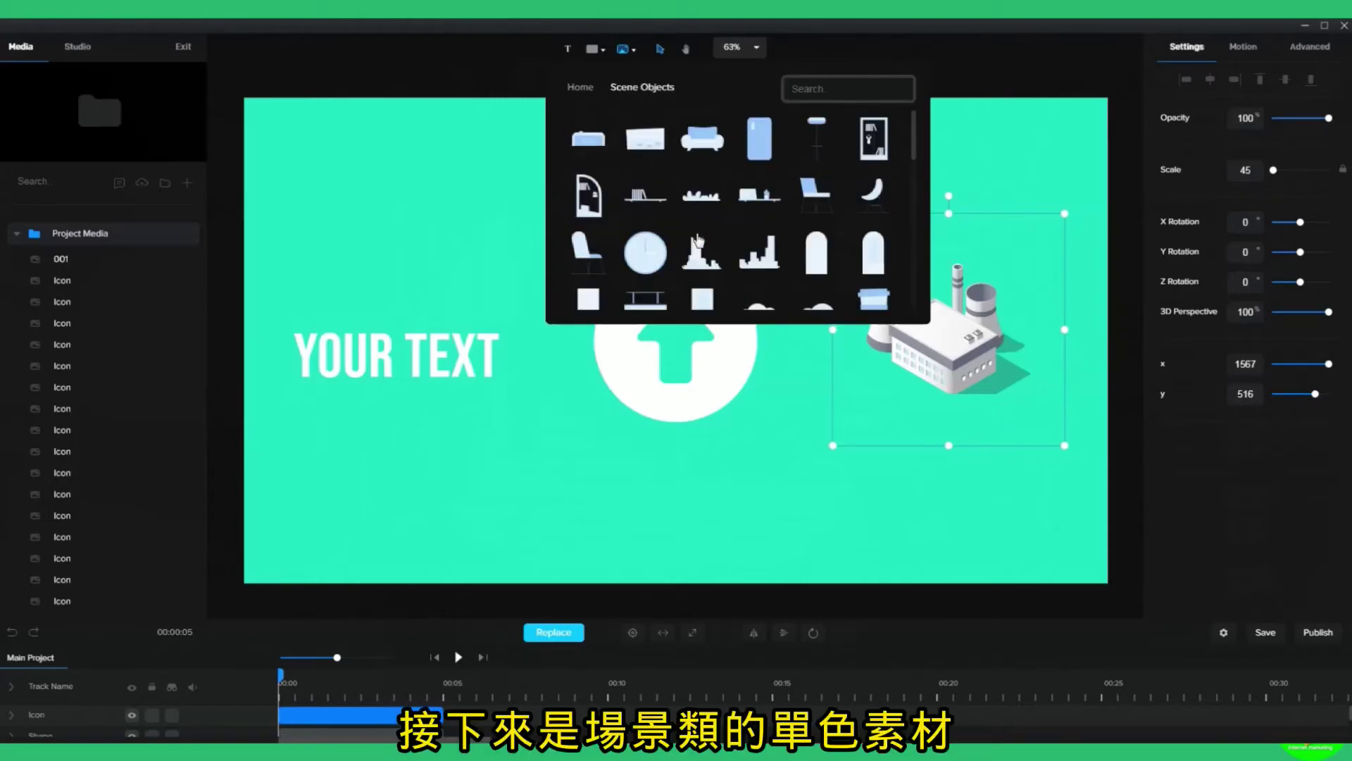
scroll(729, 227, down, 3)
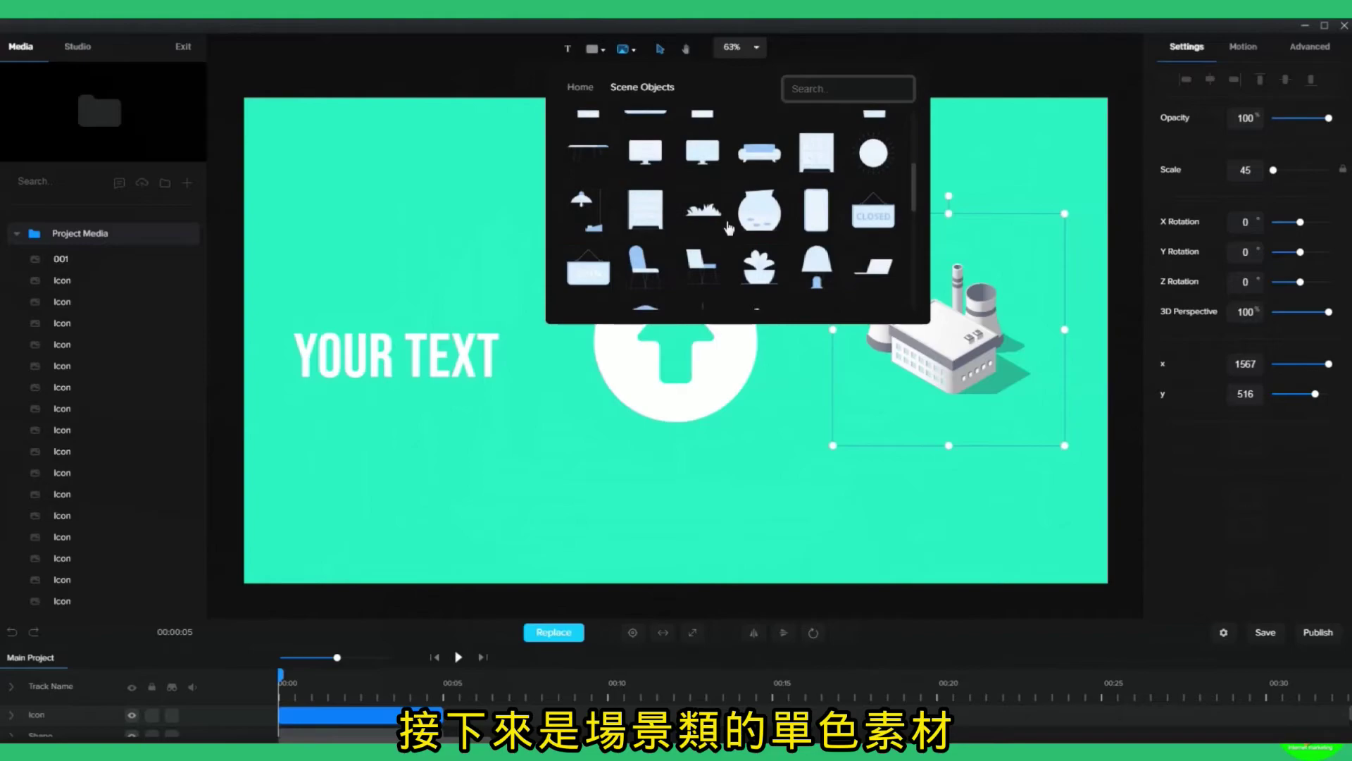
scroll(728, 227, down, 2)
scroll(726, 229, down, 3)
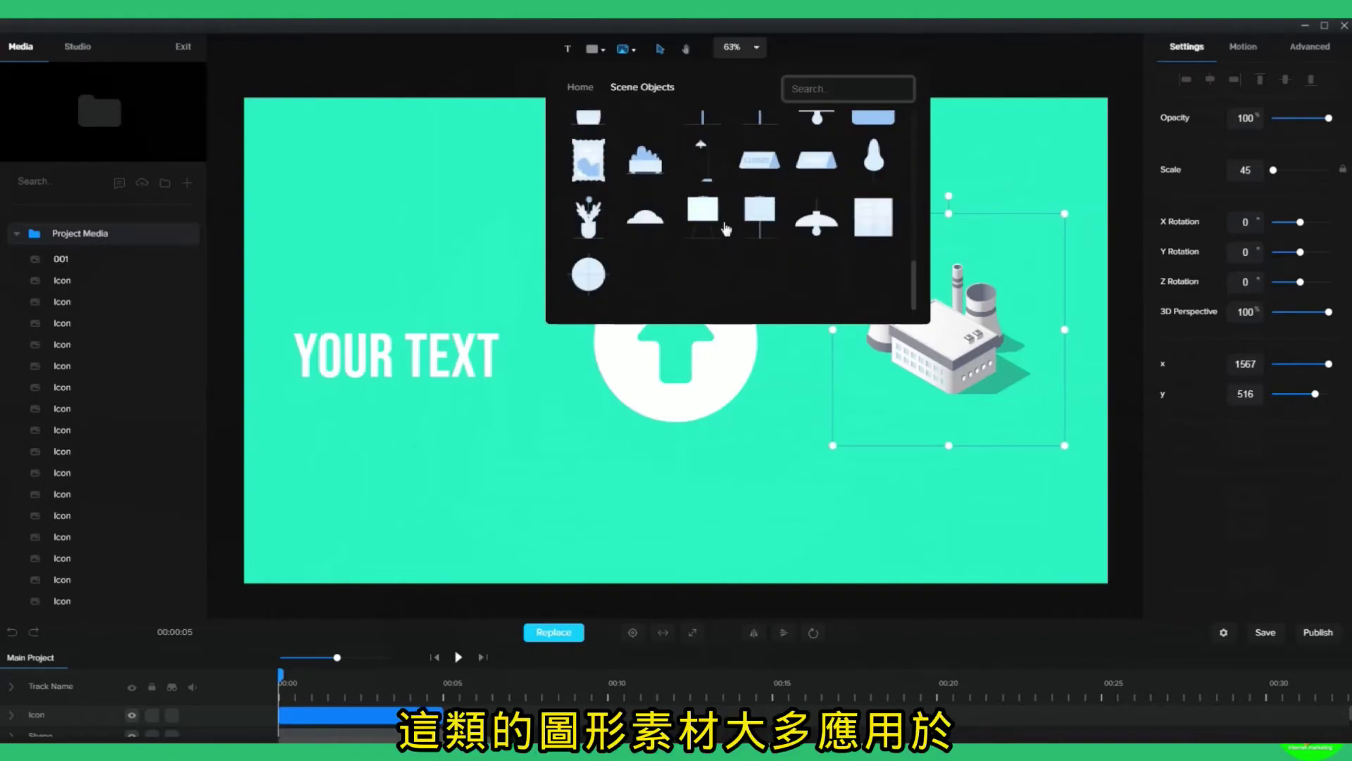
scroll(724, 229, up, 2)
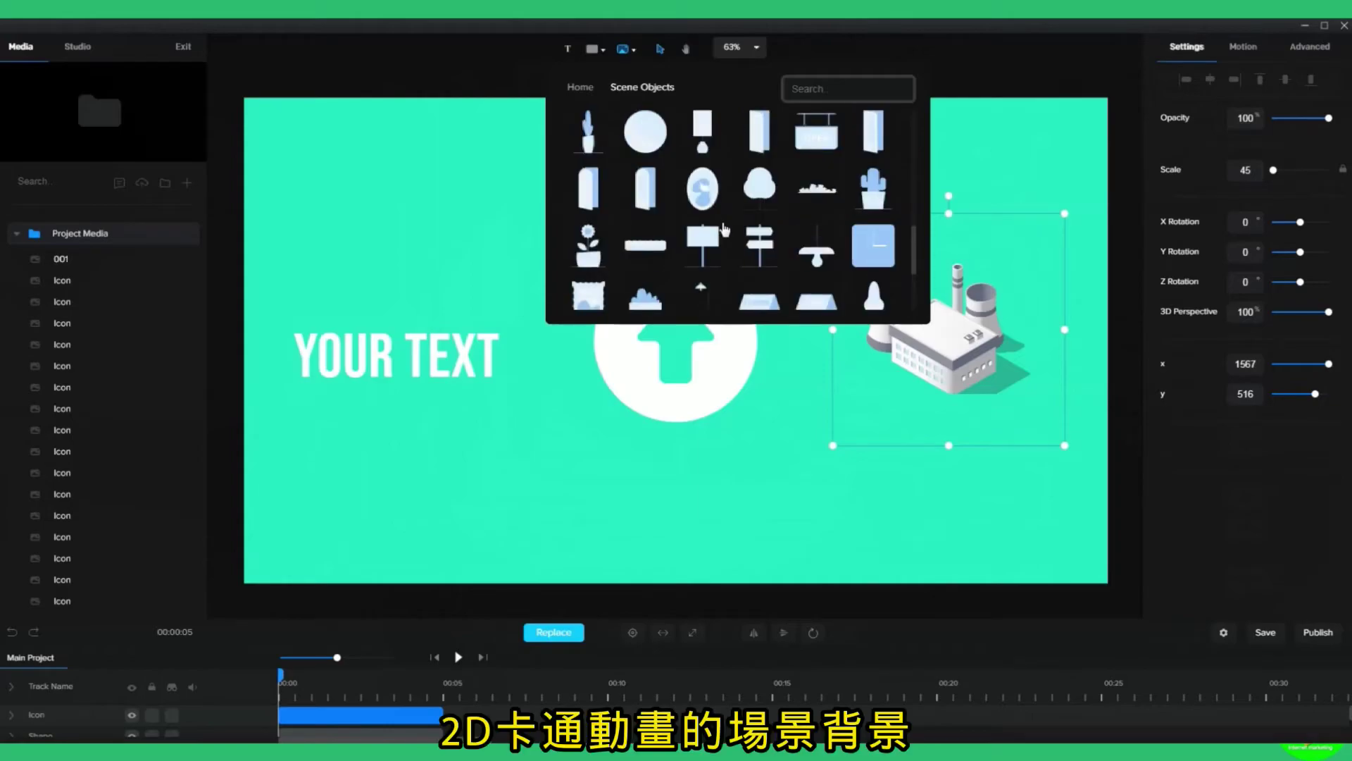
scroll(725, 229, up, 3)
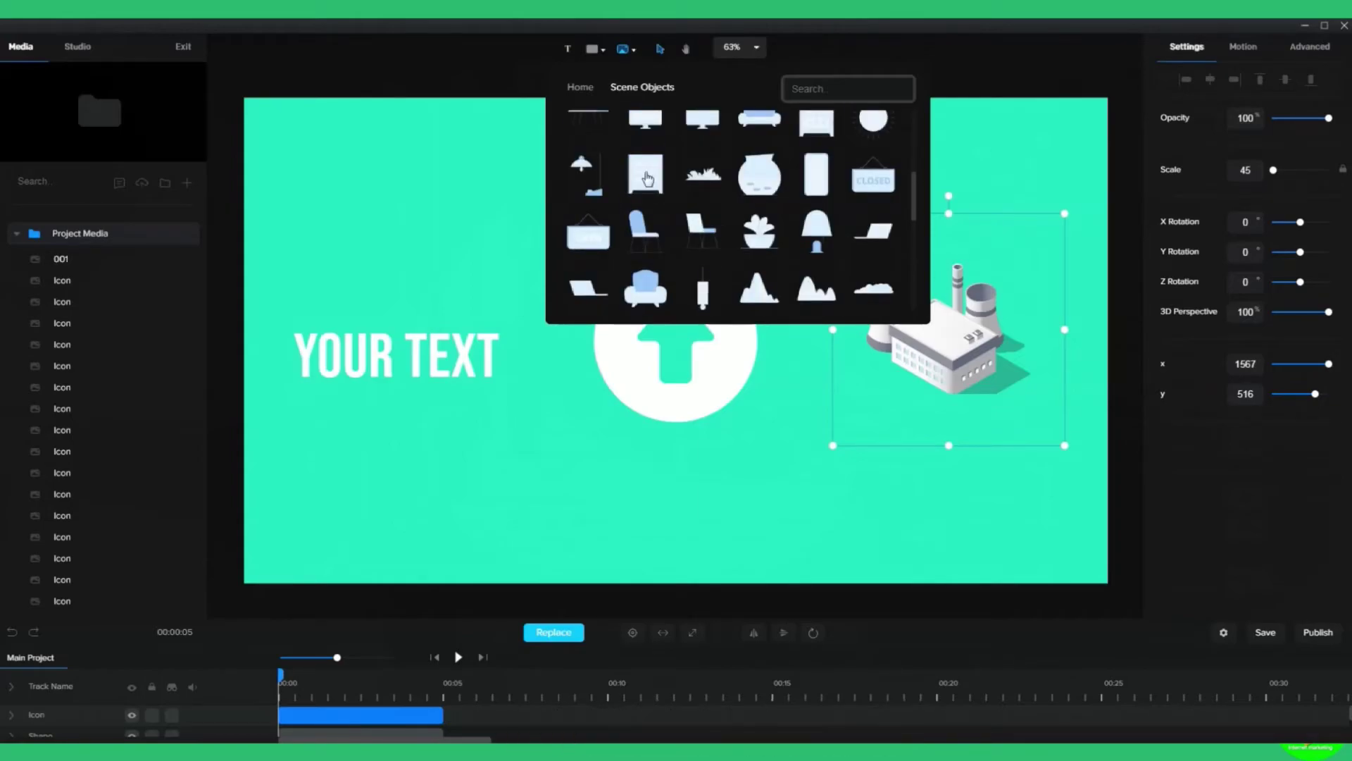
click(581, 90)
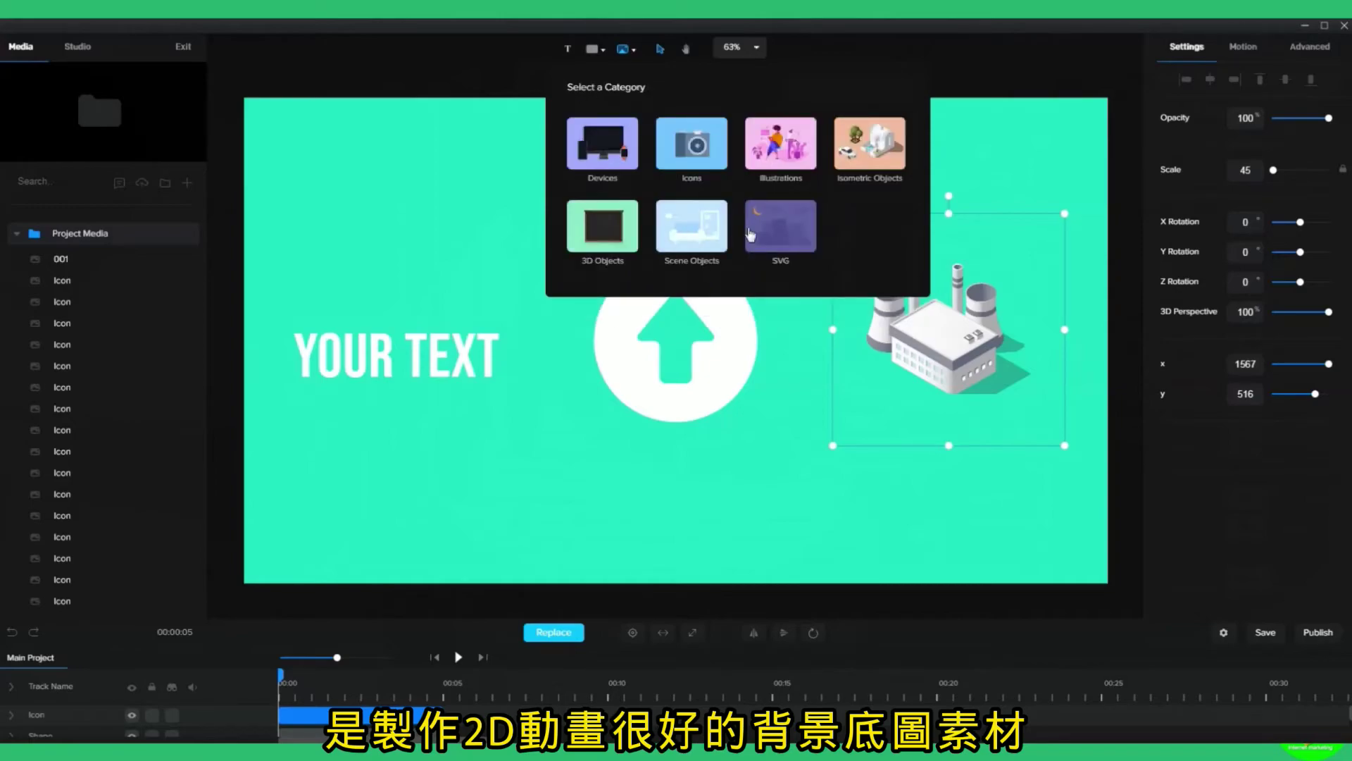
Add the heart from the SVG category and scale it down to about 2449 between the arrow and the factory.
click(791, 237)
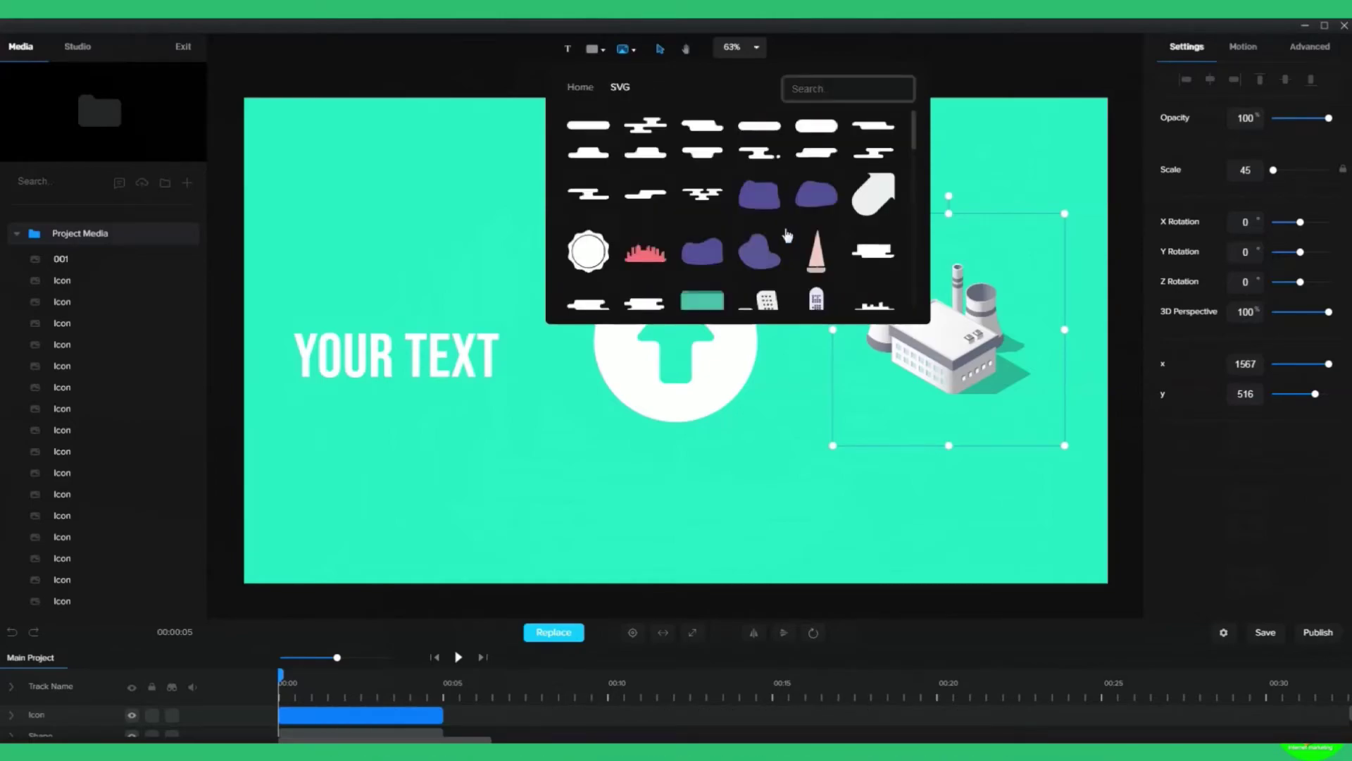
scroll(760, 215, down, 6)
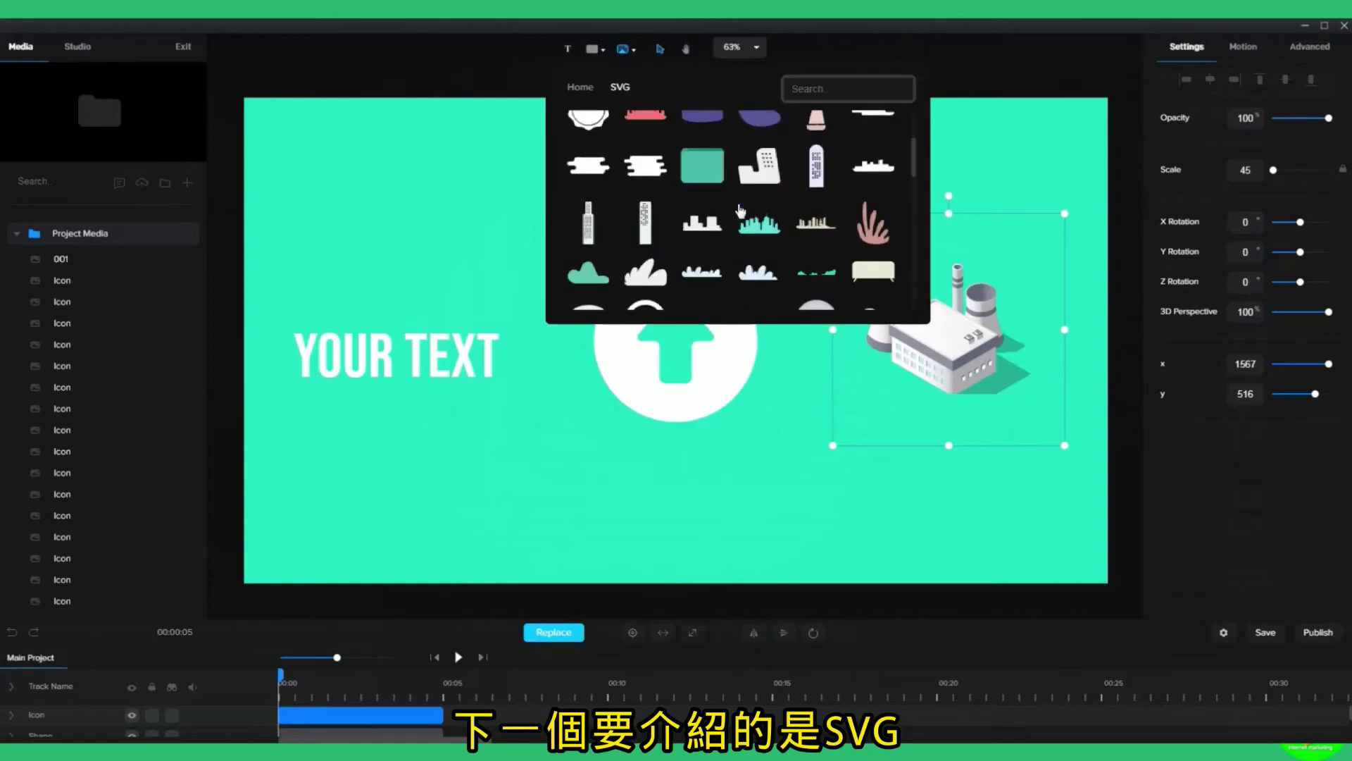
scroll(739, 210, down, 2)
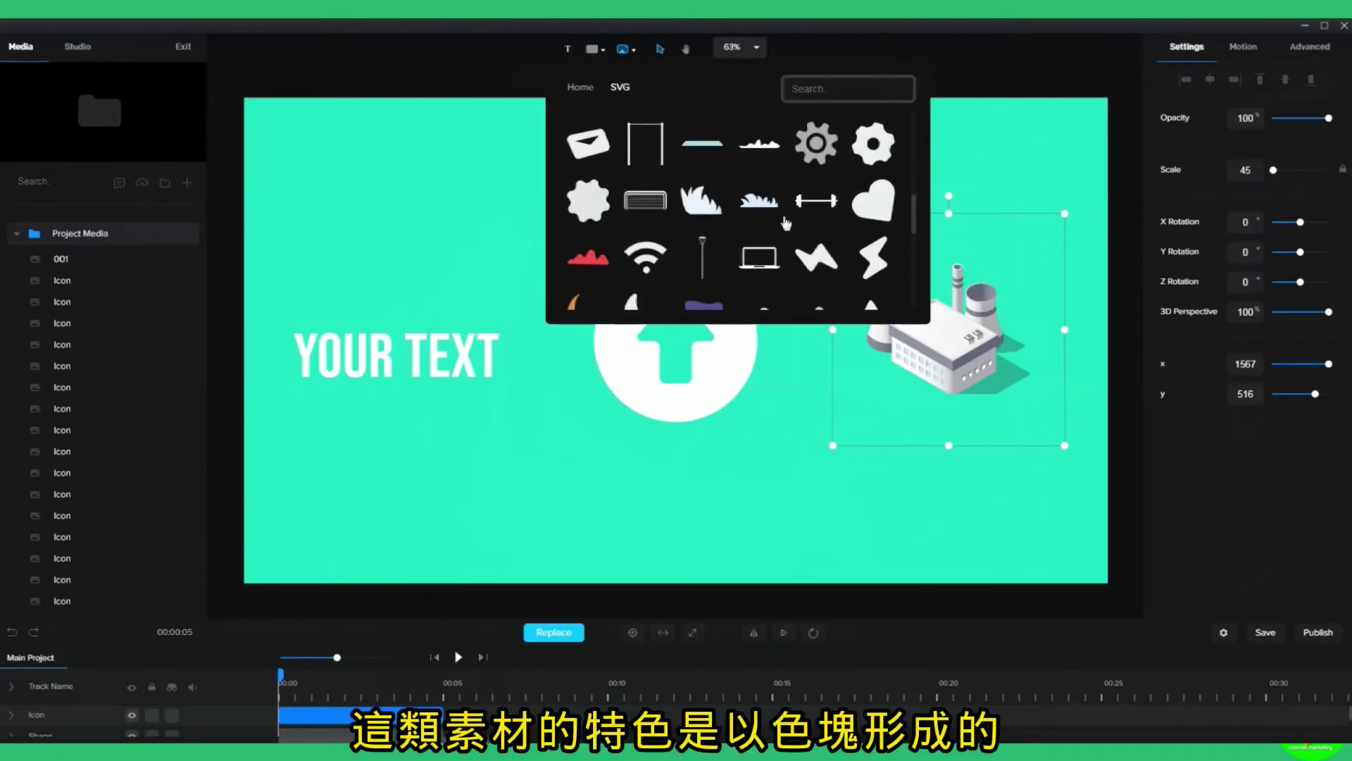
click(873, 204)
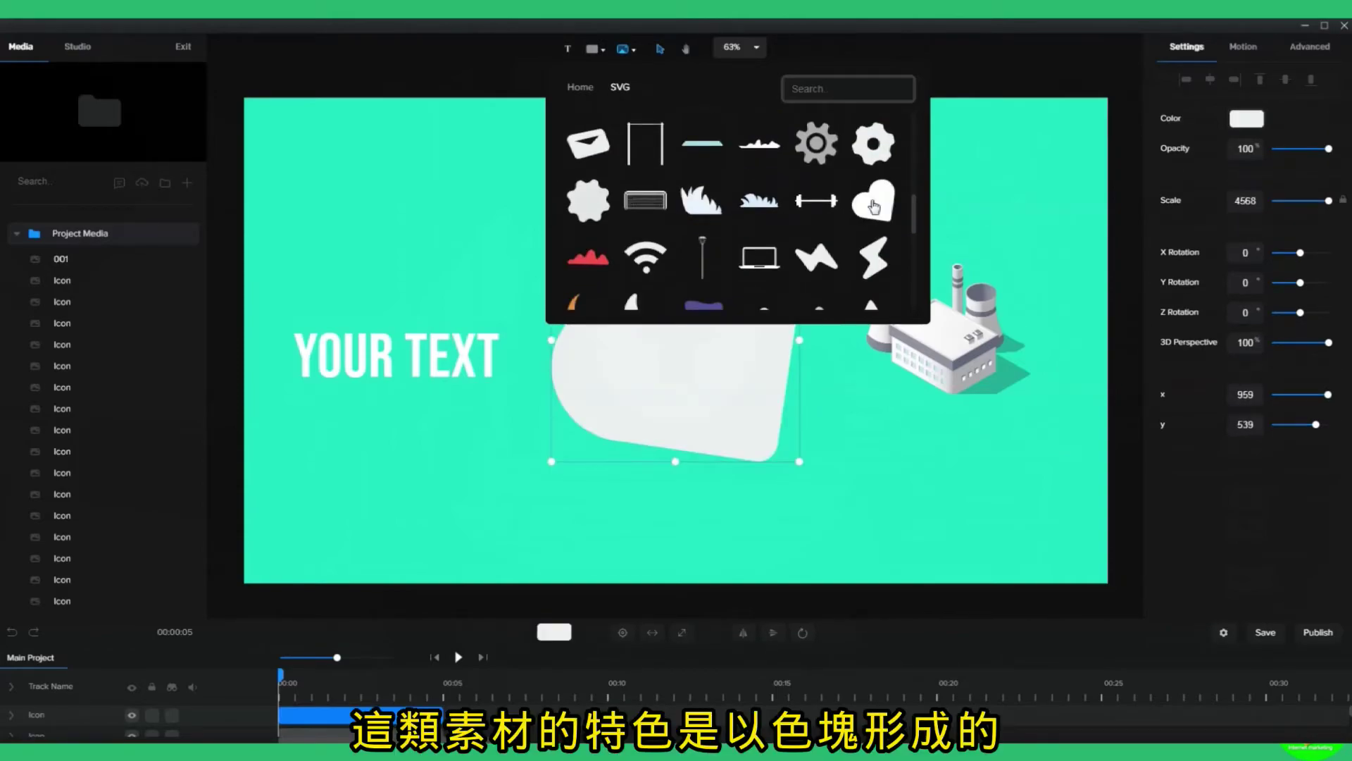
drag(549, 463, 812, 401)
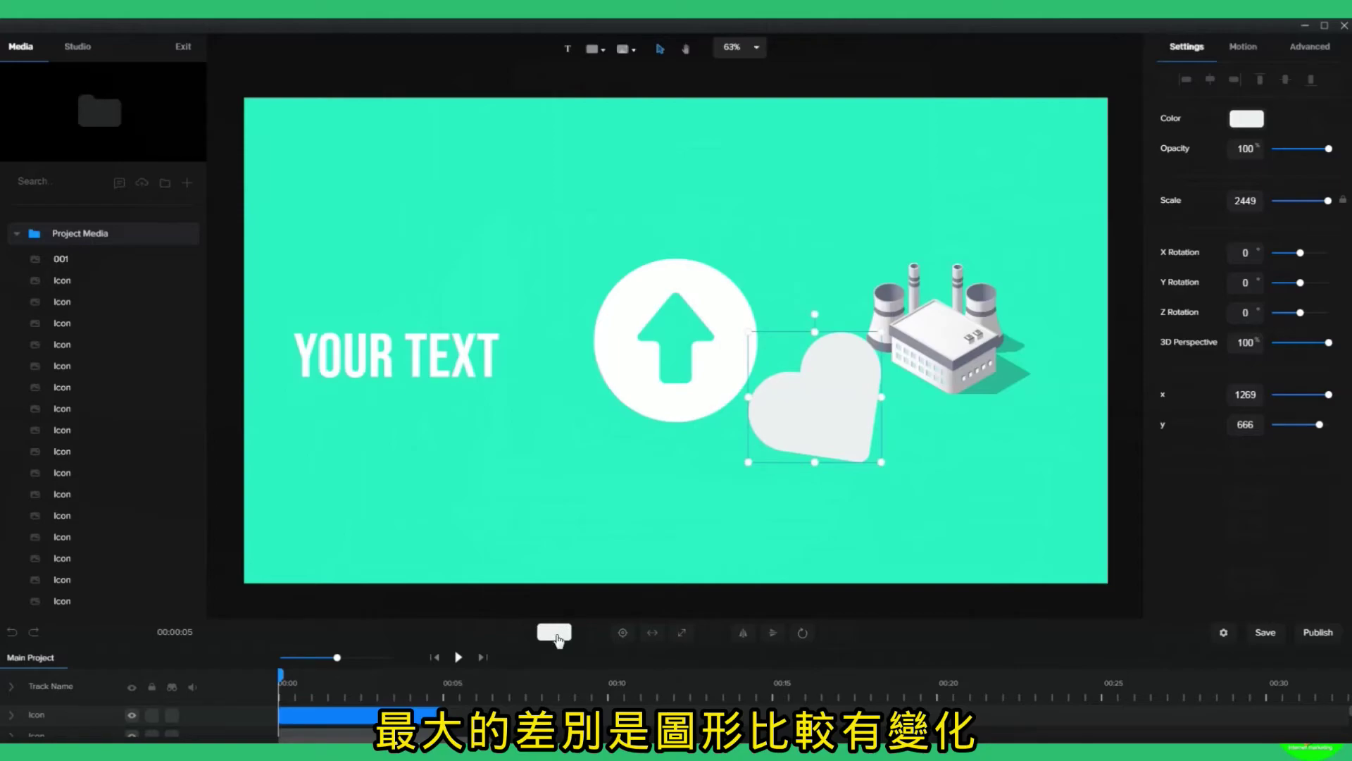
Recolor the heart with the favorite colors, trying teal and red and ending on olive yellow.
click(556, 634)
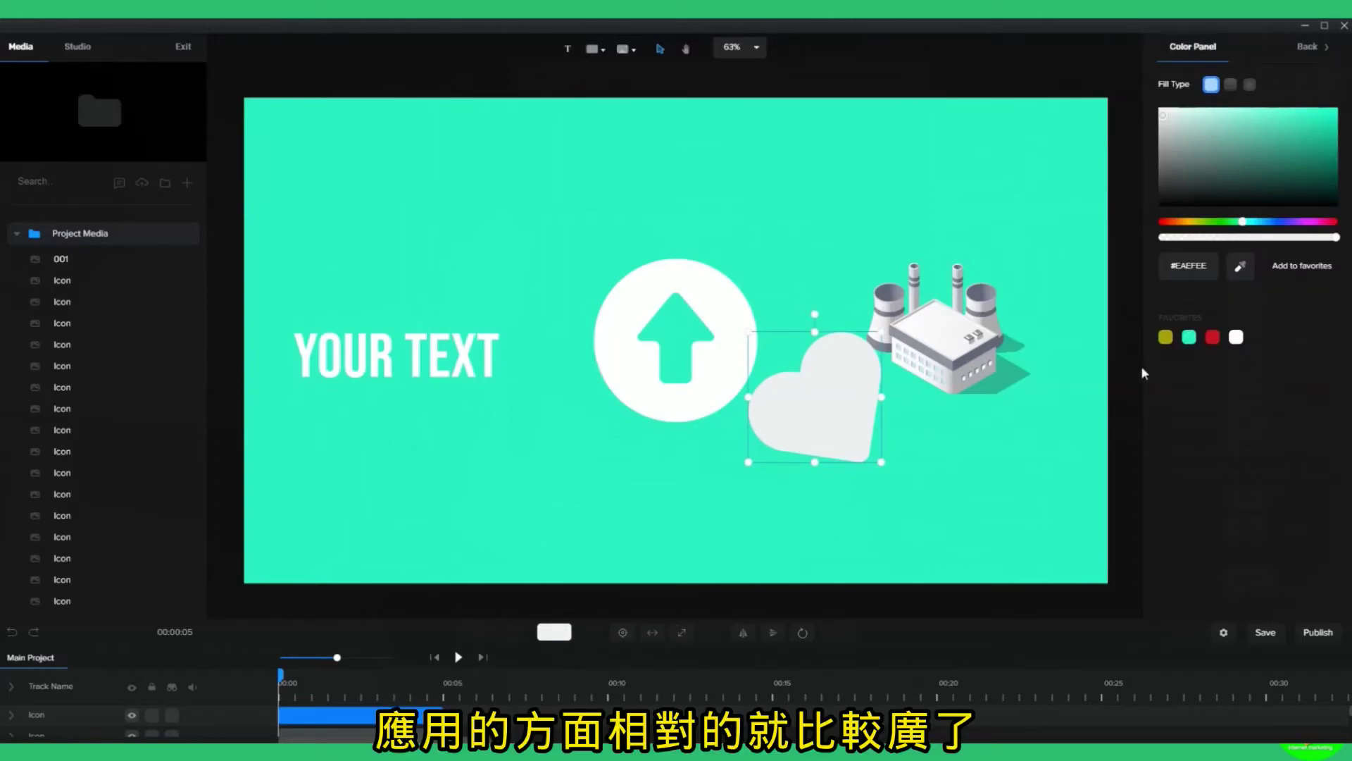
click(1190, 338)
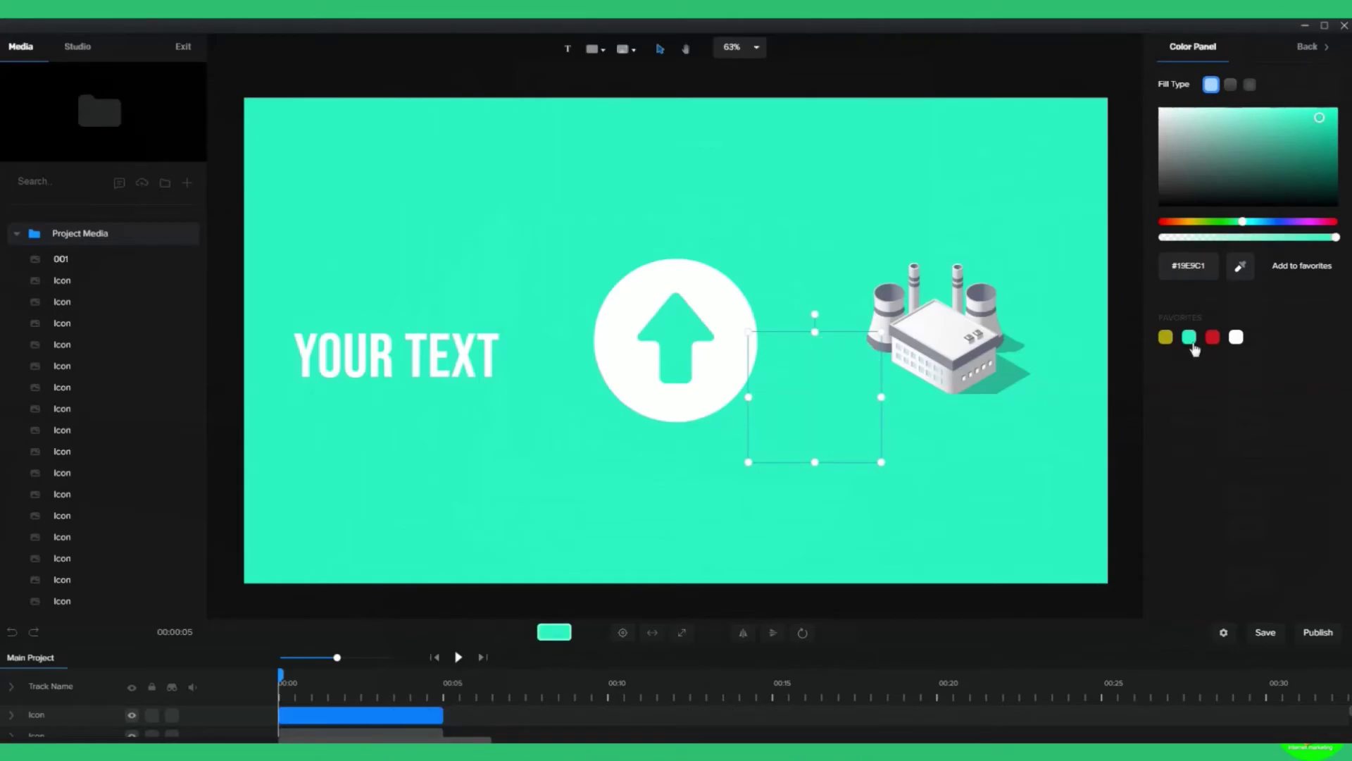
click(1210, 338)
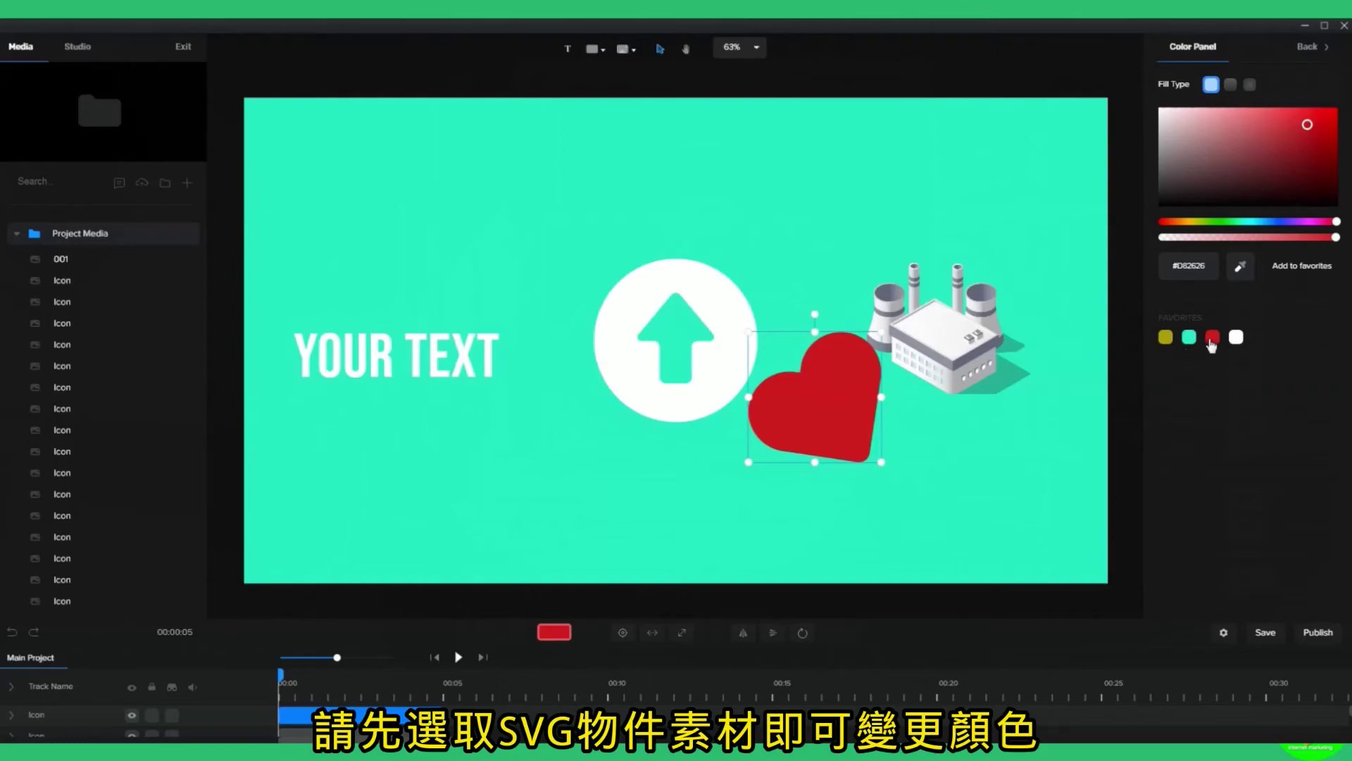
click(1166, 338)
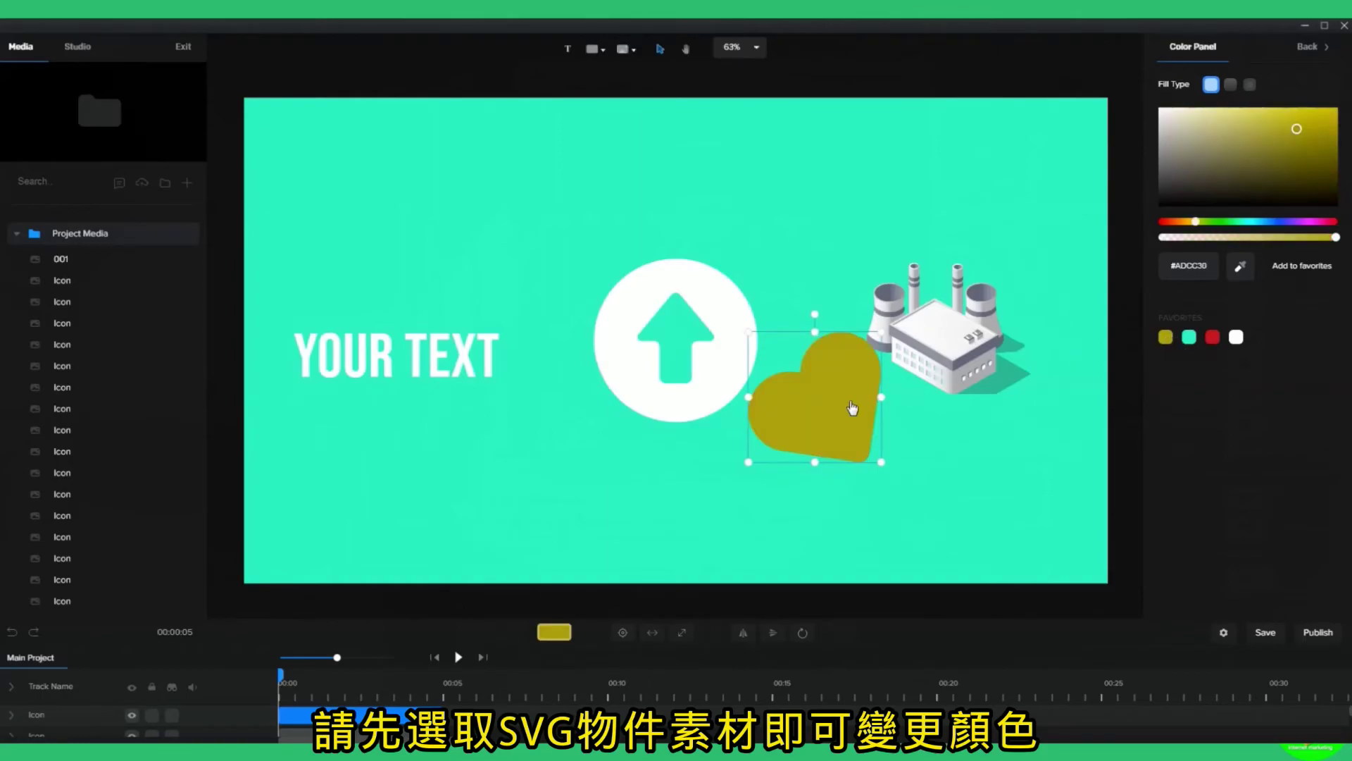
Delete the heart from the project.
click(405, 662)
right_click(405, 662)
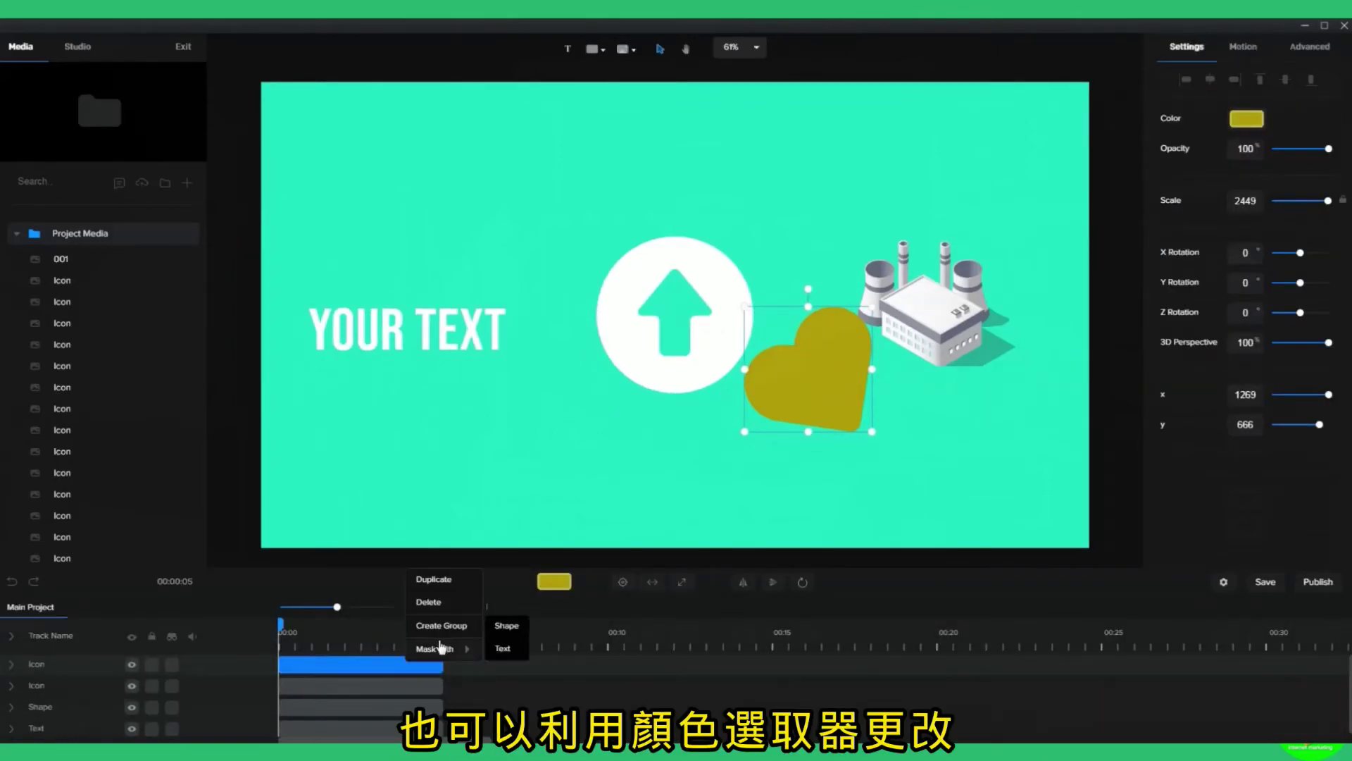
click(442, 600)
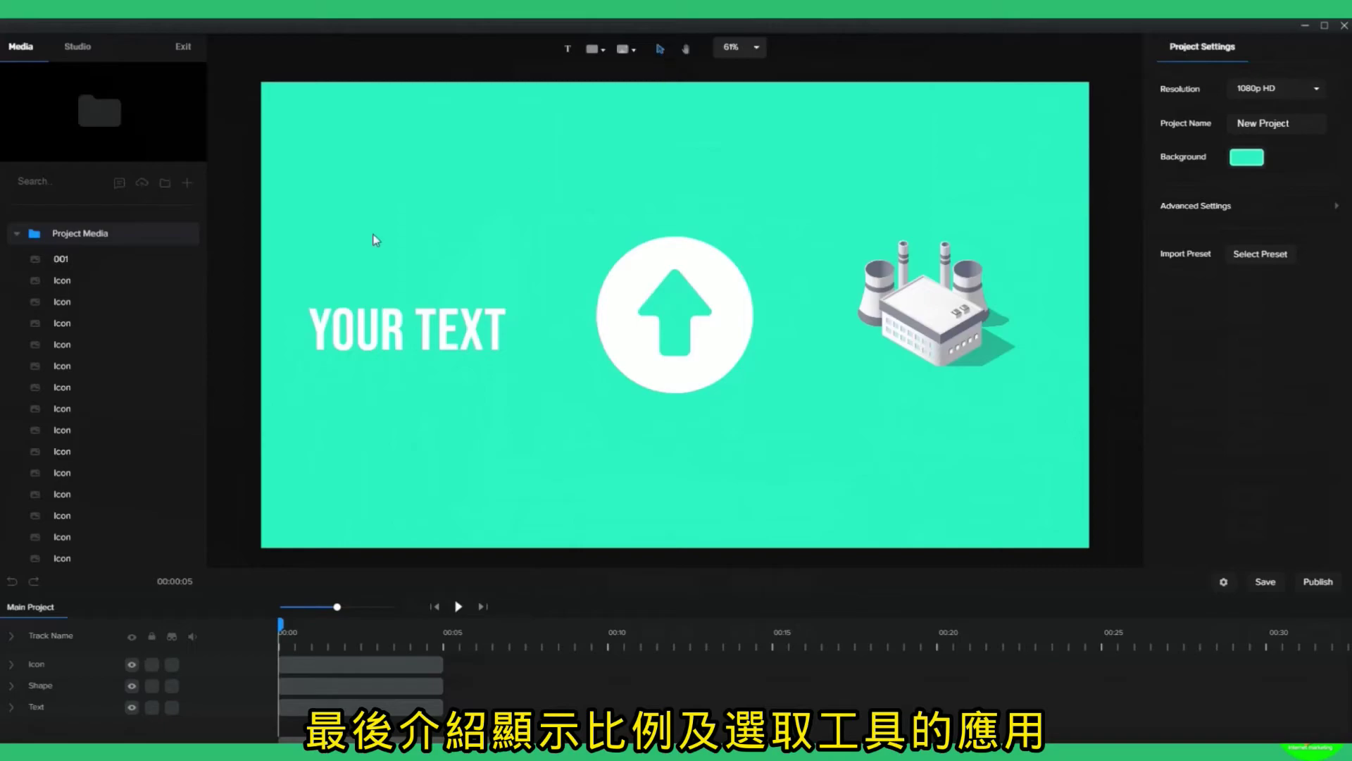
Try the selection tool on all canvas objects together, on the circled arrow and on the text, and clear the selection.
drag(282, 195, 1007, 437)
click(712, 455)
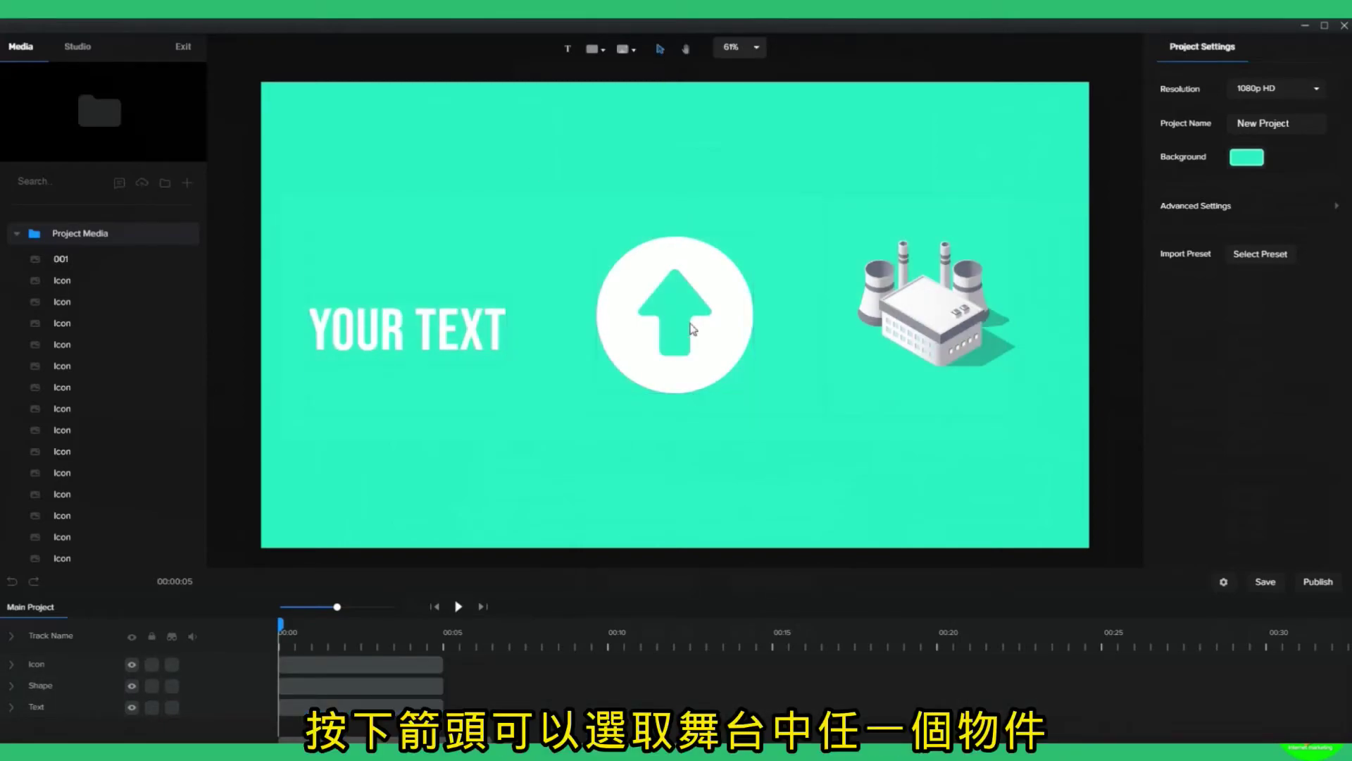
click(697, 287)
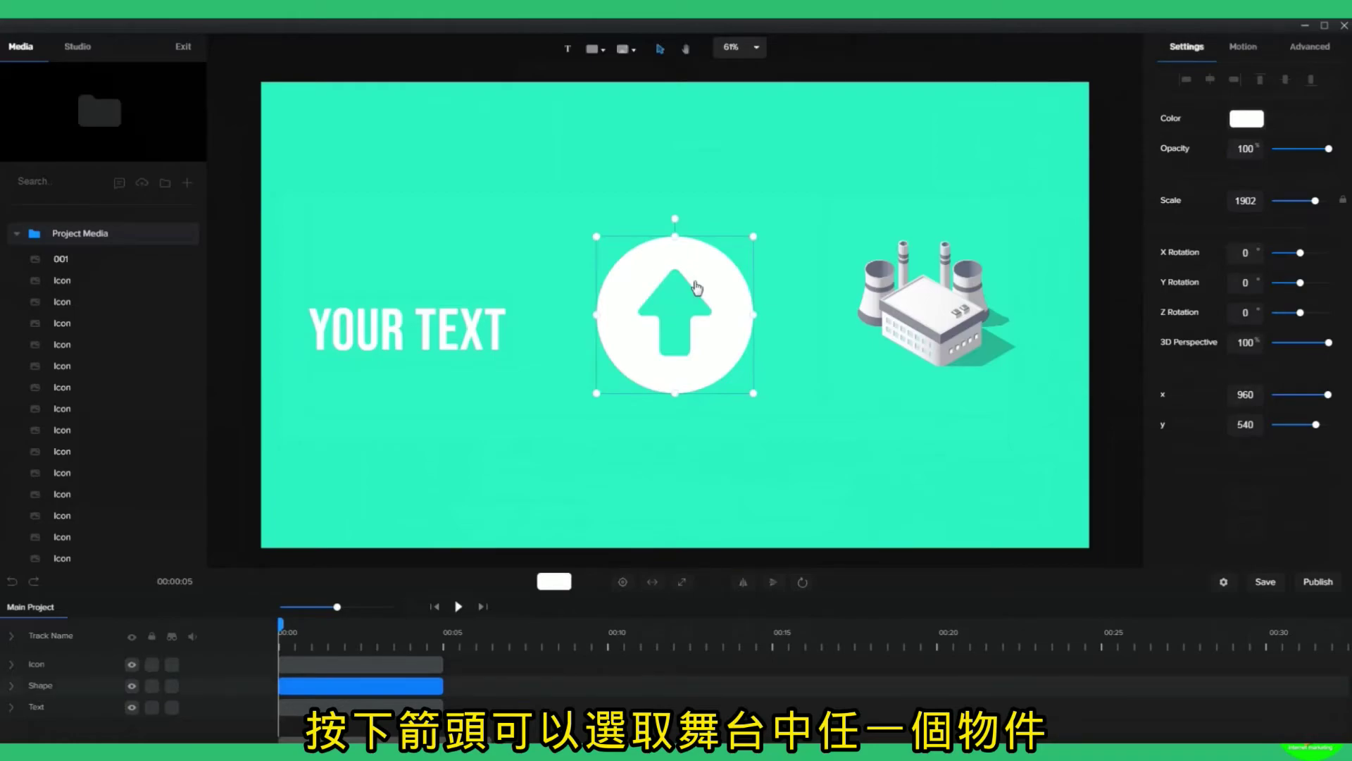
click(464, 324)
click(554, 221)
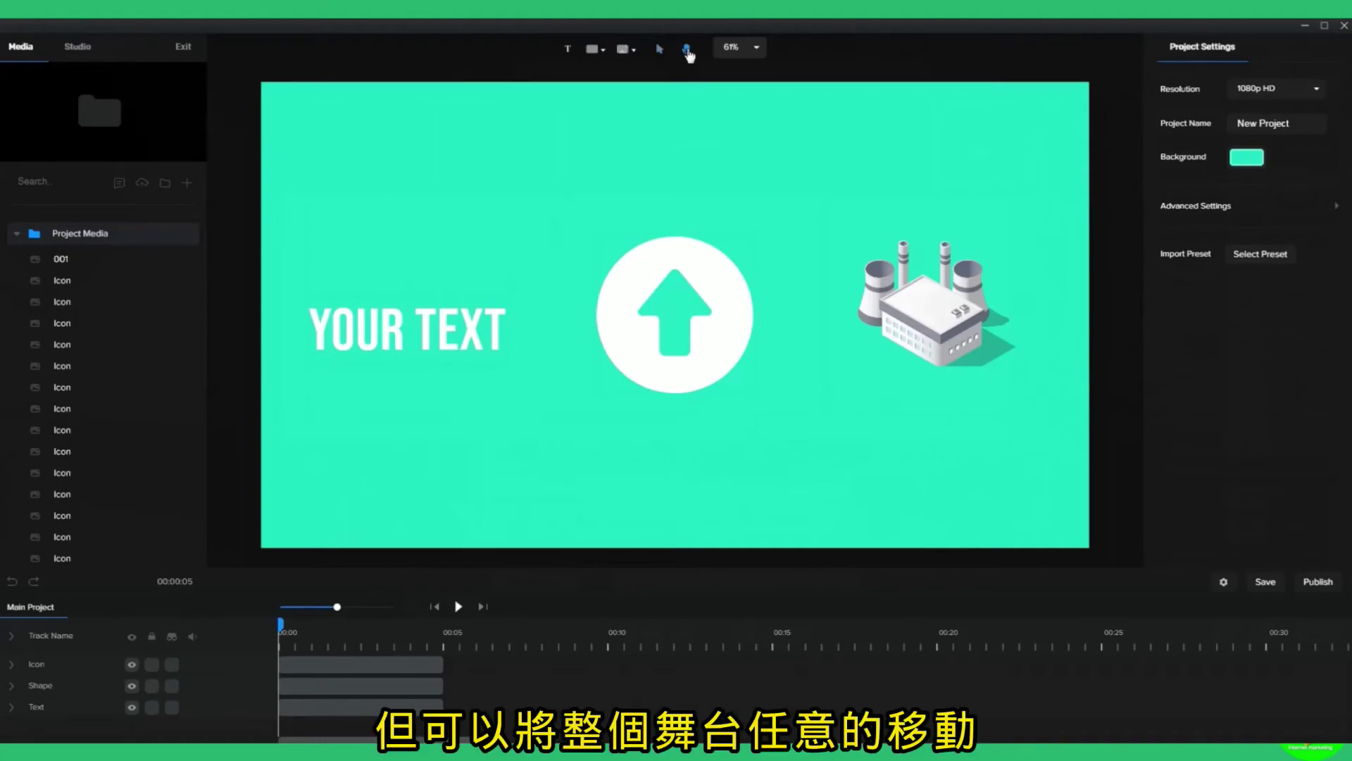
Shift the stage slightly with the hand tool and zoom the view out and back in.
mouse_move(884, 228)
mouse_down()
mouse_move(864, 222)
mouse_move(607, 301)
mouse_move(542, 338)
mouse_move(957, 258)
mouse_move(820, 263)
mouse_move(929, 254)
mouse_move(895, 242)
mouse_up()
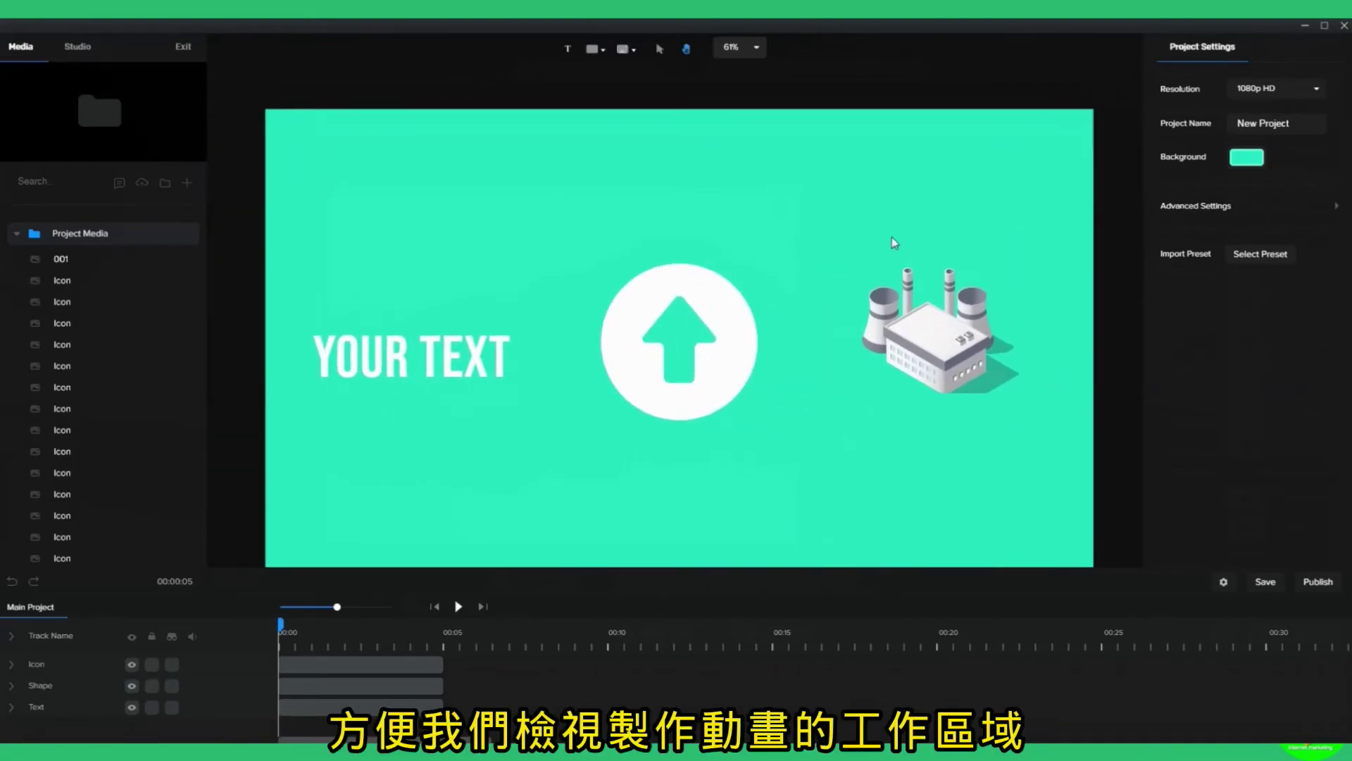
scroll(725, 239, down, 5)
scroll(724, 238, up, 3)
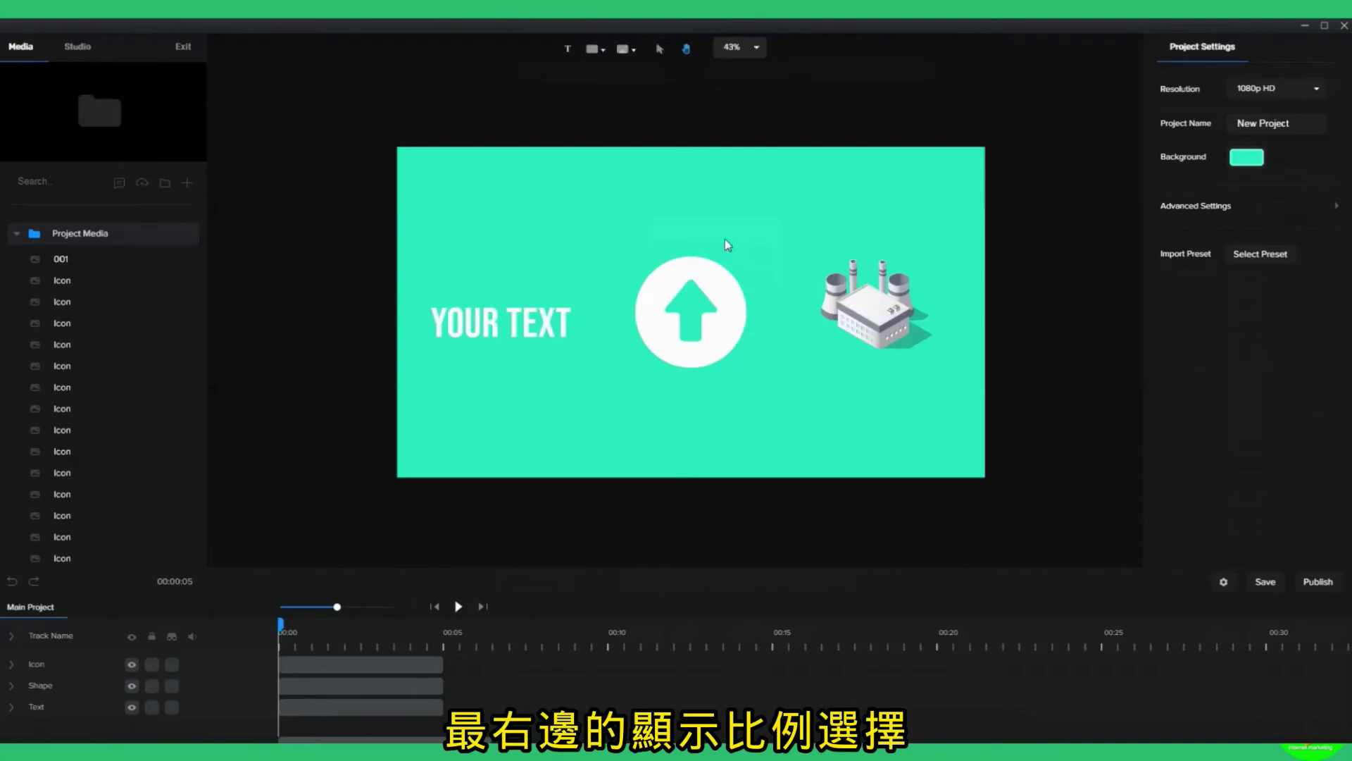
scroll(725, 239, up, 3)
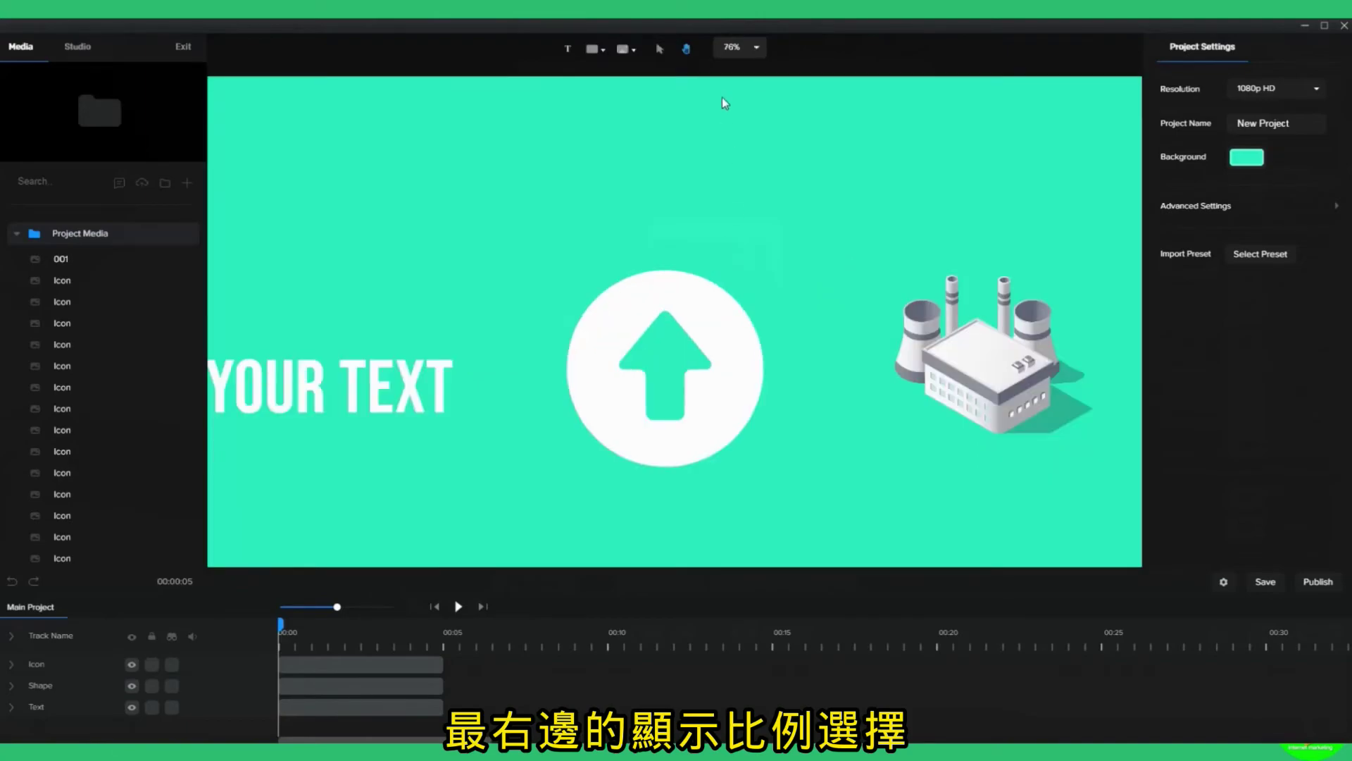
Fit the stage to the screen, and try zooming out and back in to about 60%.
click(737, 49)
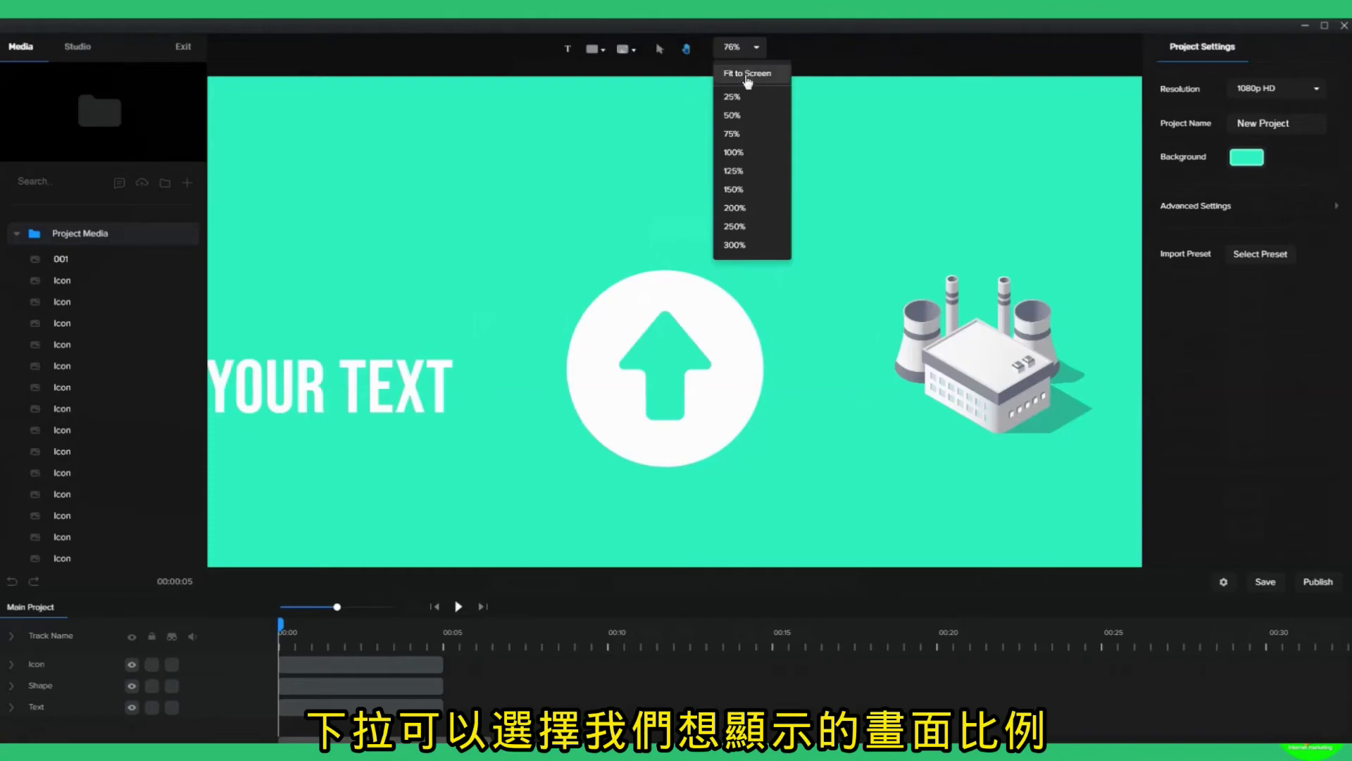
click(747, 77)
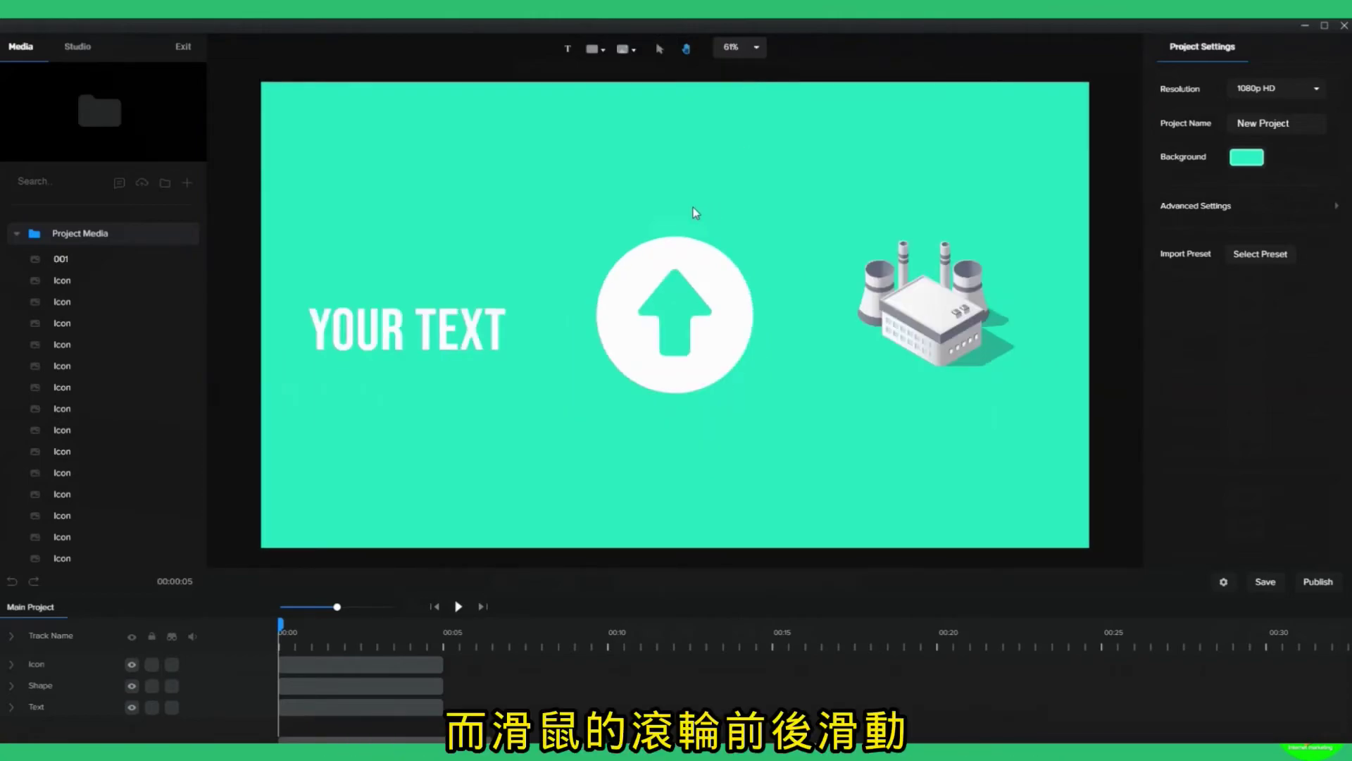
scroll(694, 209, down, 5)
scroll(694, 210, up, 4)
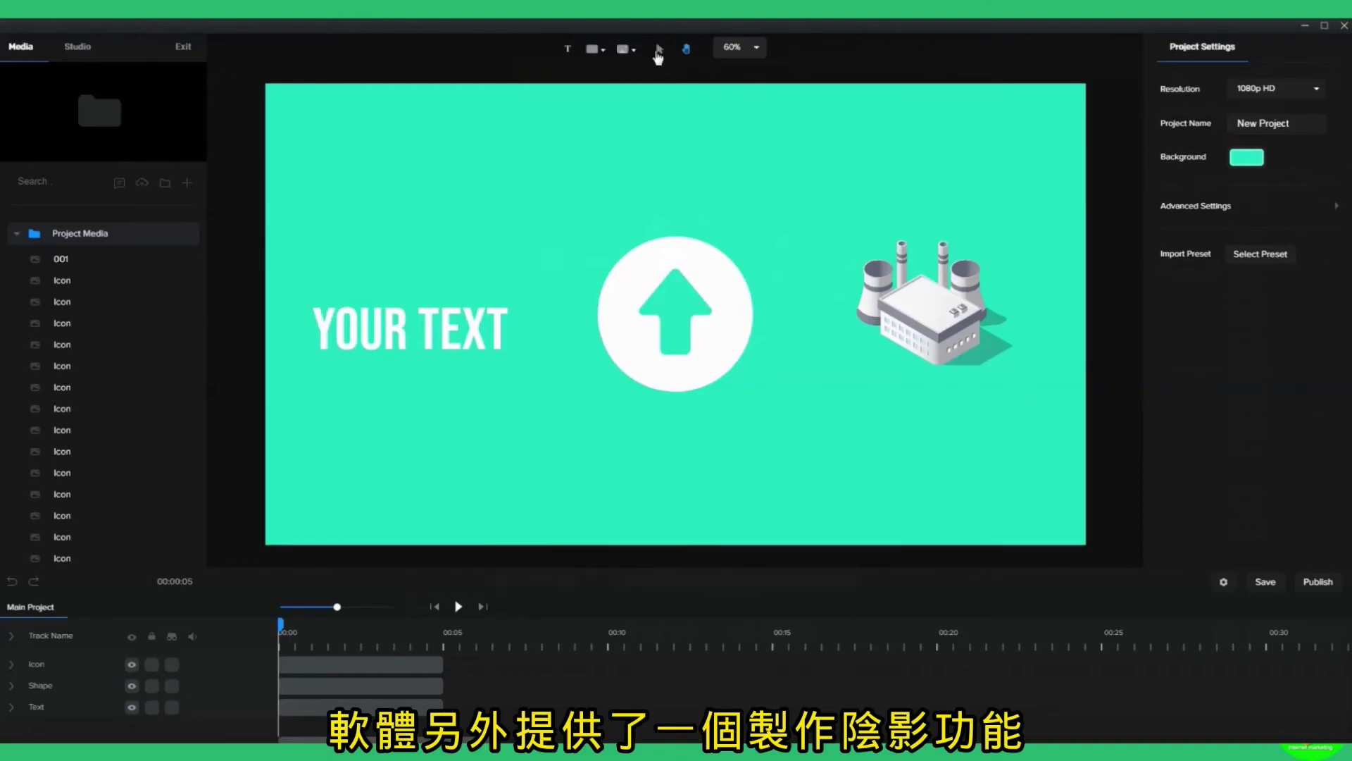
Set the circled arrow's shadow color to the favorite red.
click(697, 264)
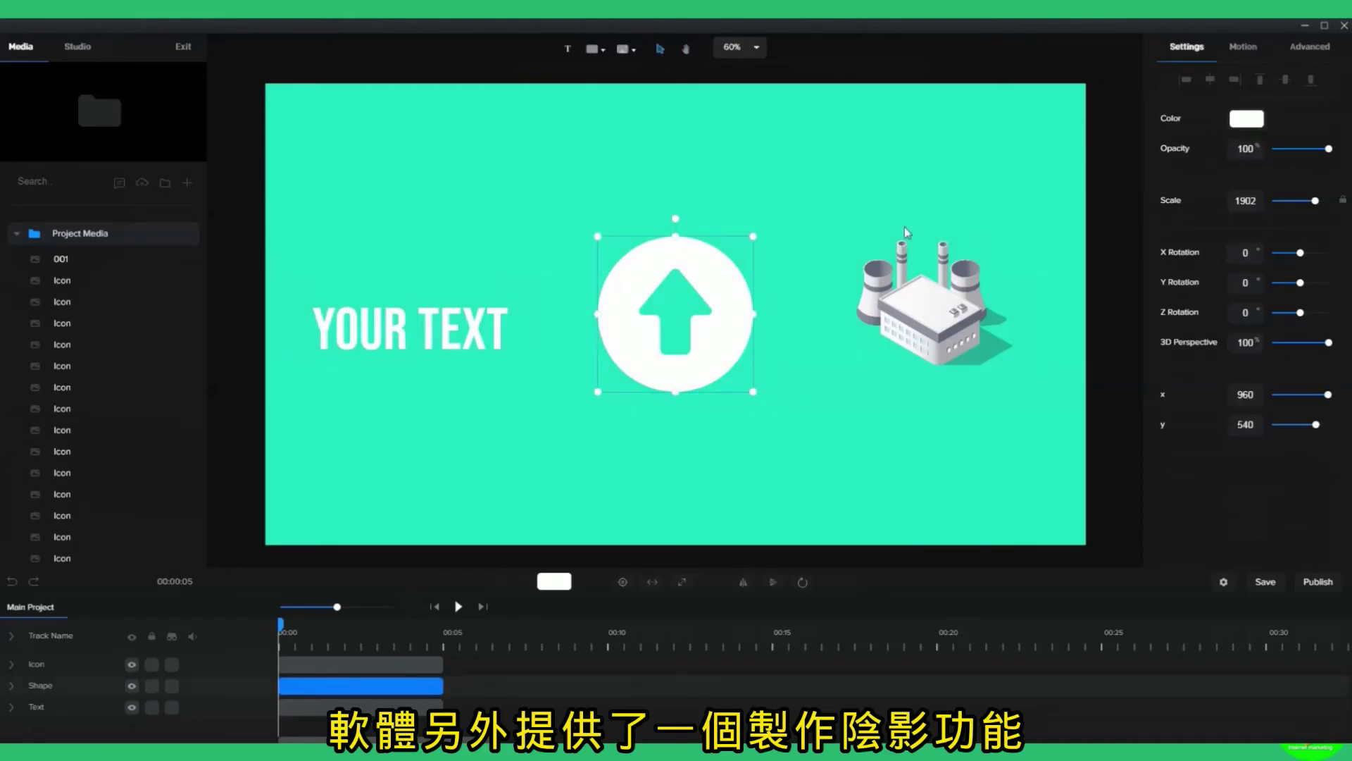
click(1307, 50)
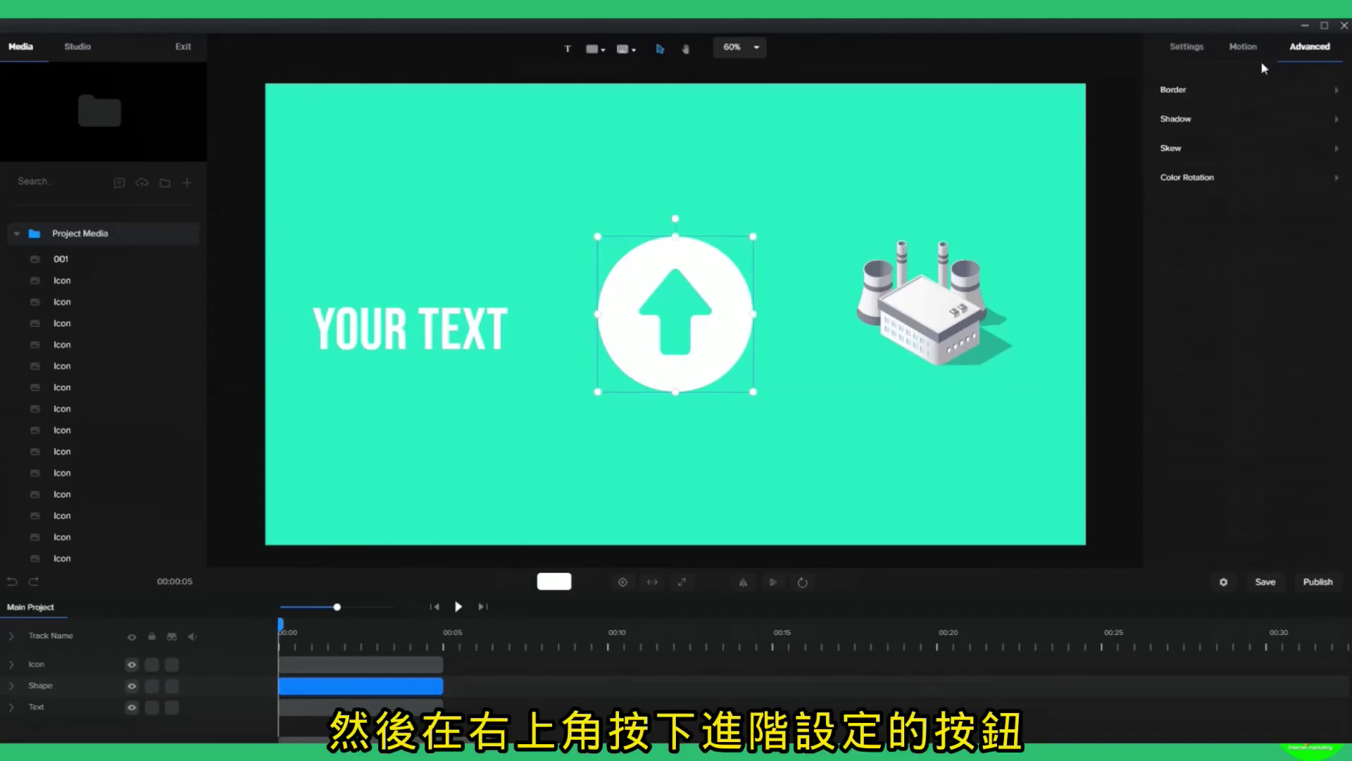
click(1177, 121)
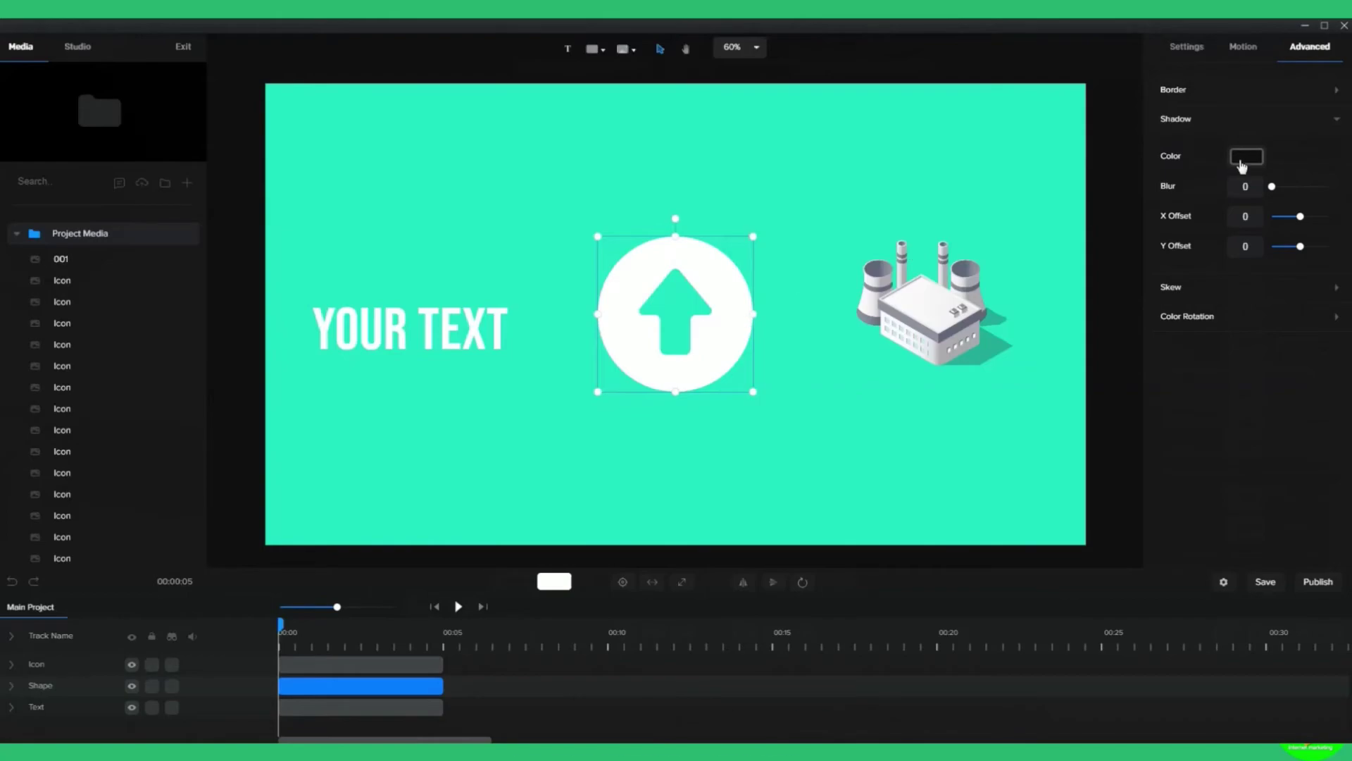
click(1253, 158)
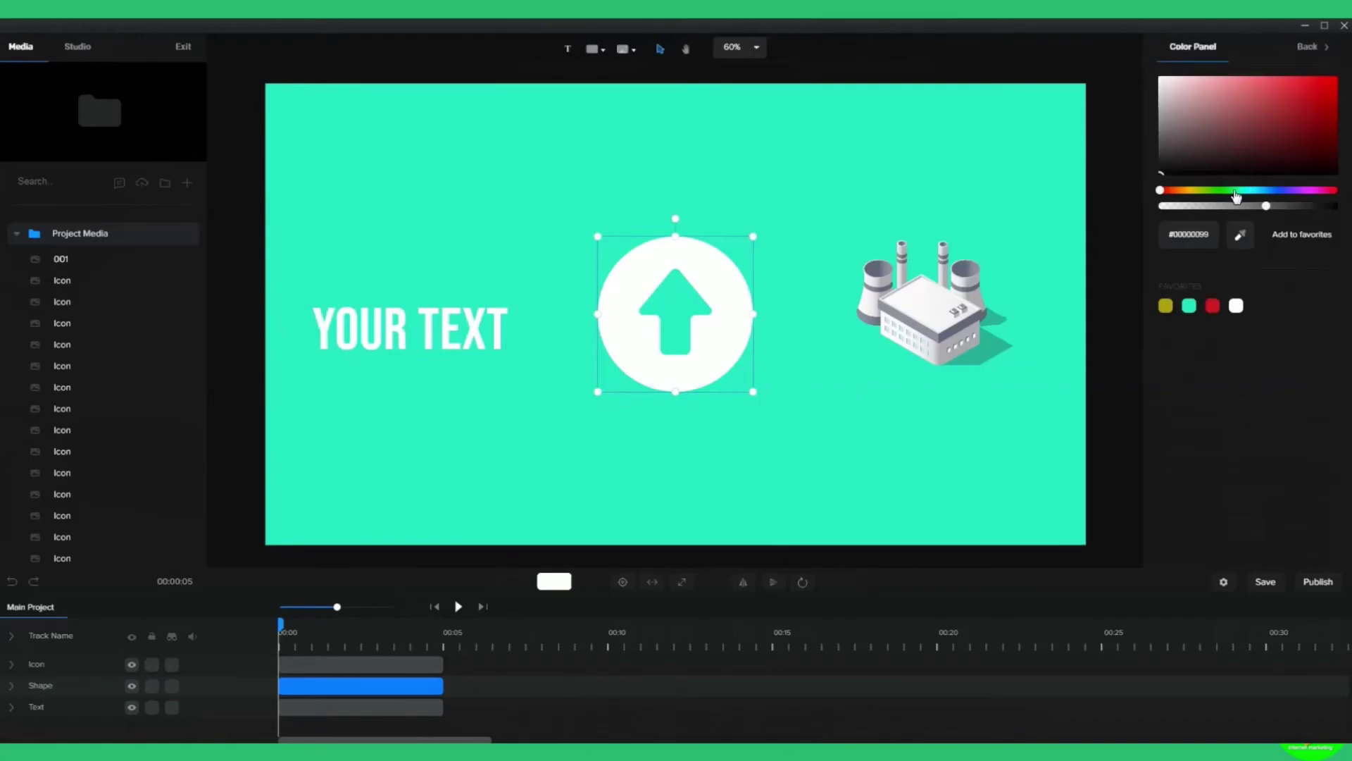
click(1272, 191)
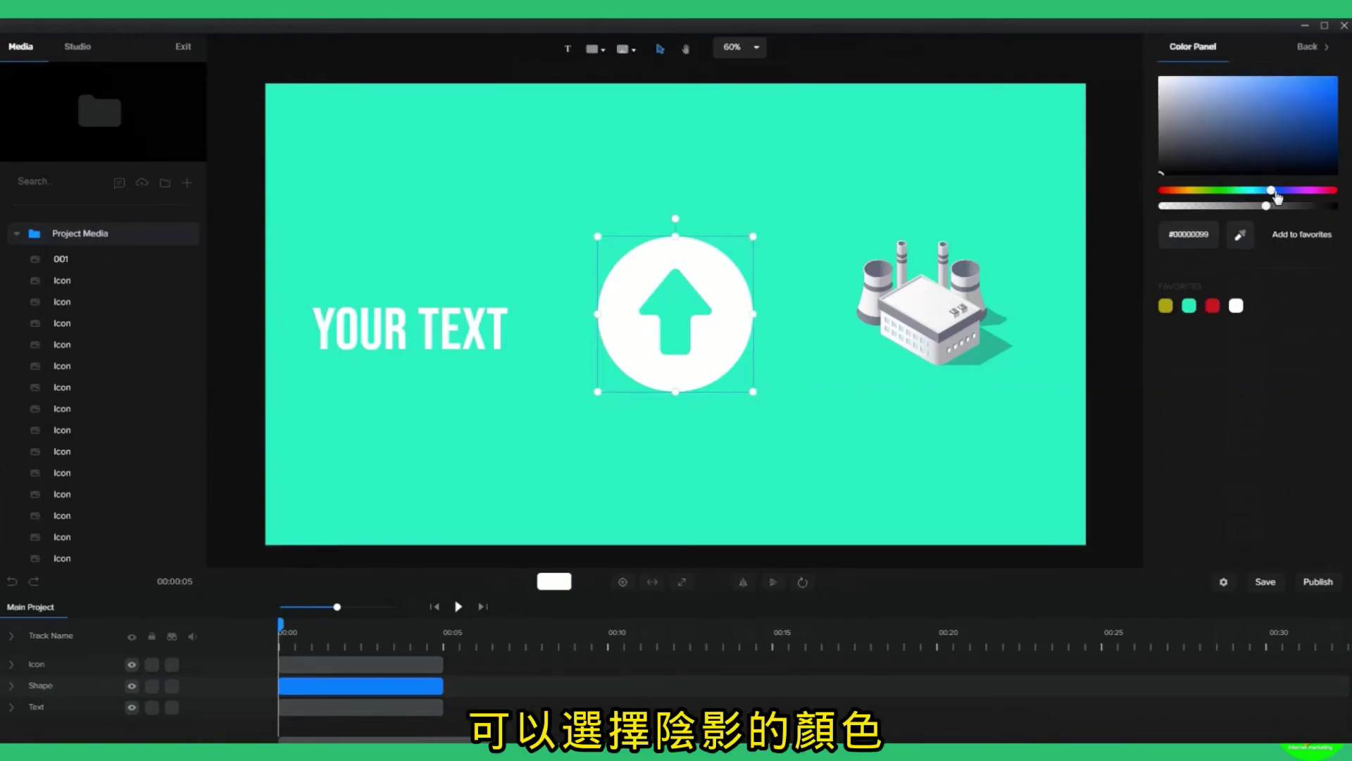
click(1275, 190)
click(1212, 307)
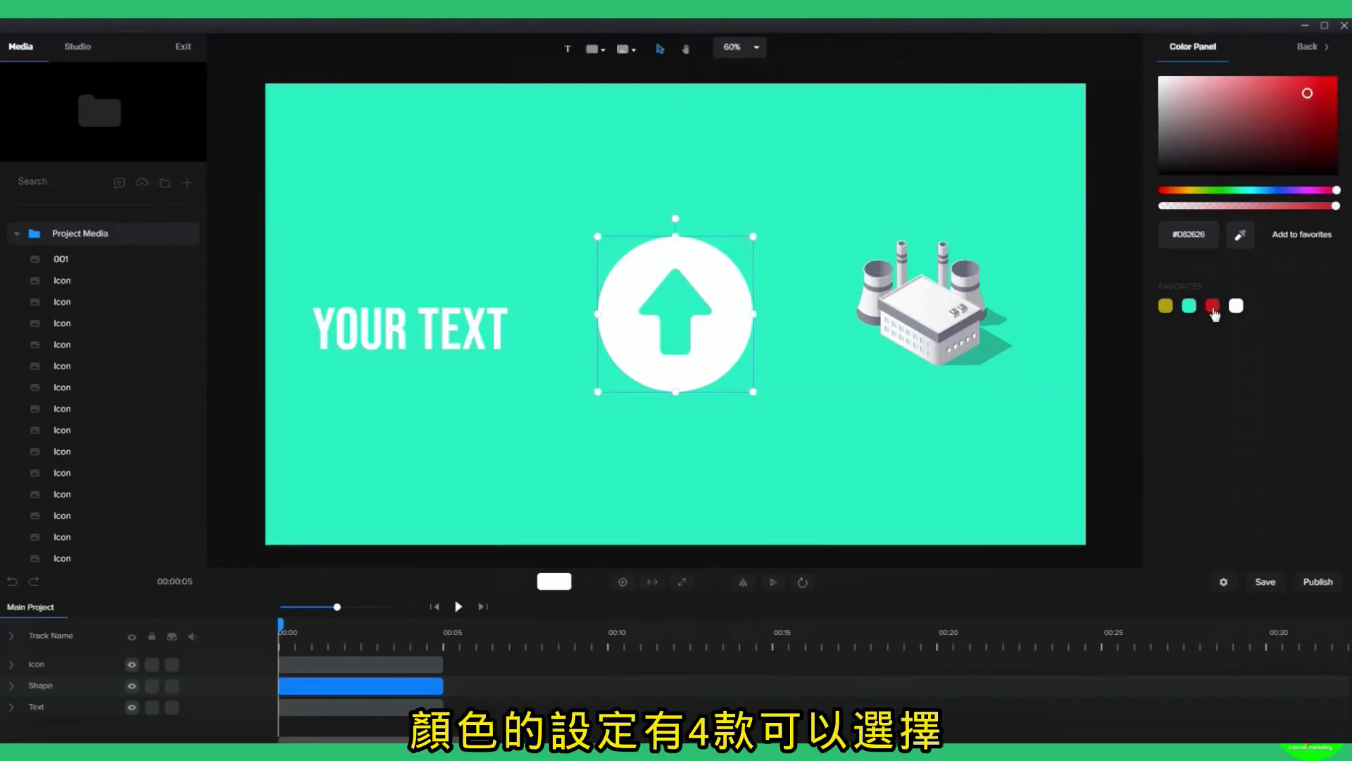
click(804, 281)
Give the circled arrow's shadow a blur of 40, an X offset of 10 and a Y offset of 13.
click(722, 299)
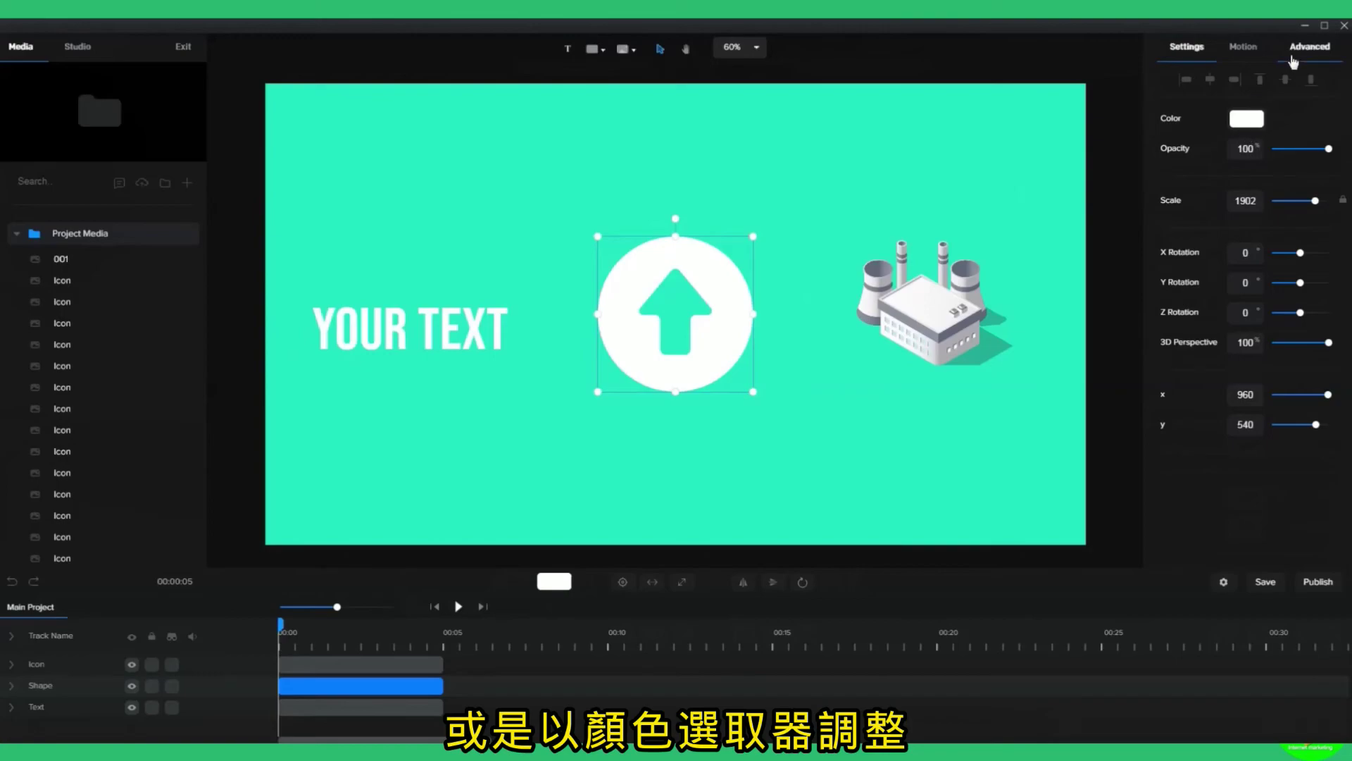
click(1310, 46)
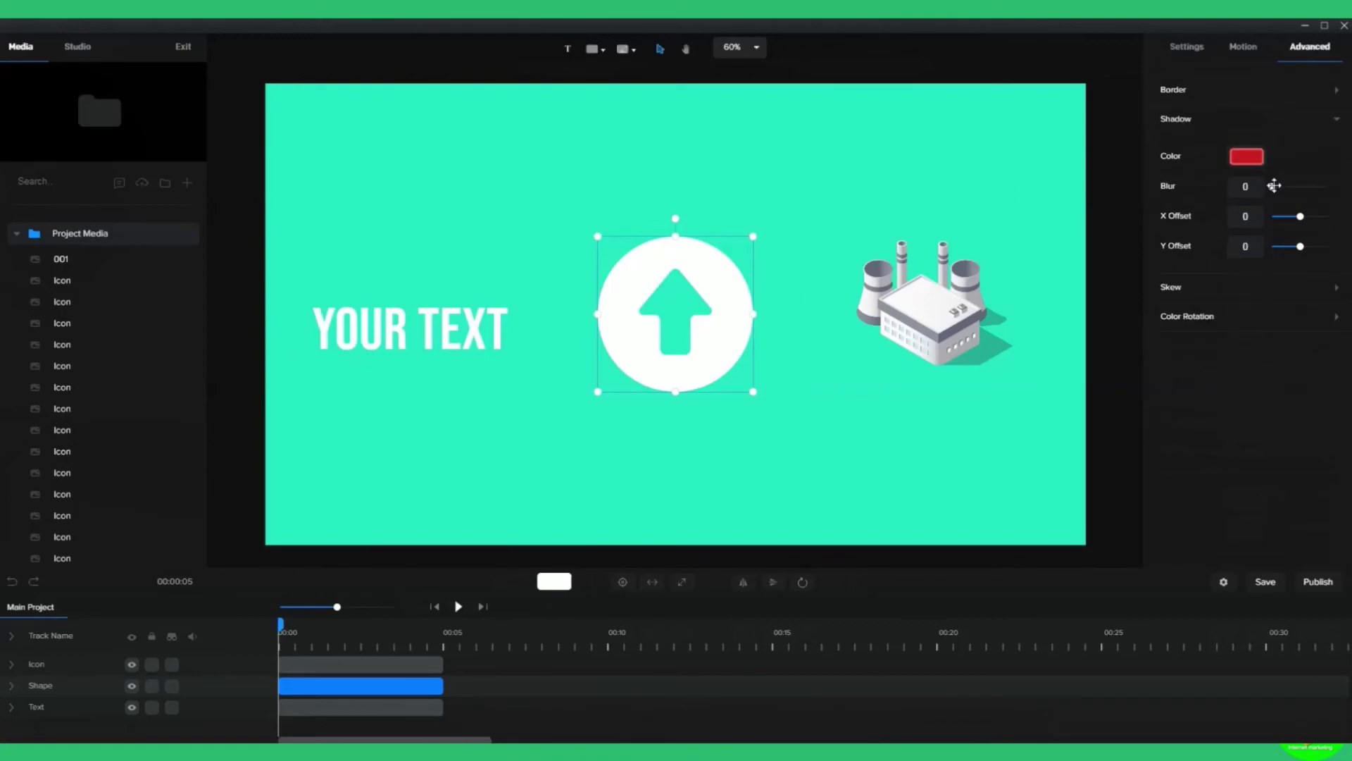
drag(1273, 187, 1296, 186)
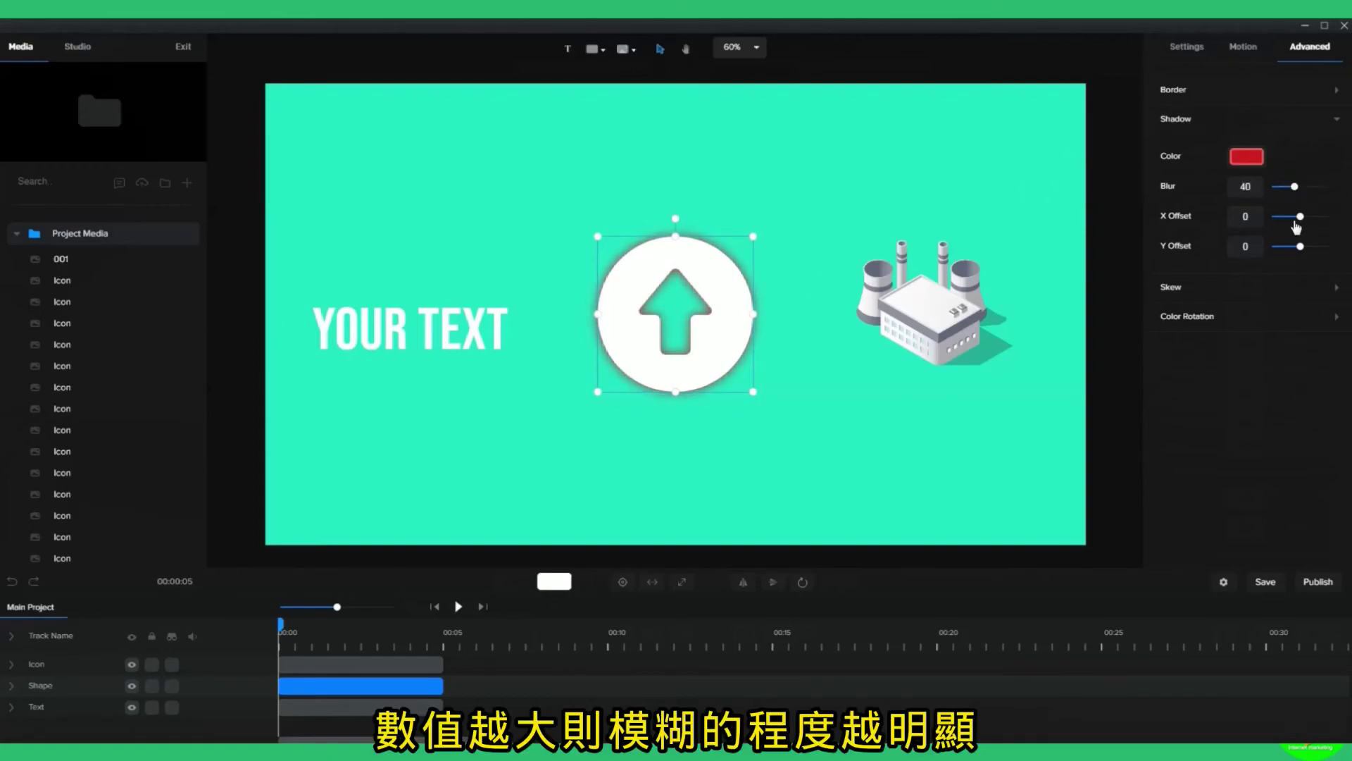
drag(1300, 216, 1302, 216)
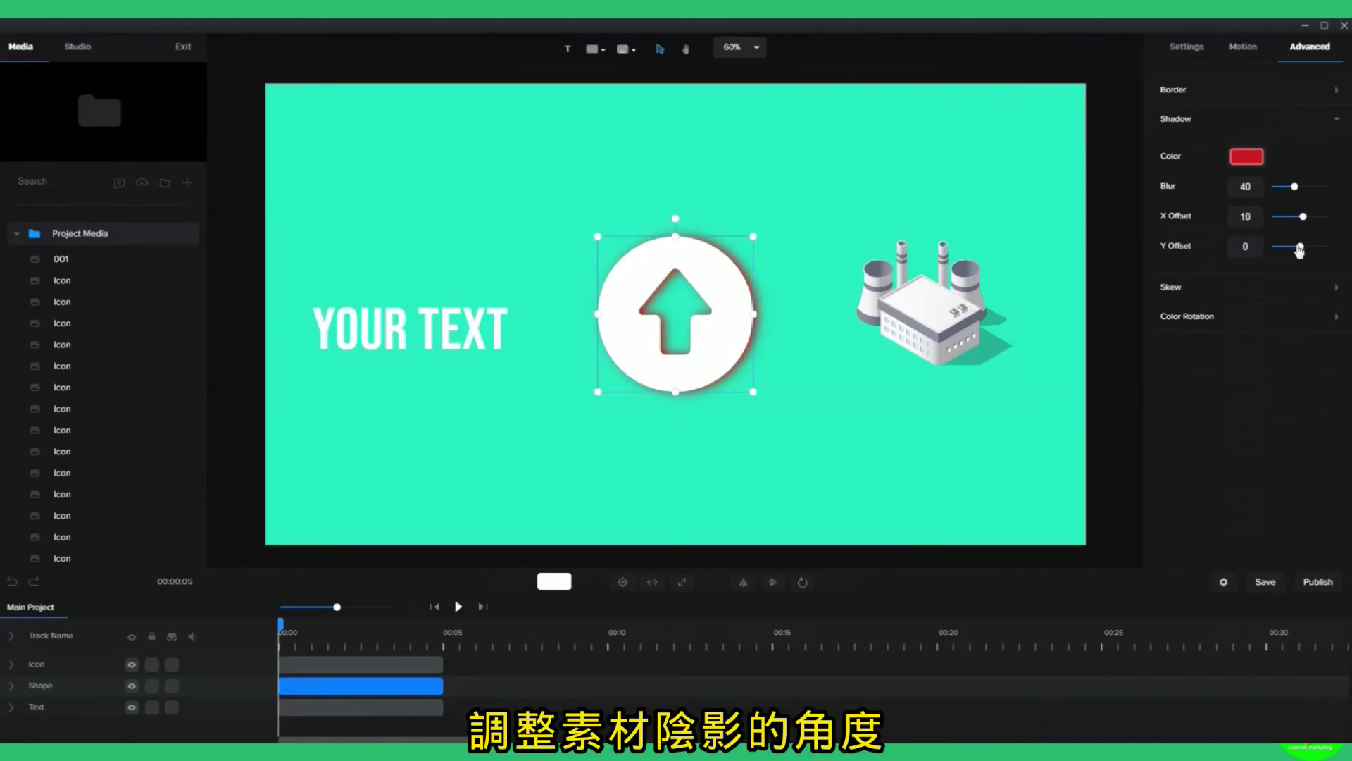
drag(1299, 245, 1304, 246)
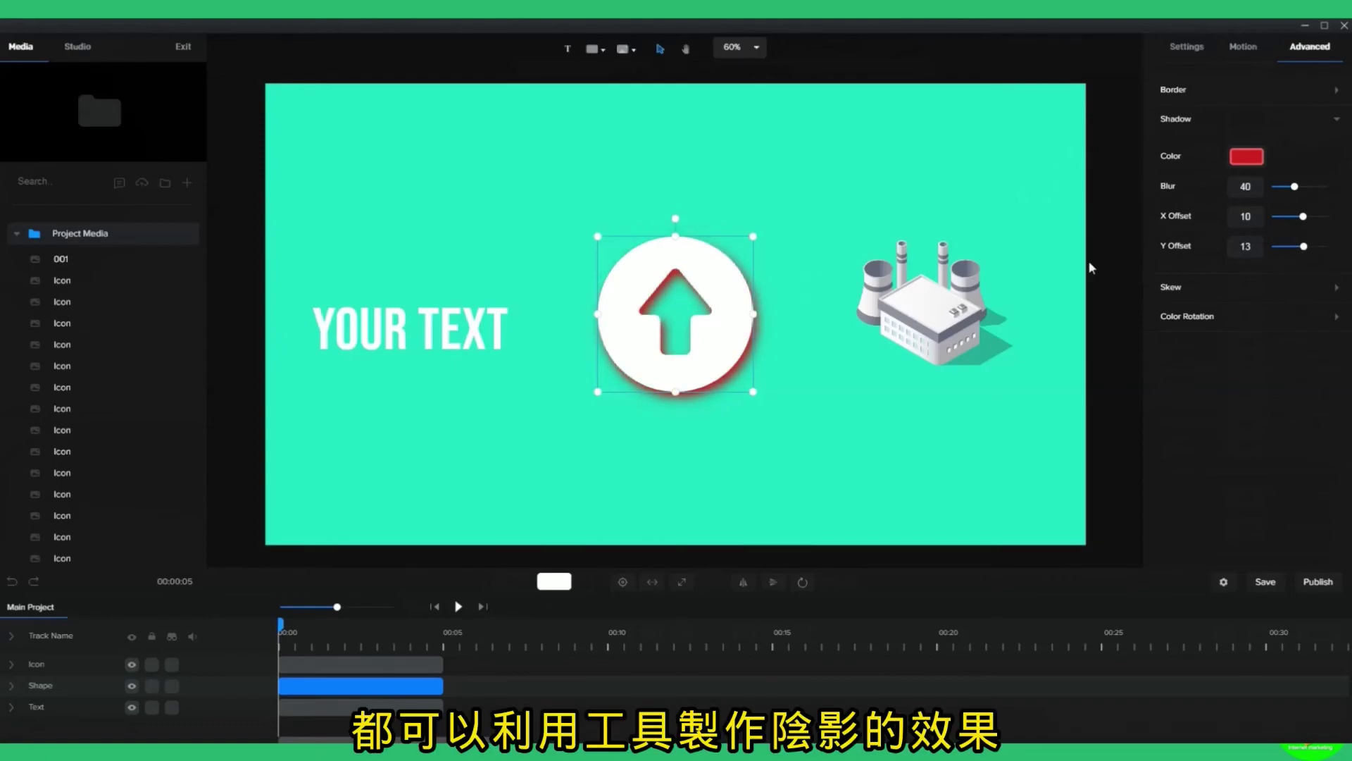
Give the text's shadow a blur of 33 and an X offset of 2, and clear the selection.
click(474, 322)
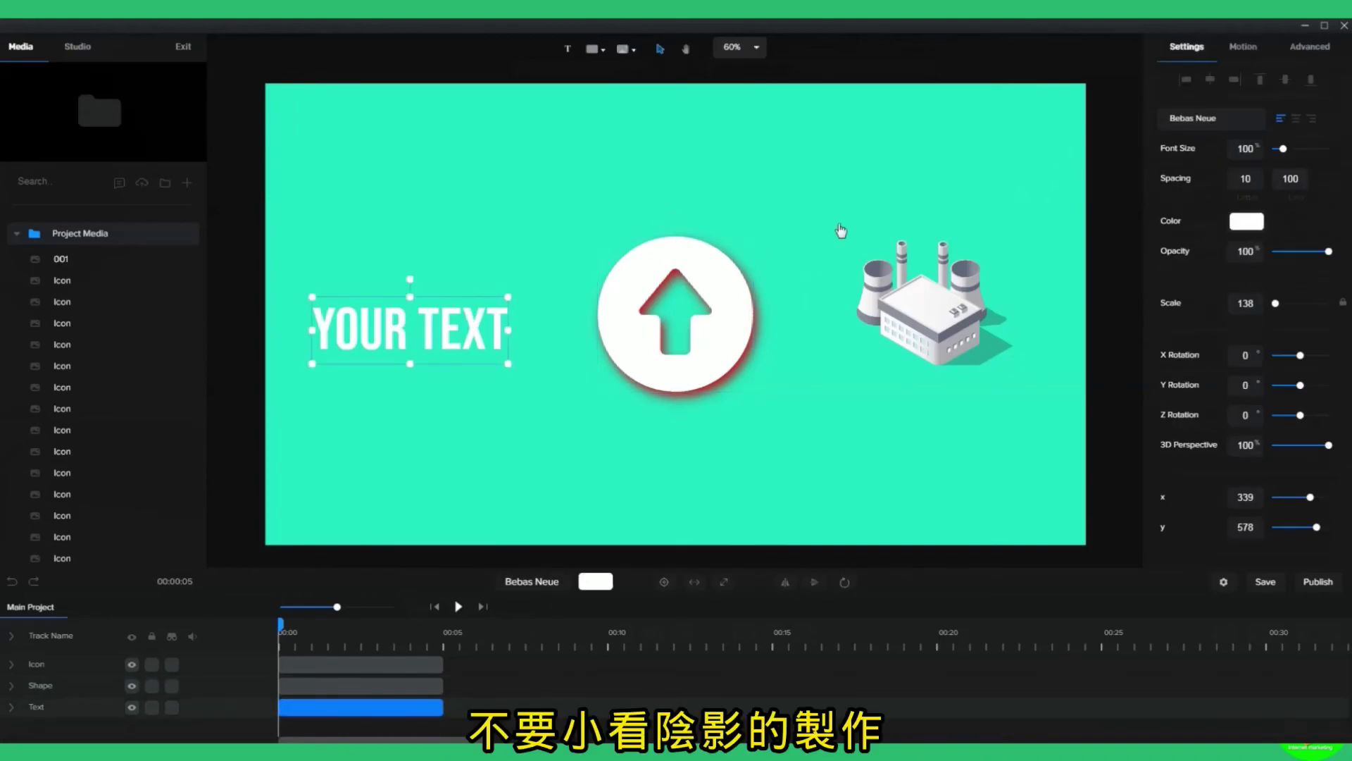
click(1309, 54)
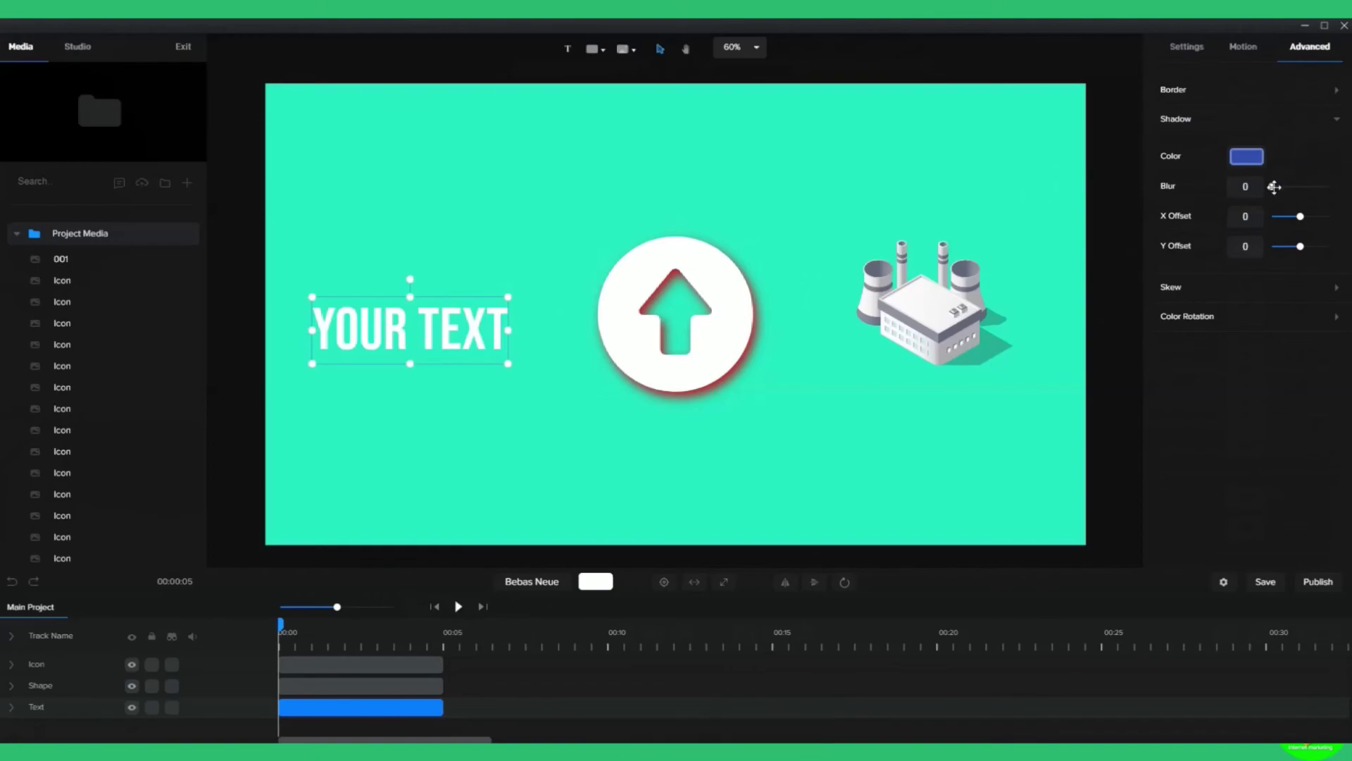
drag(1273, 186, 1291, 186)
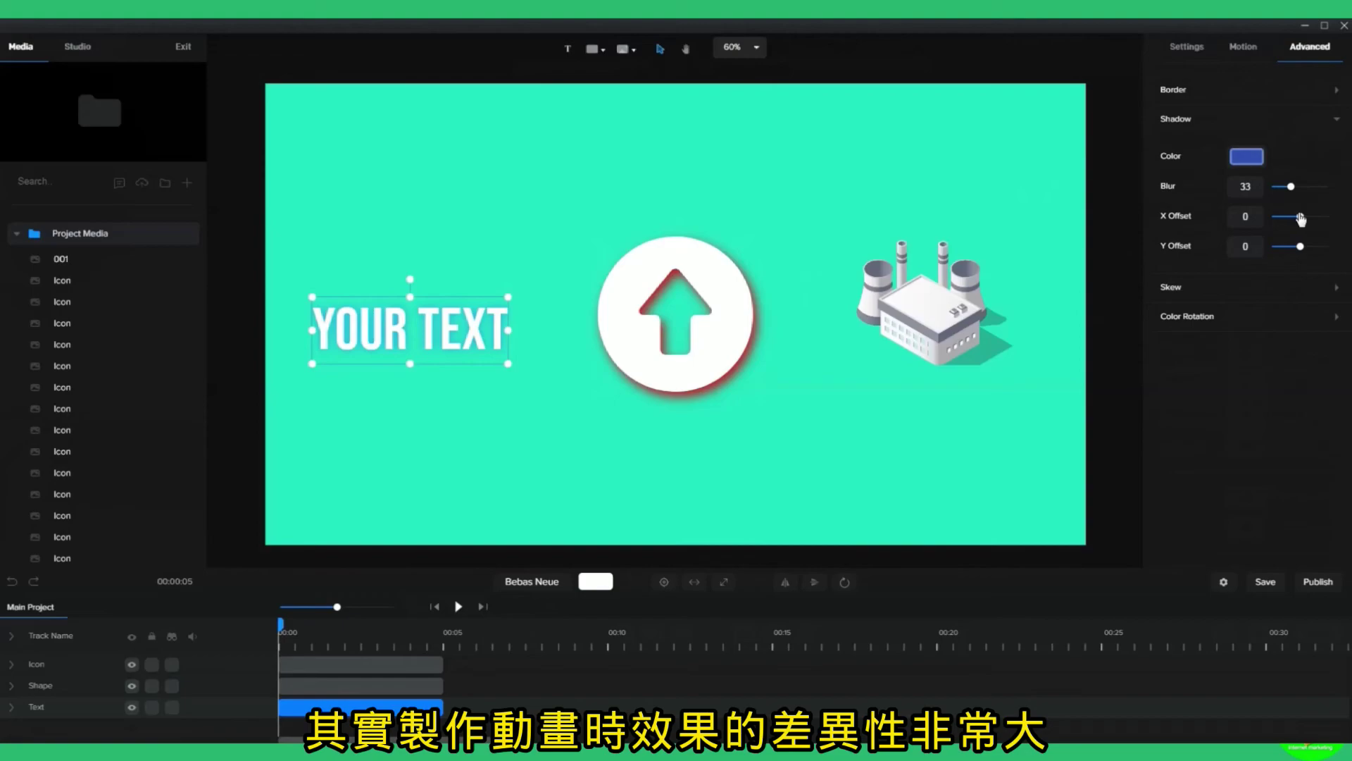
mouse_move(1300, 215)
mouse_down()
mouse_move(1314, 214)
mouse_move(1300, 215)
mouse_up()
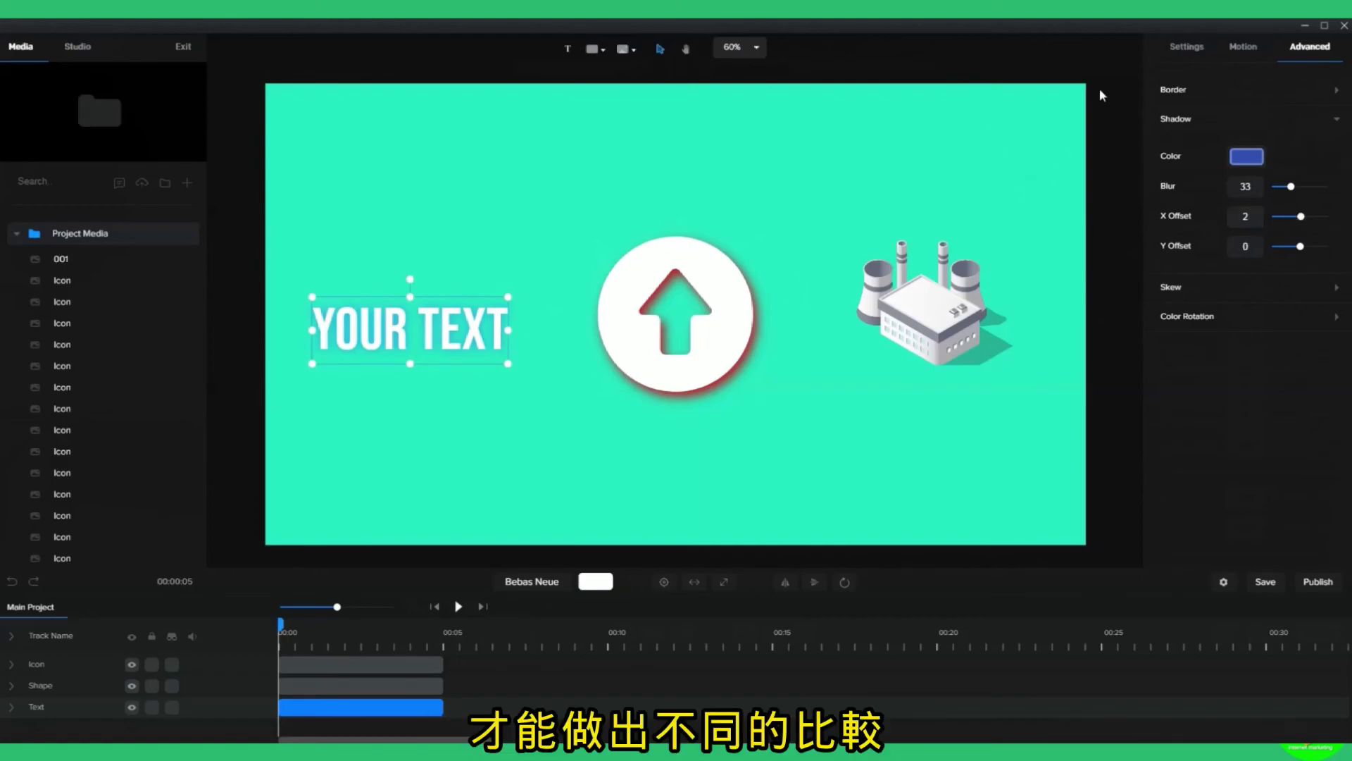
click(812, 238)
Apply the Slide Top entrance motion to the circled arrow and play a preview of it.
click(718, 262)
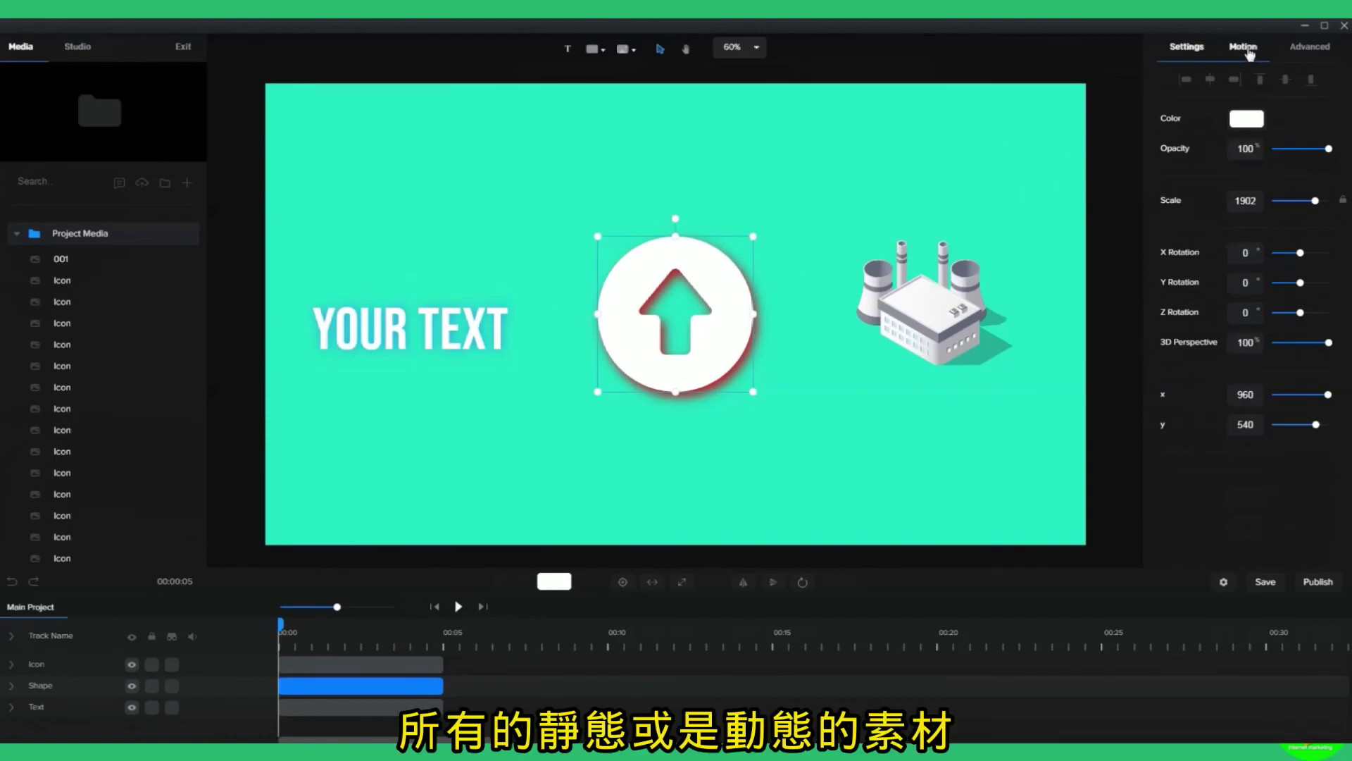
click(1248, 51)
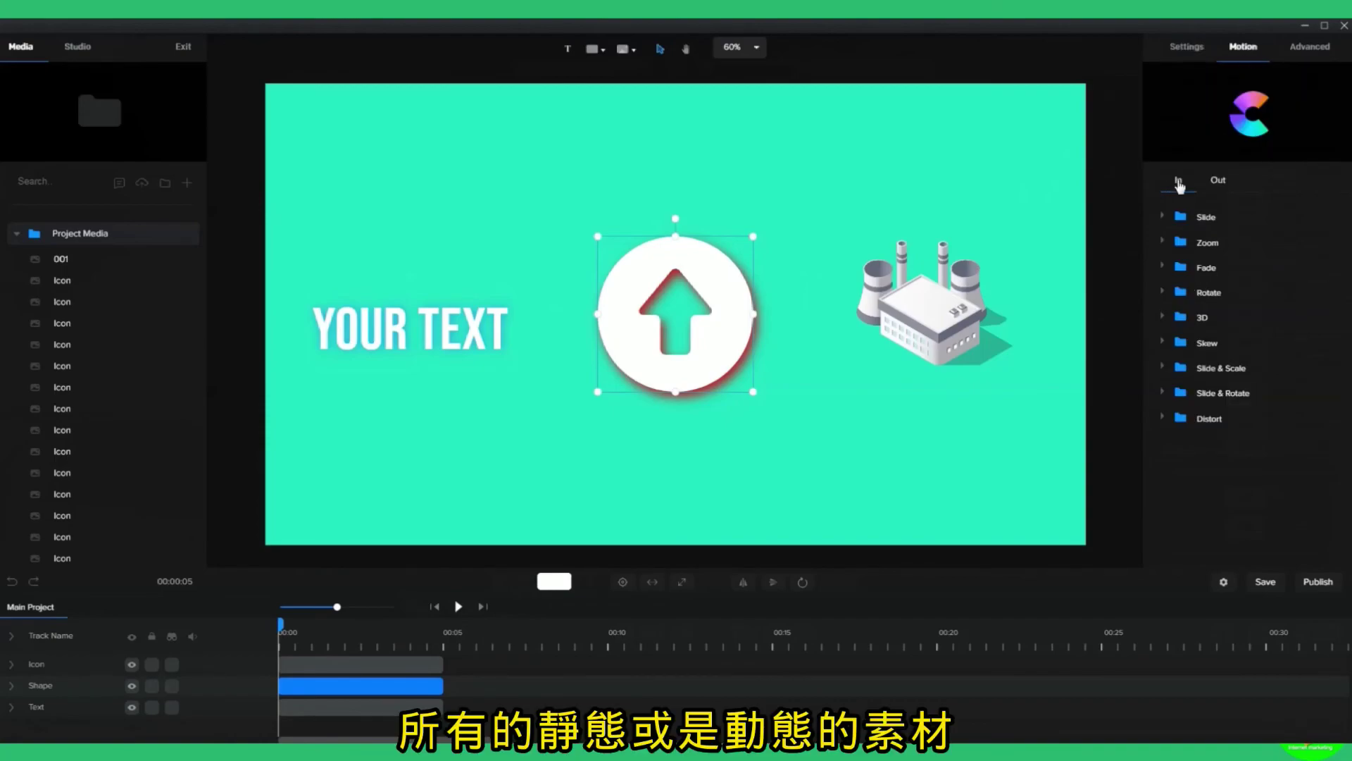
click(1184, 220)
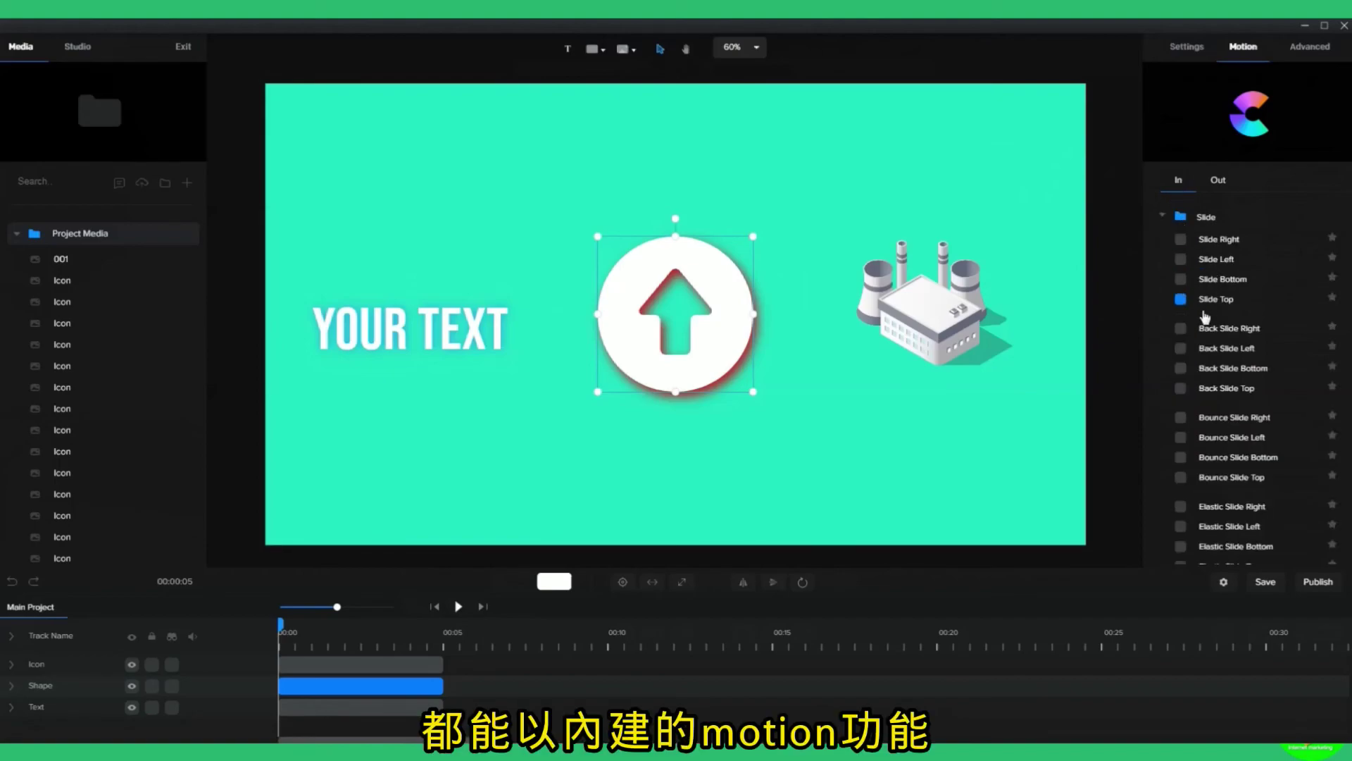
click(1181, 299)
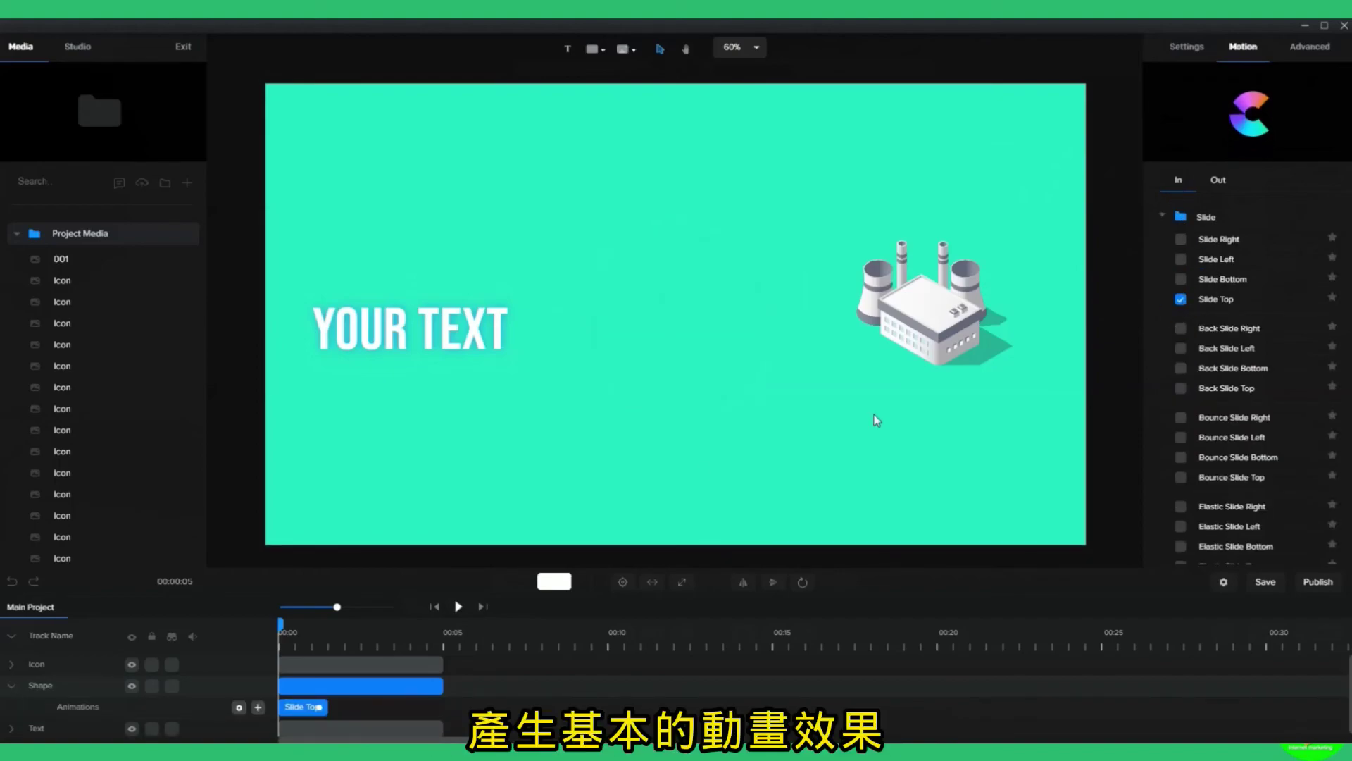
click(459, 607)
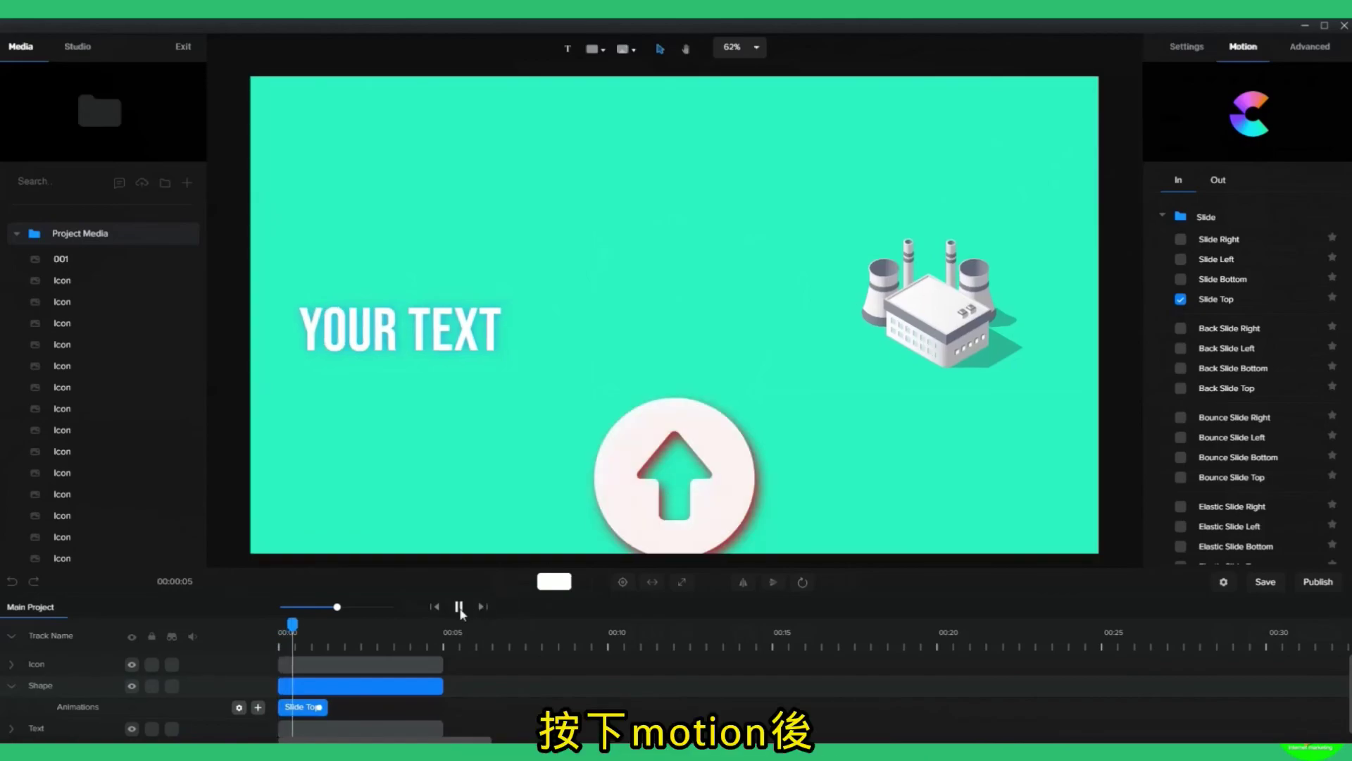
click(459, 608)
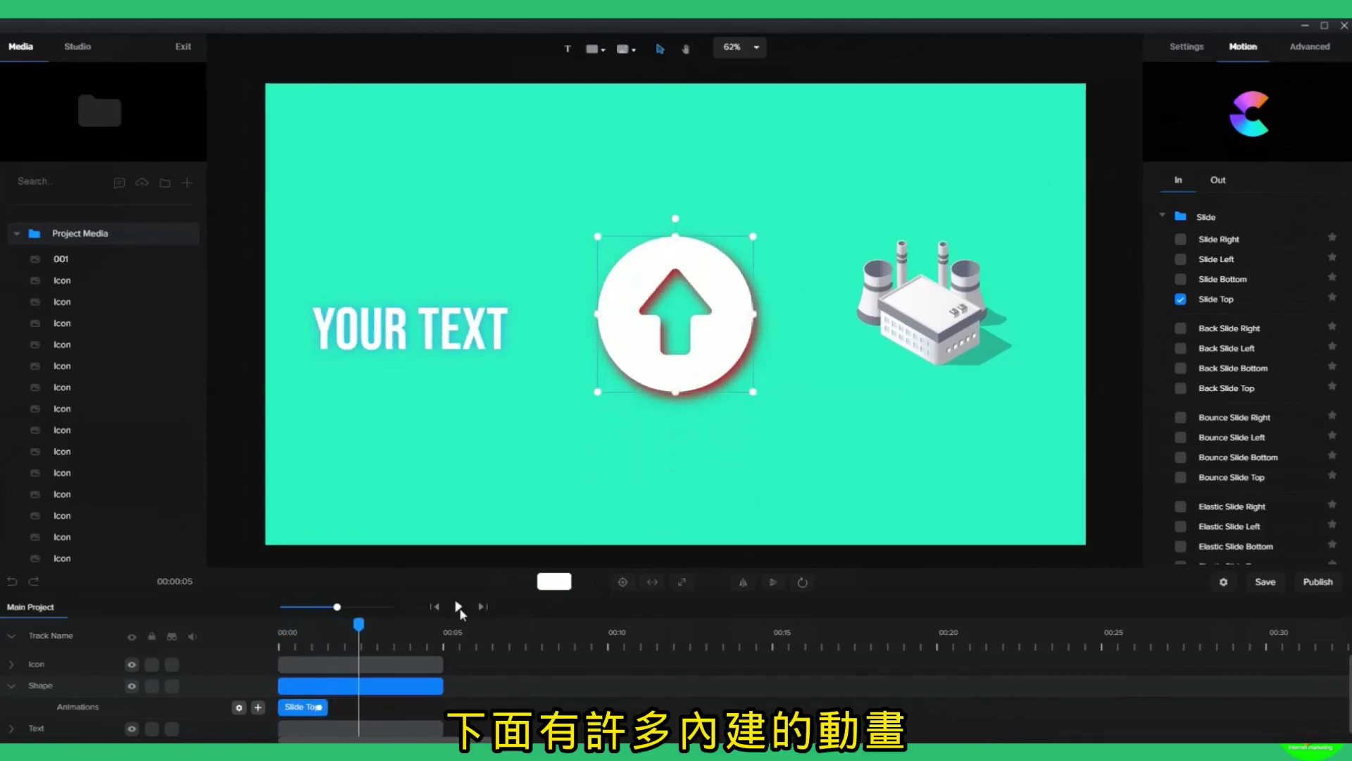
Apply the Back Slide Bottom exit motion to the circled arrow, play the animation from the start and rewind it.
click(1217, 180)
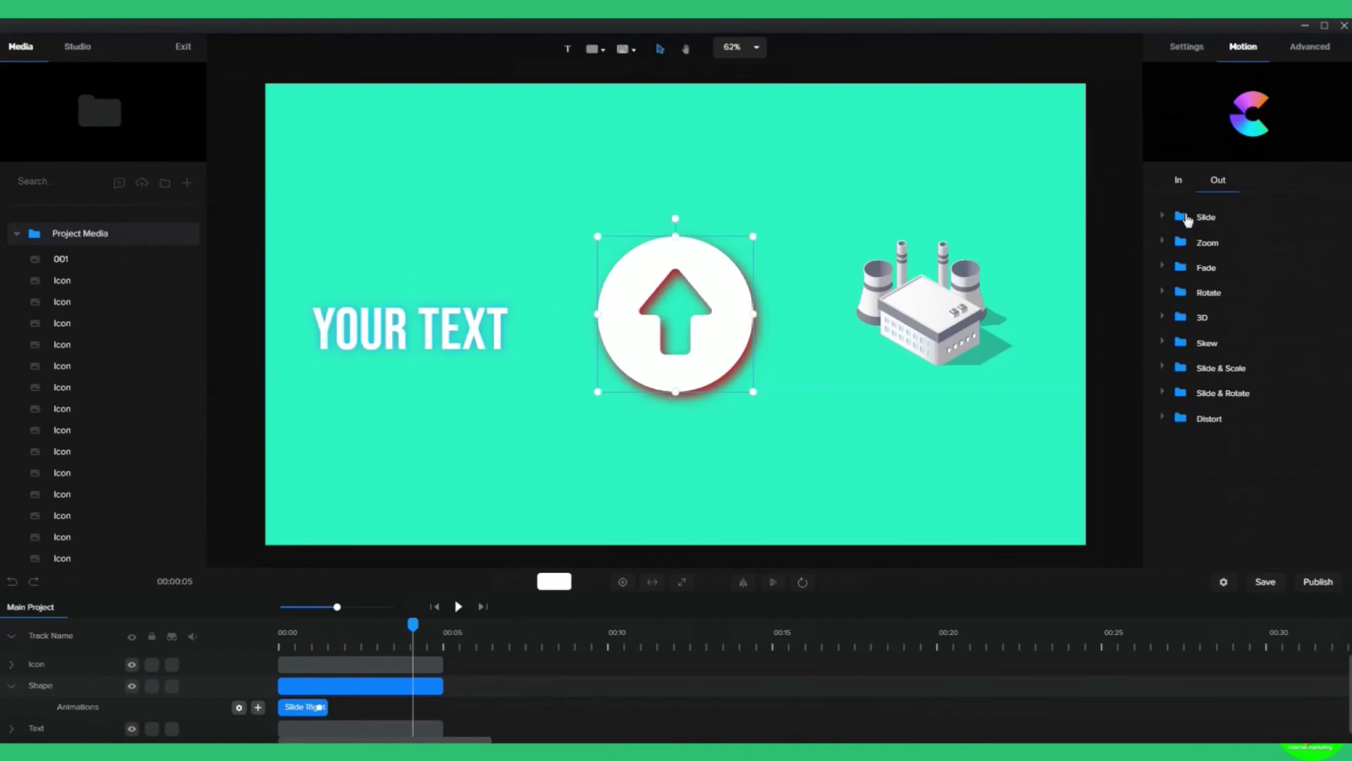
click(1185, 217)
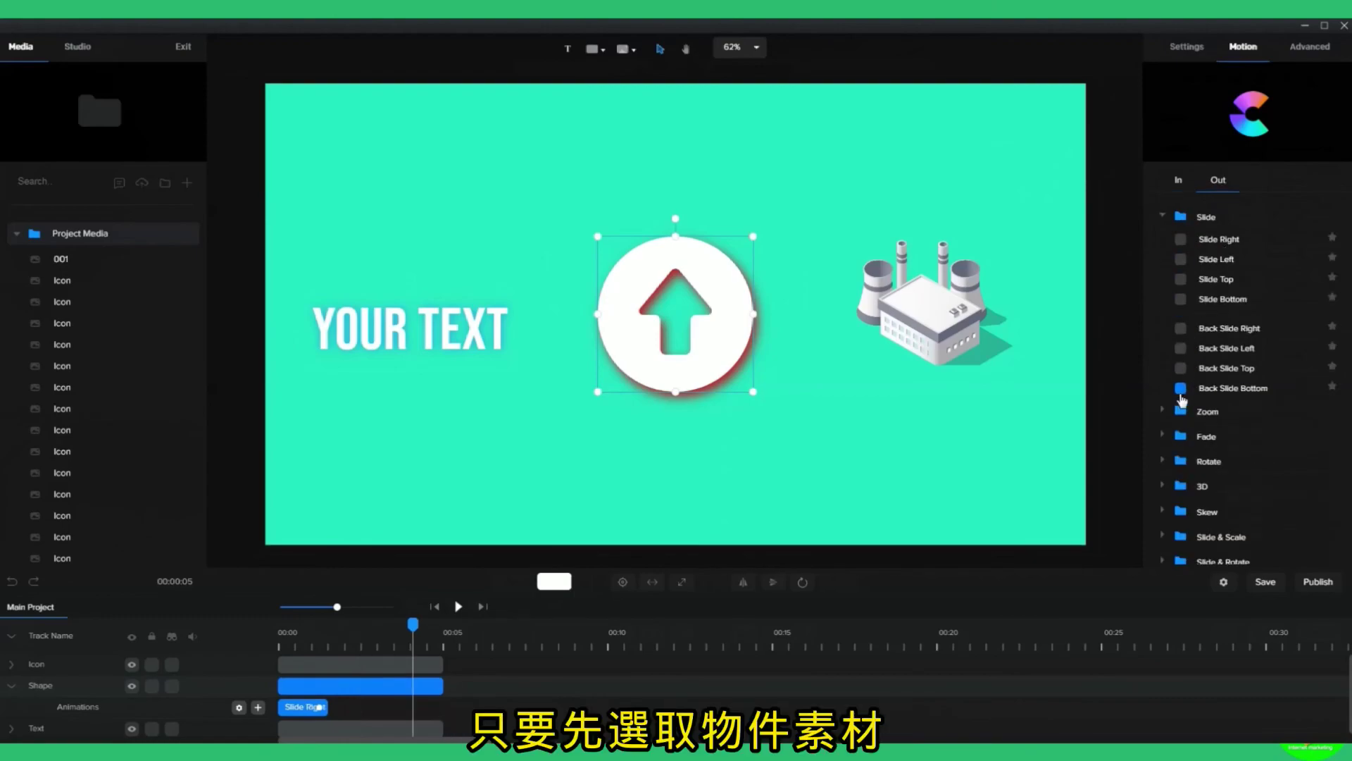
click(1181, 389)
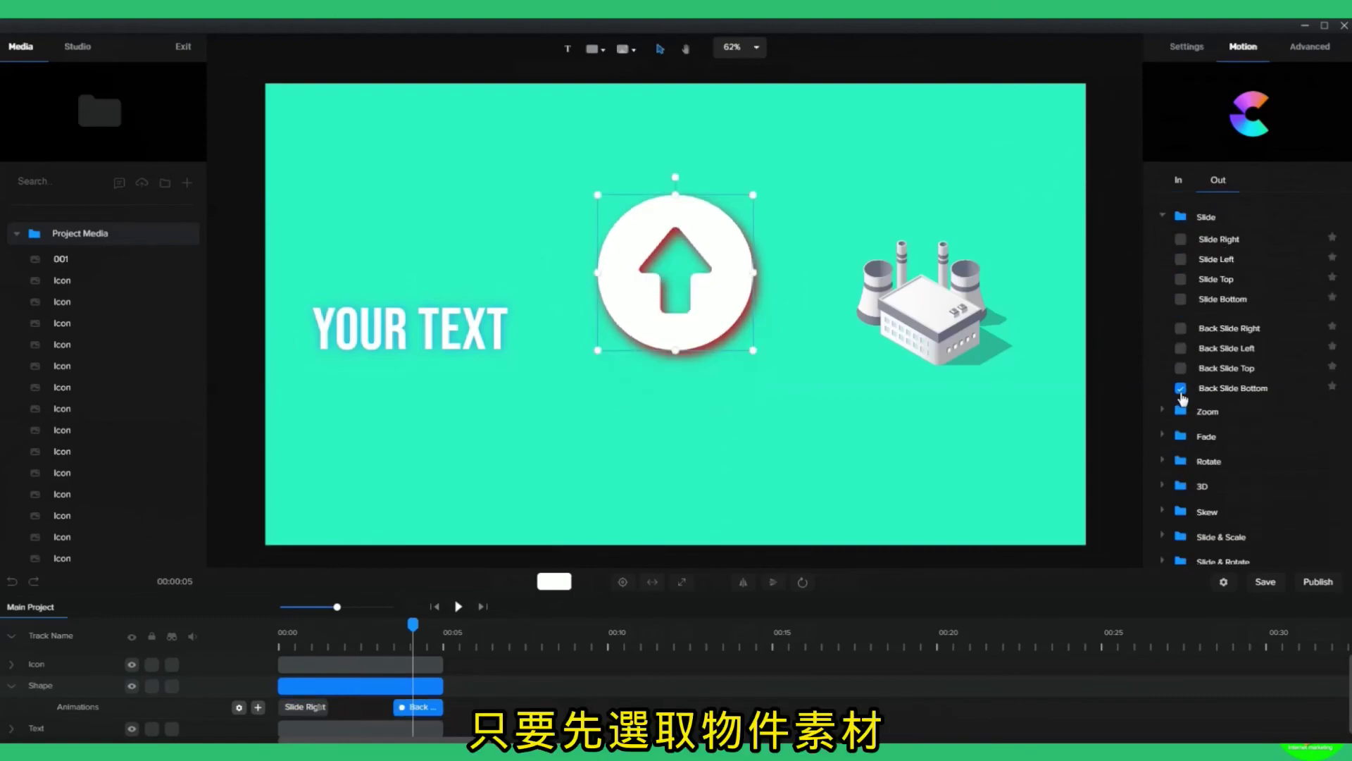
click(436, 608)
click(459, 607)
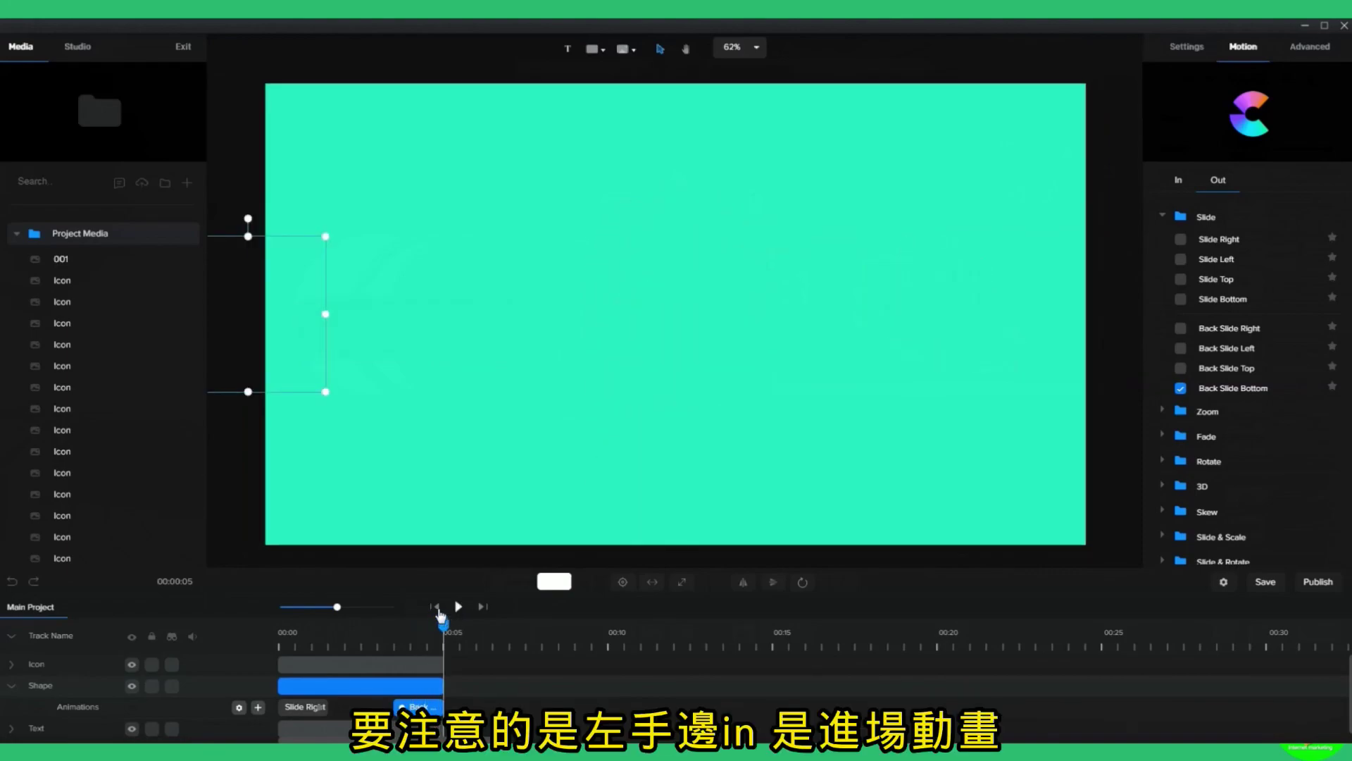
click(437, 608)
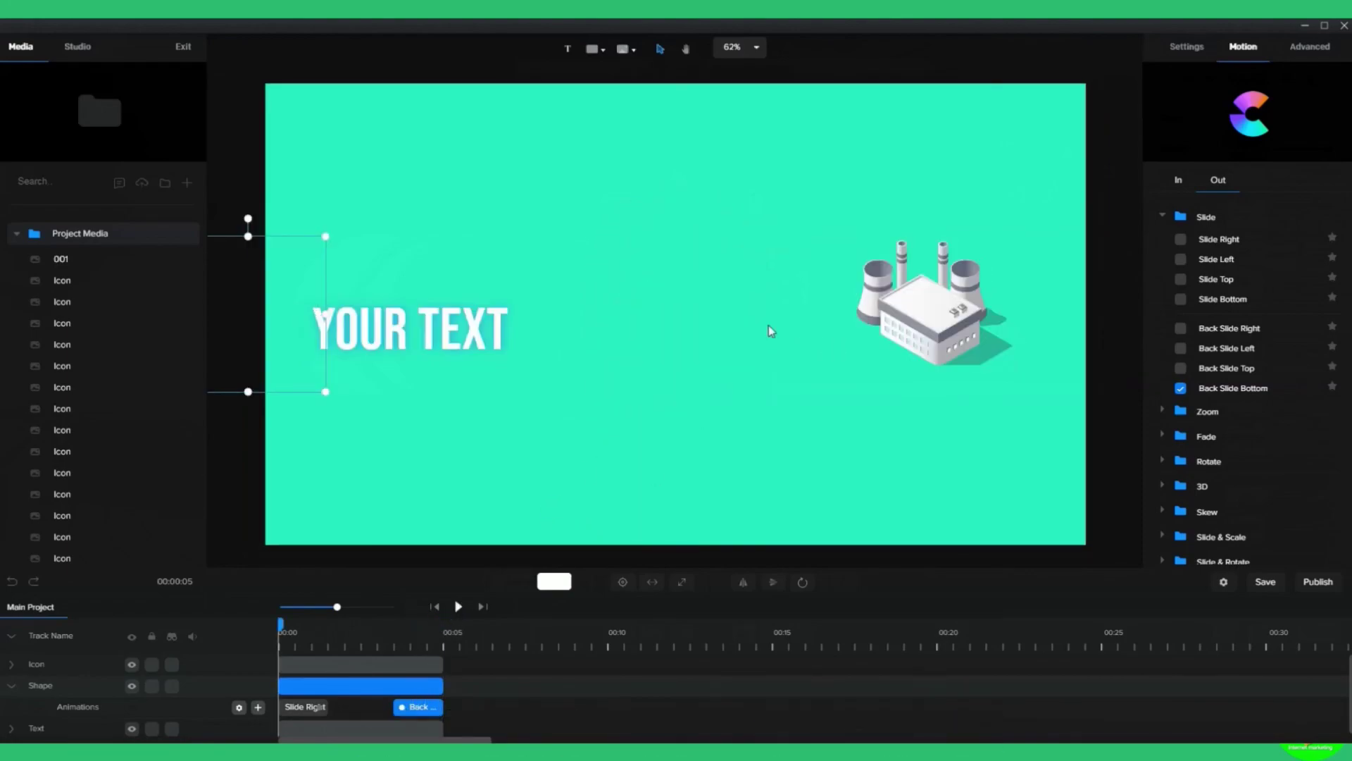
Apply the Bounce Slide Top entrance motion to the factory and play a preview of the animation.
click(945, 309)
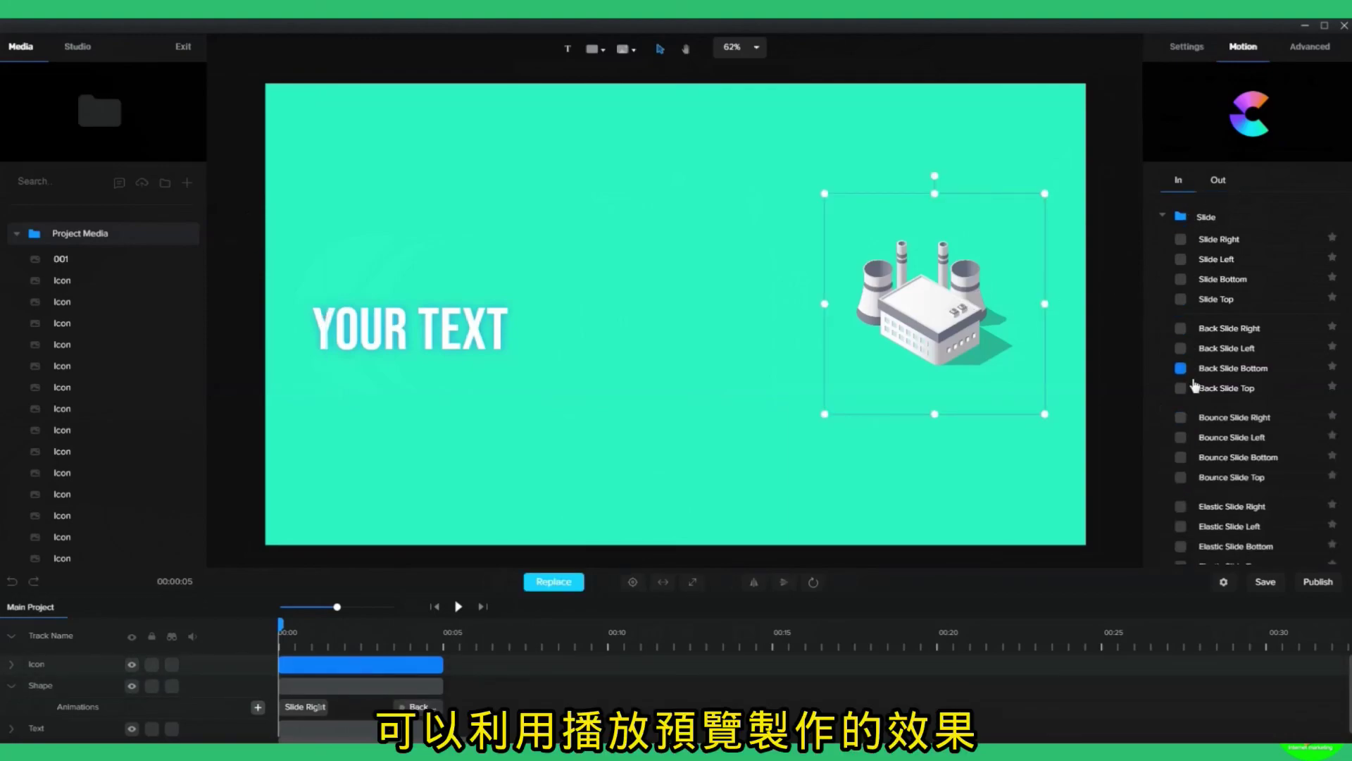
click(1181, 477)
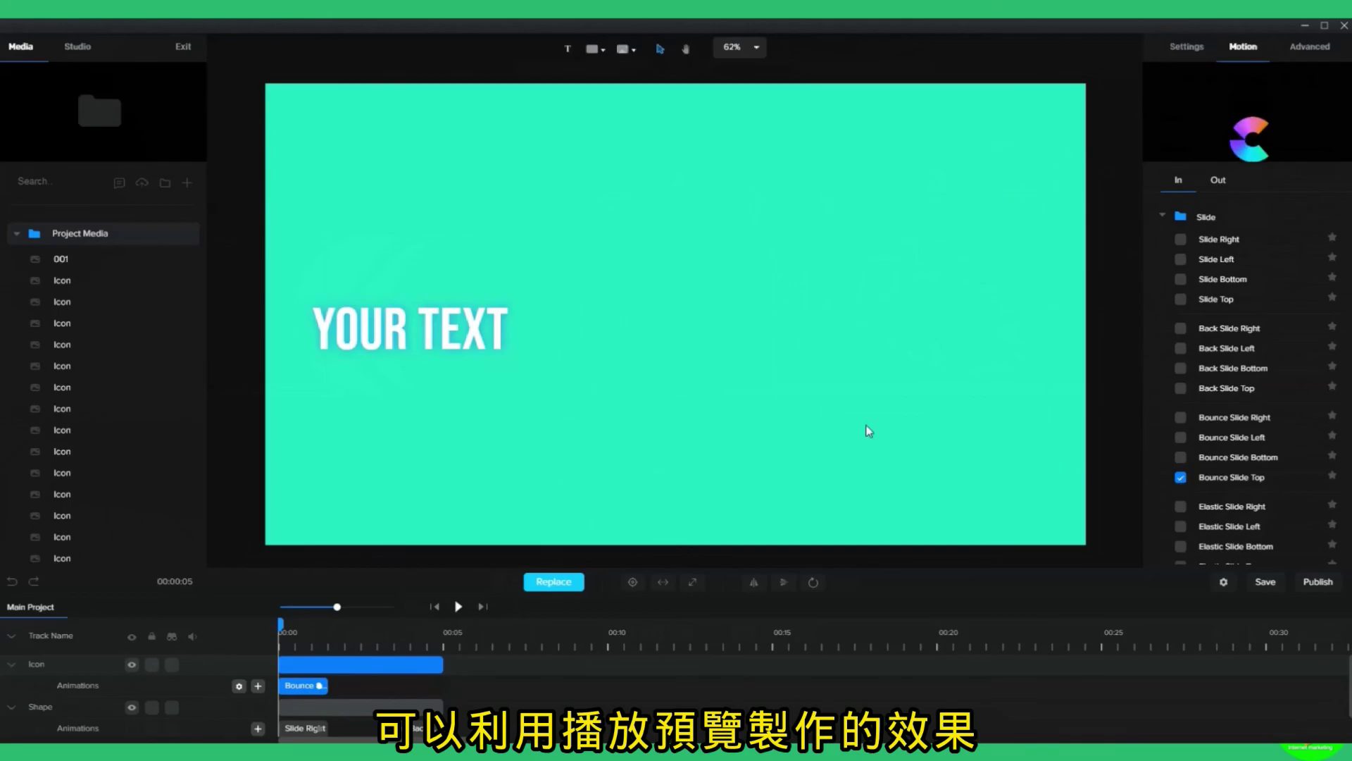
click(458, 607)
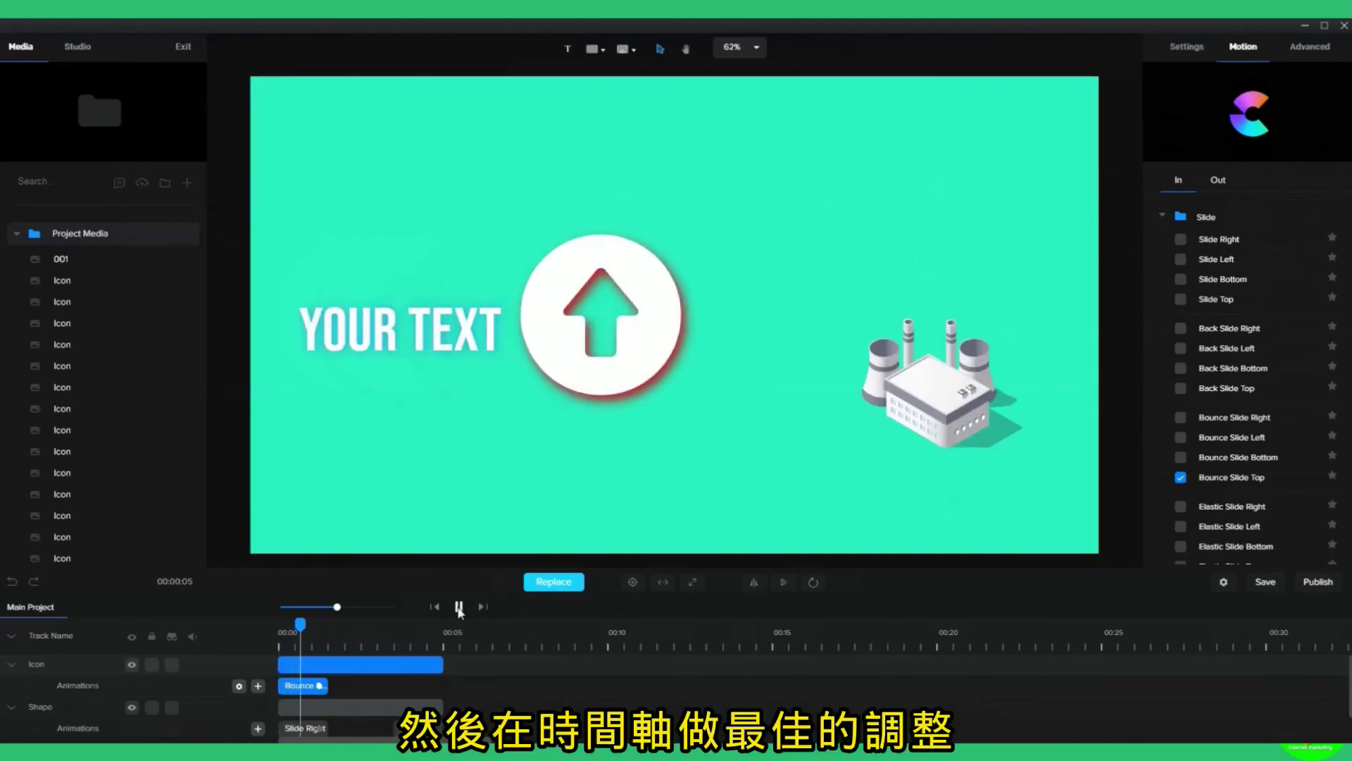
Stop the running preview and apply the Slide Bottom exit motion to the factory.
click(458, 607)
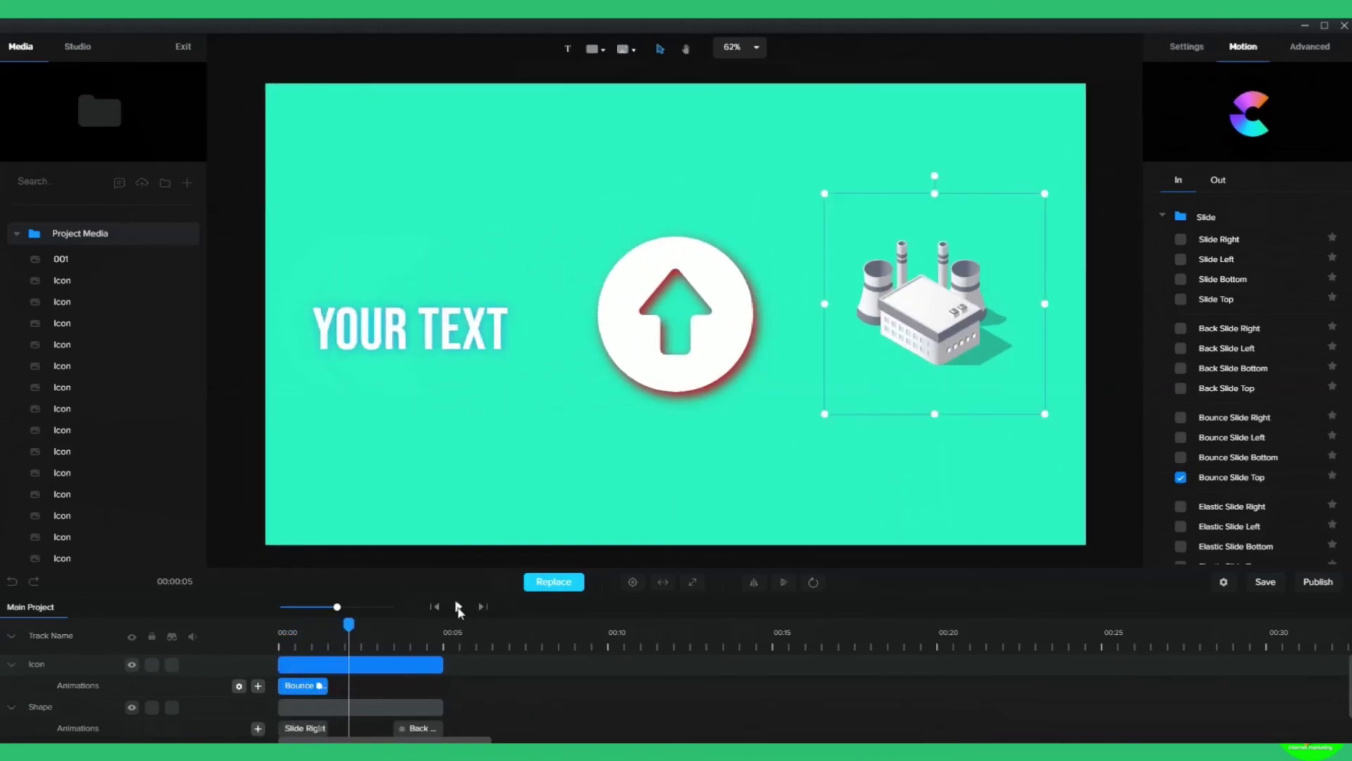
click(1219, 185)
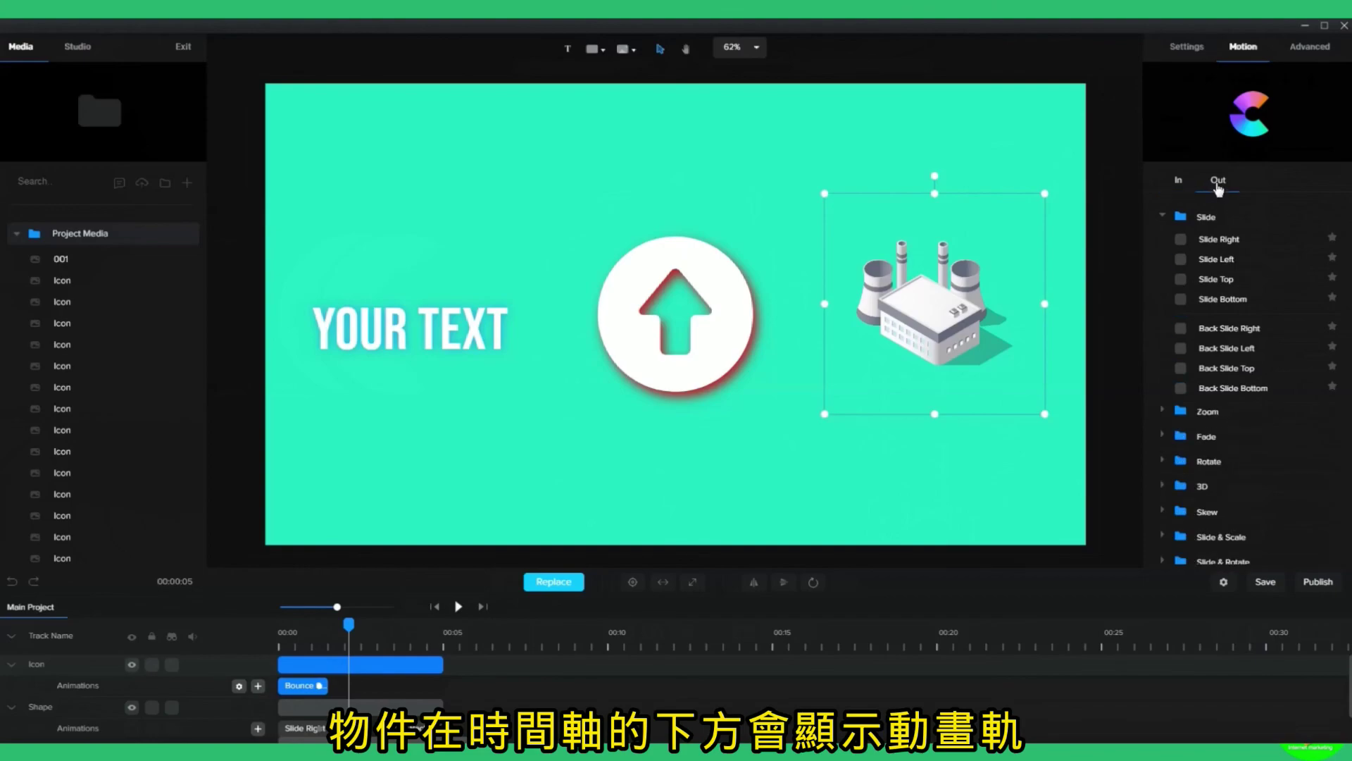
click(1182, 301)
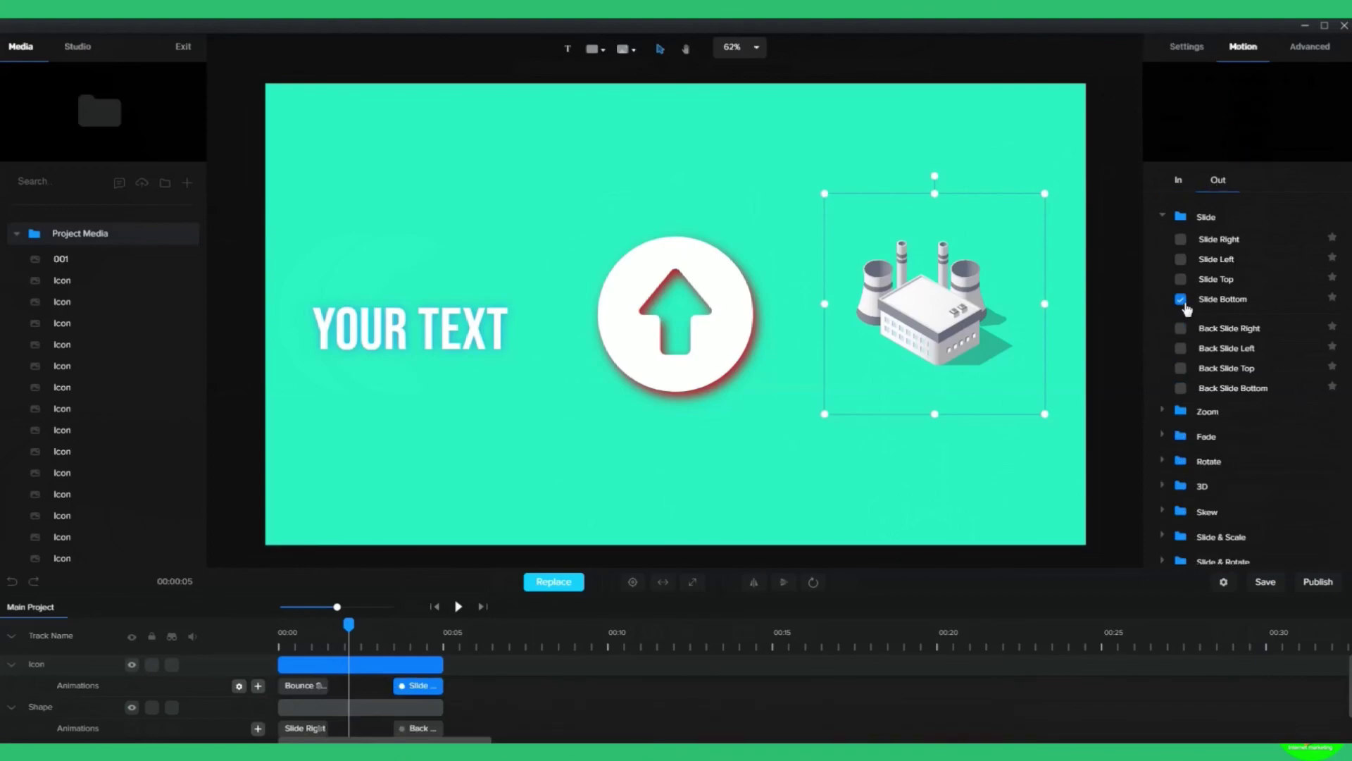
Inspect the factory's entrance and exit animation clips in the timeline, and preview the whole animation from the start.
click(316, 686)
click(412, 687)
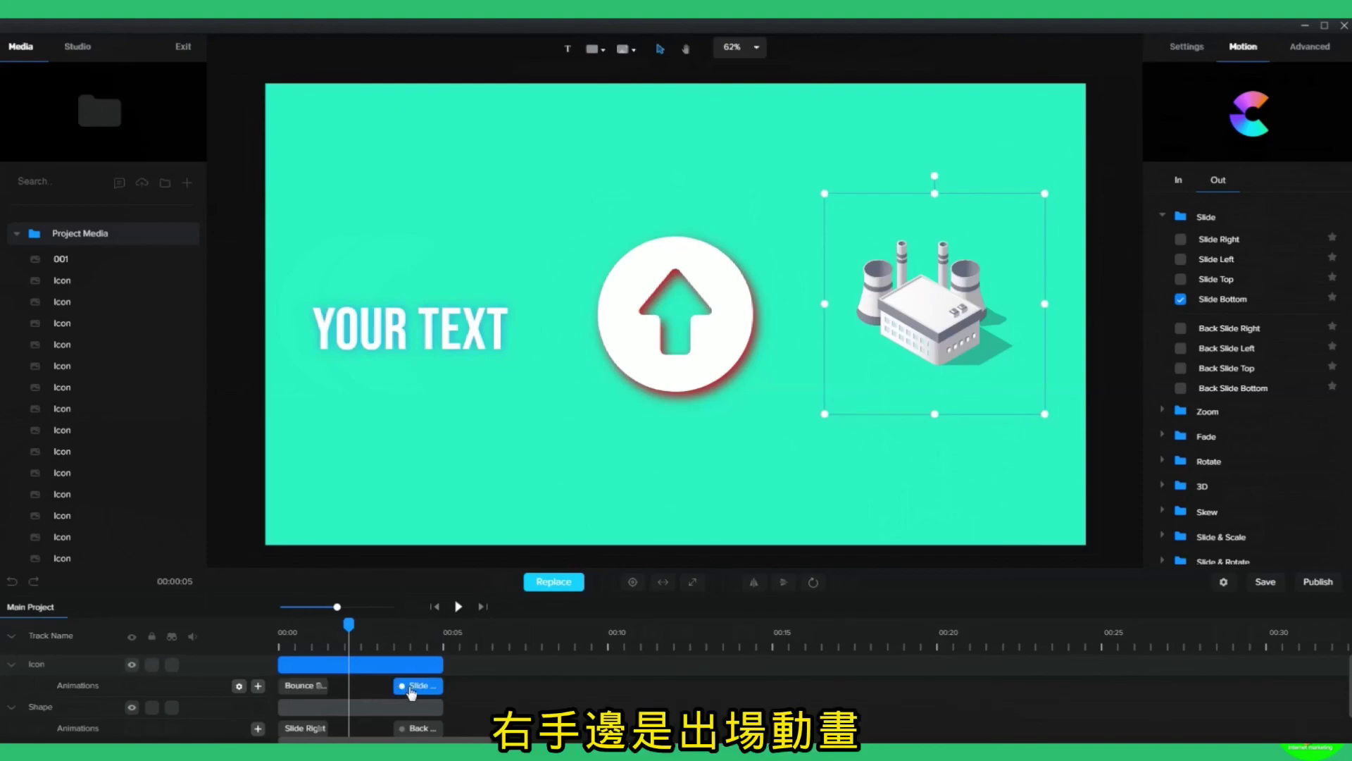
click(437, 607)
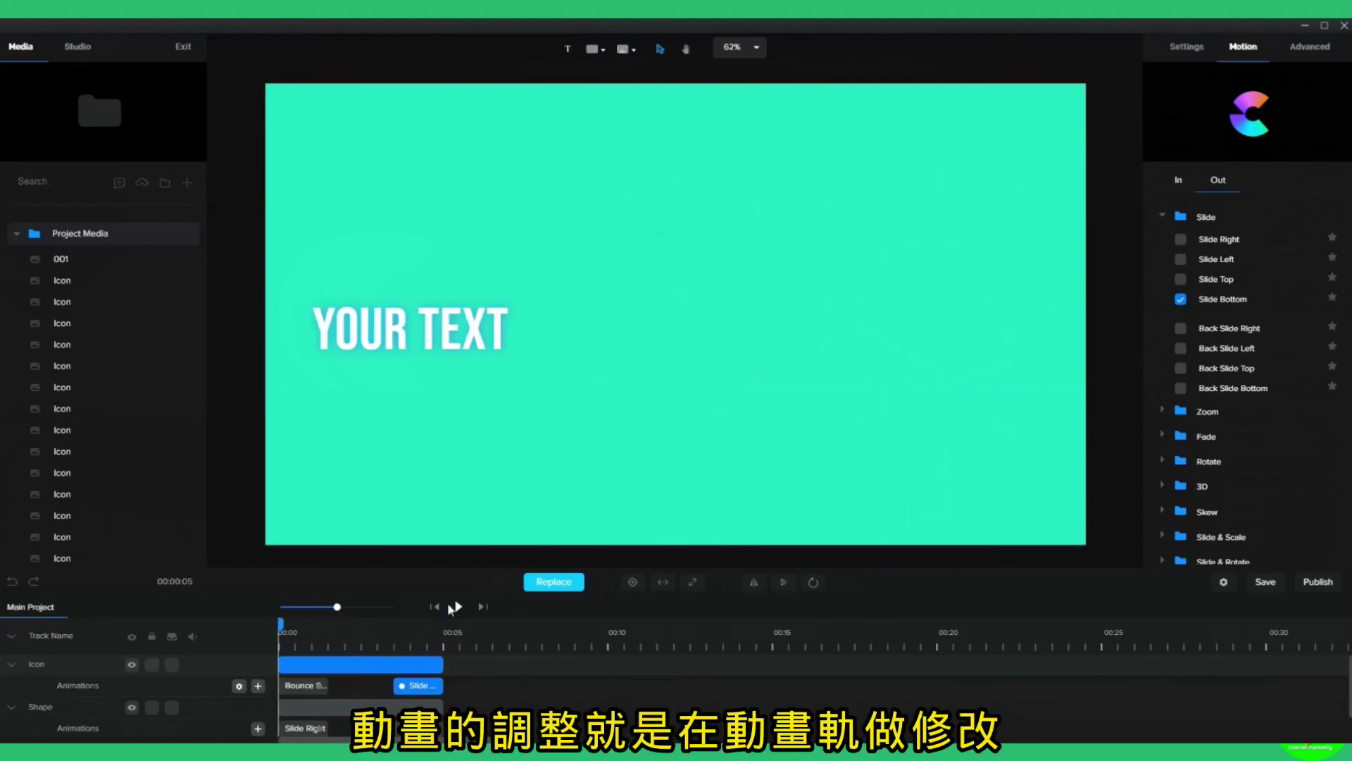
click(458, 607)
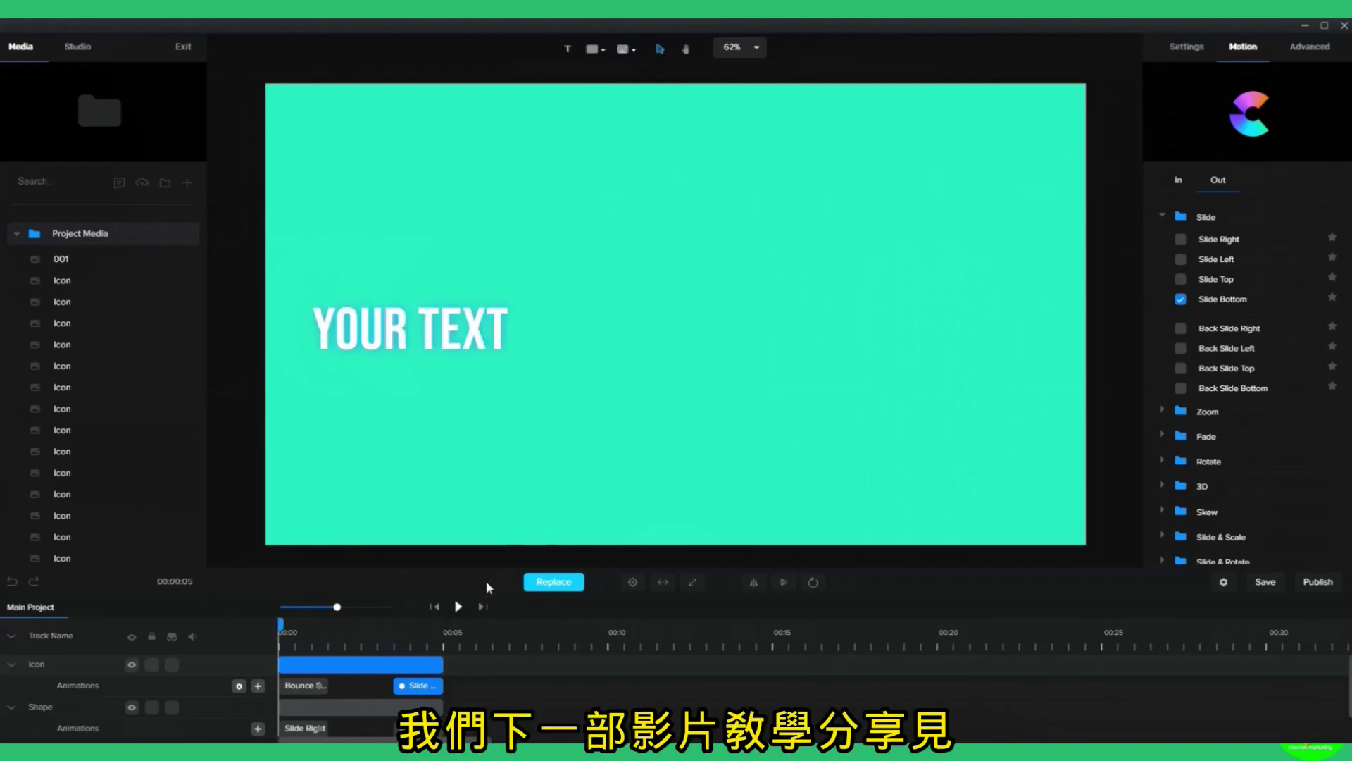
click(459, 606)
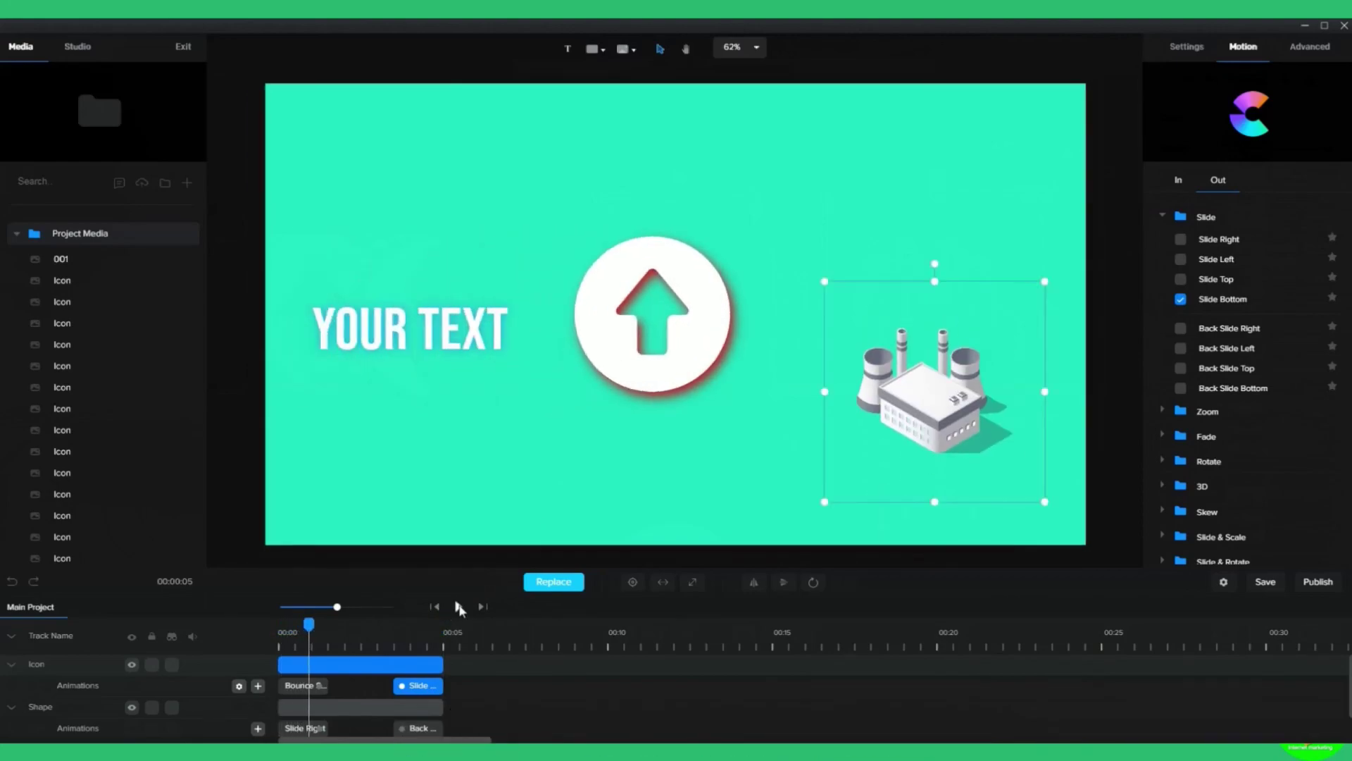